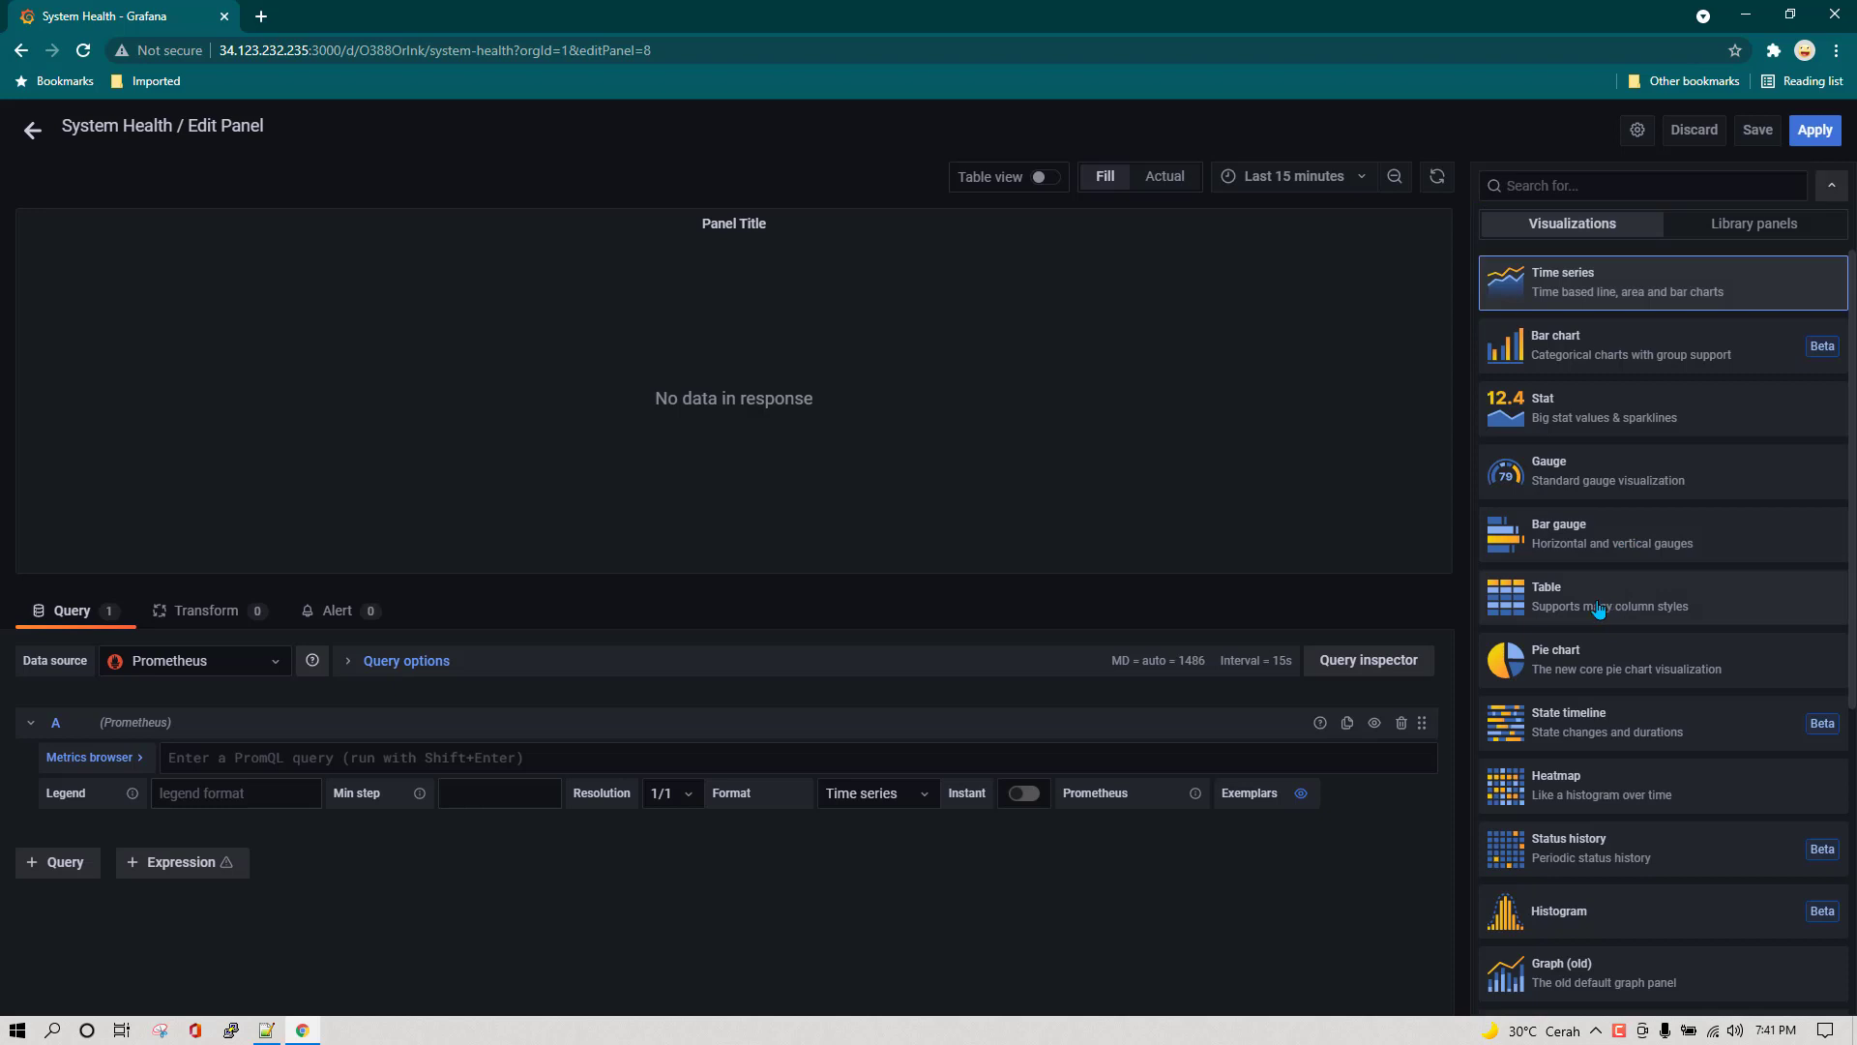
# Switch the panel to the Table visualization and choose node_filesystem_free_bytes as the metric for query A.
pyautogui.click(1603, 608)
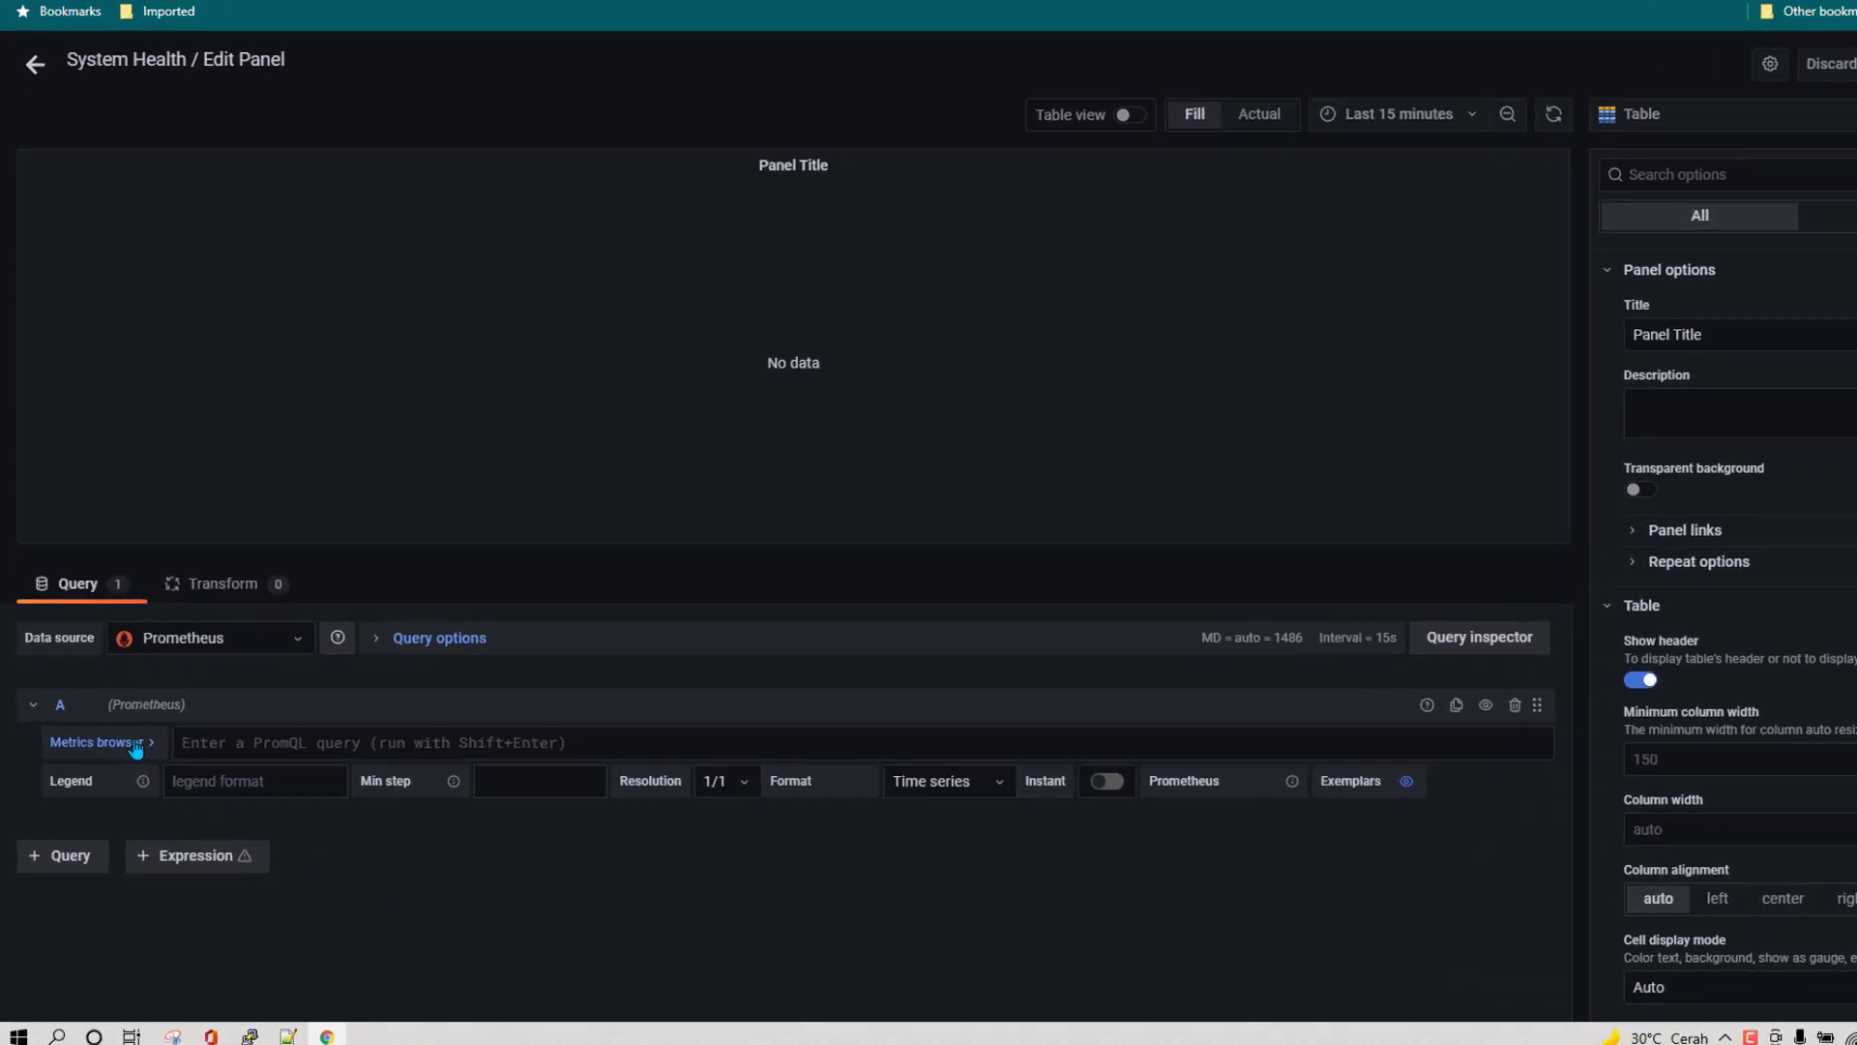
pyautogui.click(136, 745)
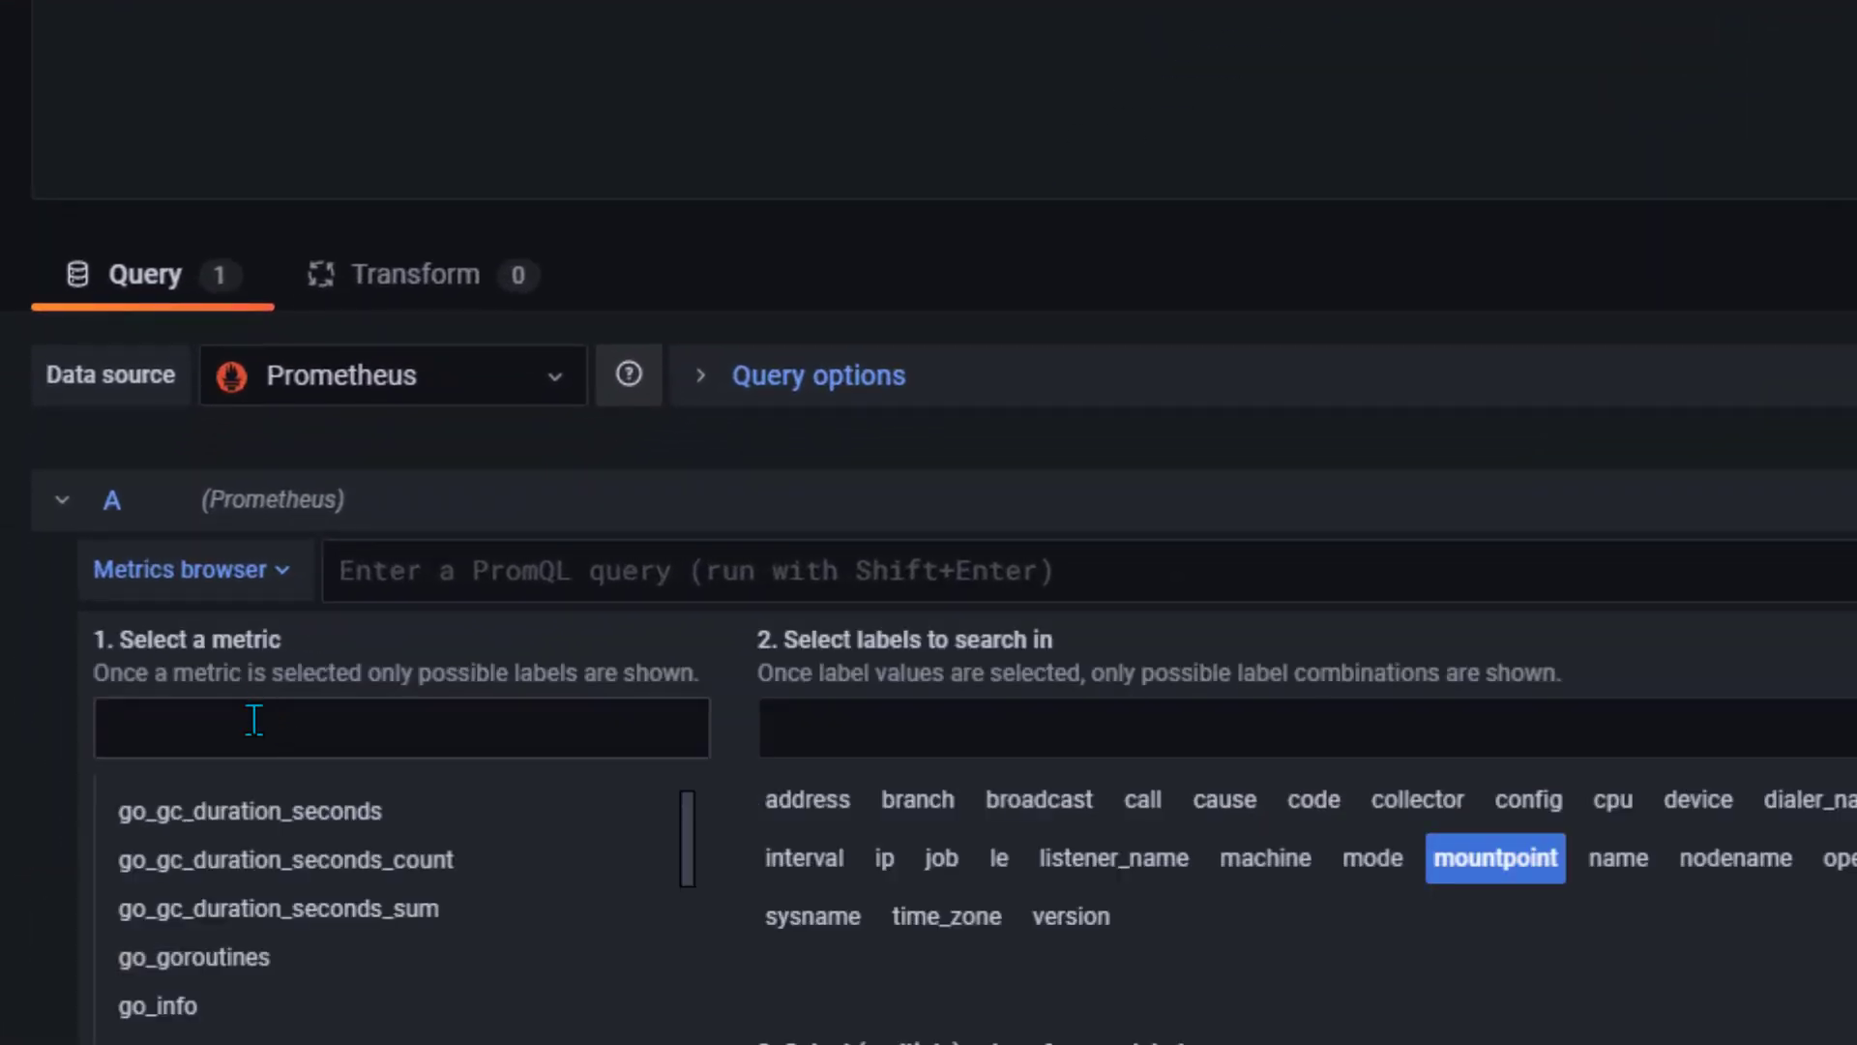
pyautogui.click(253, 721)
pyautogui.write('filesys')
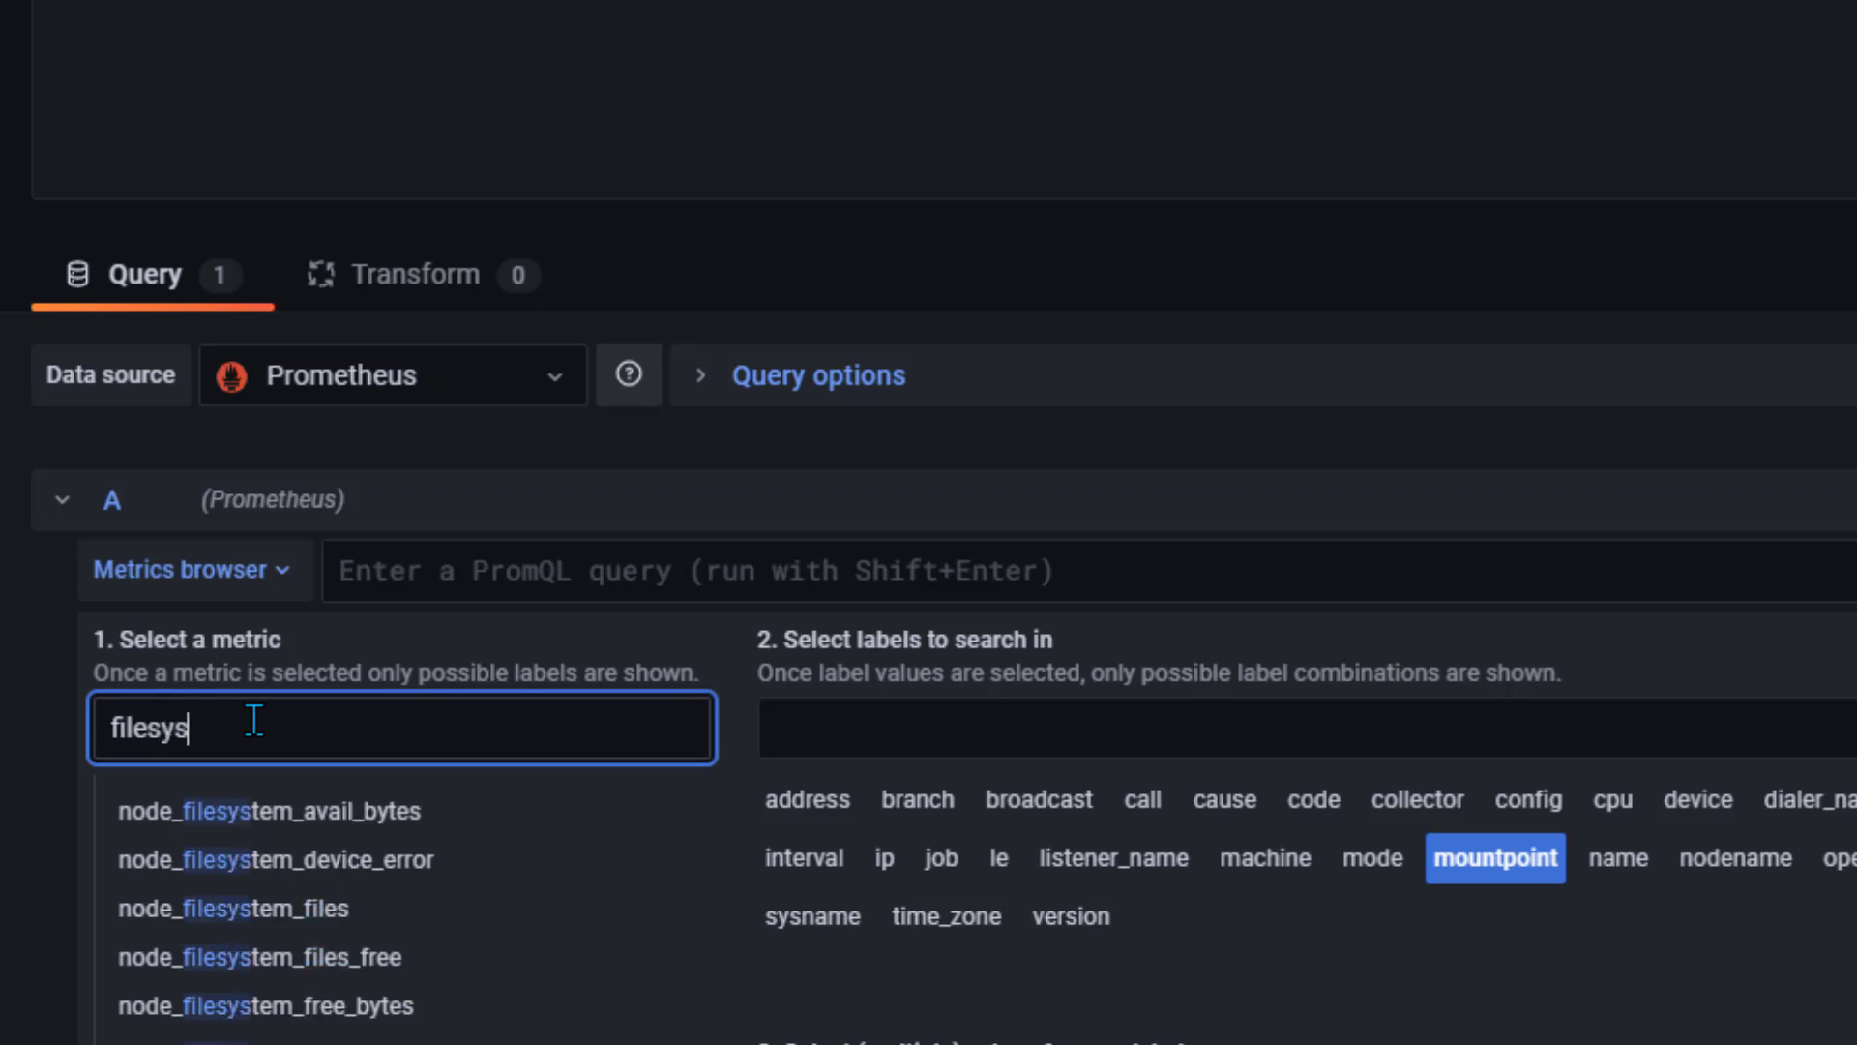
pyautogui.write('te')
pyautogui.scroll(-4, 786, 890)
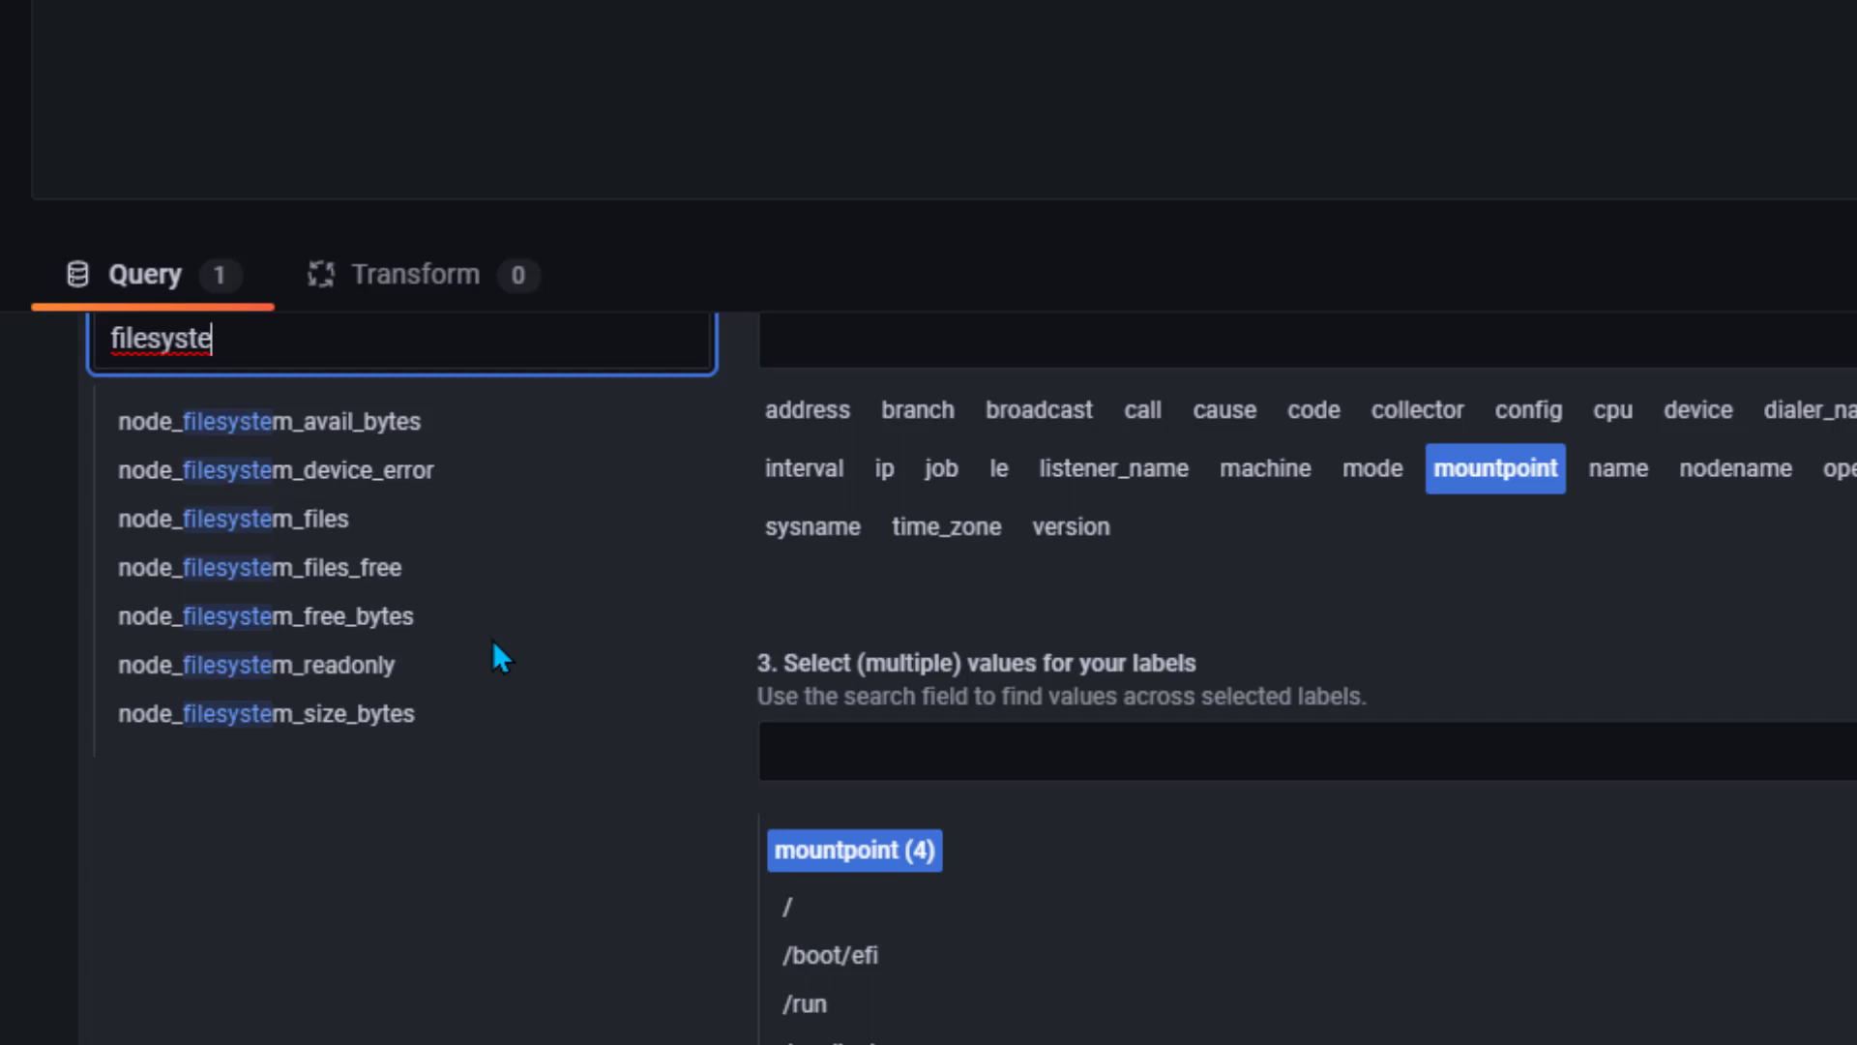
pyautogui.click(363, 619)
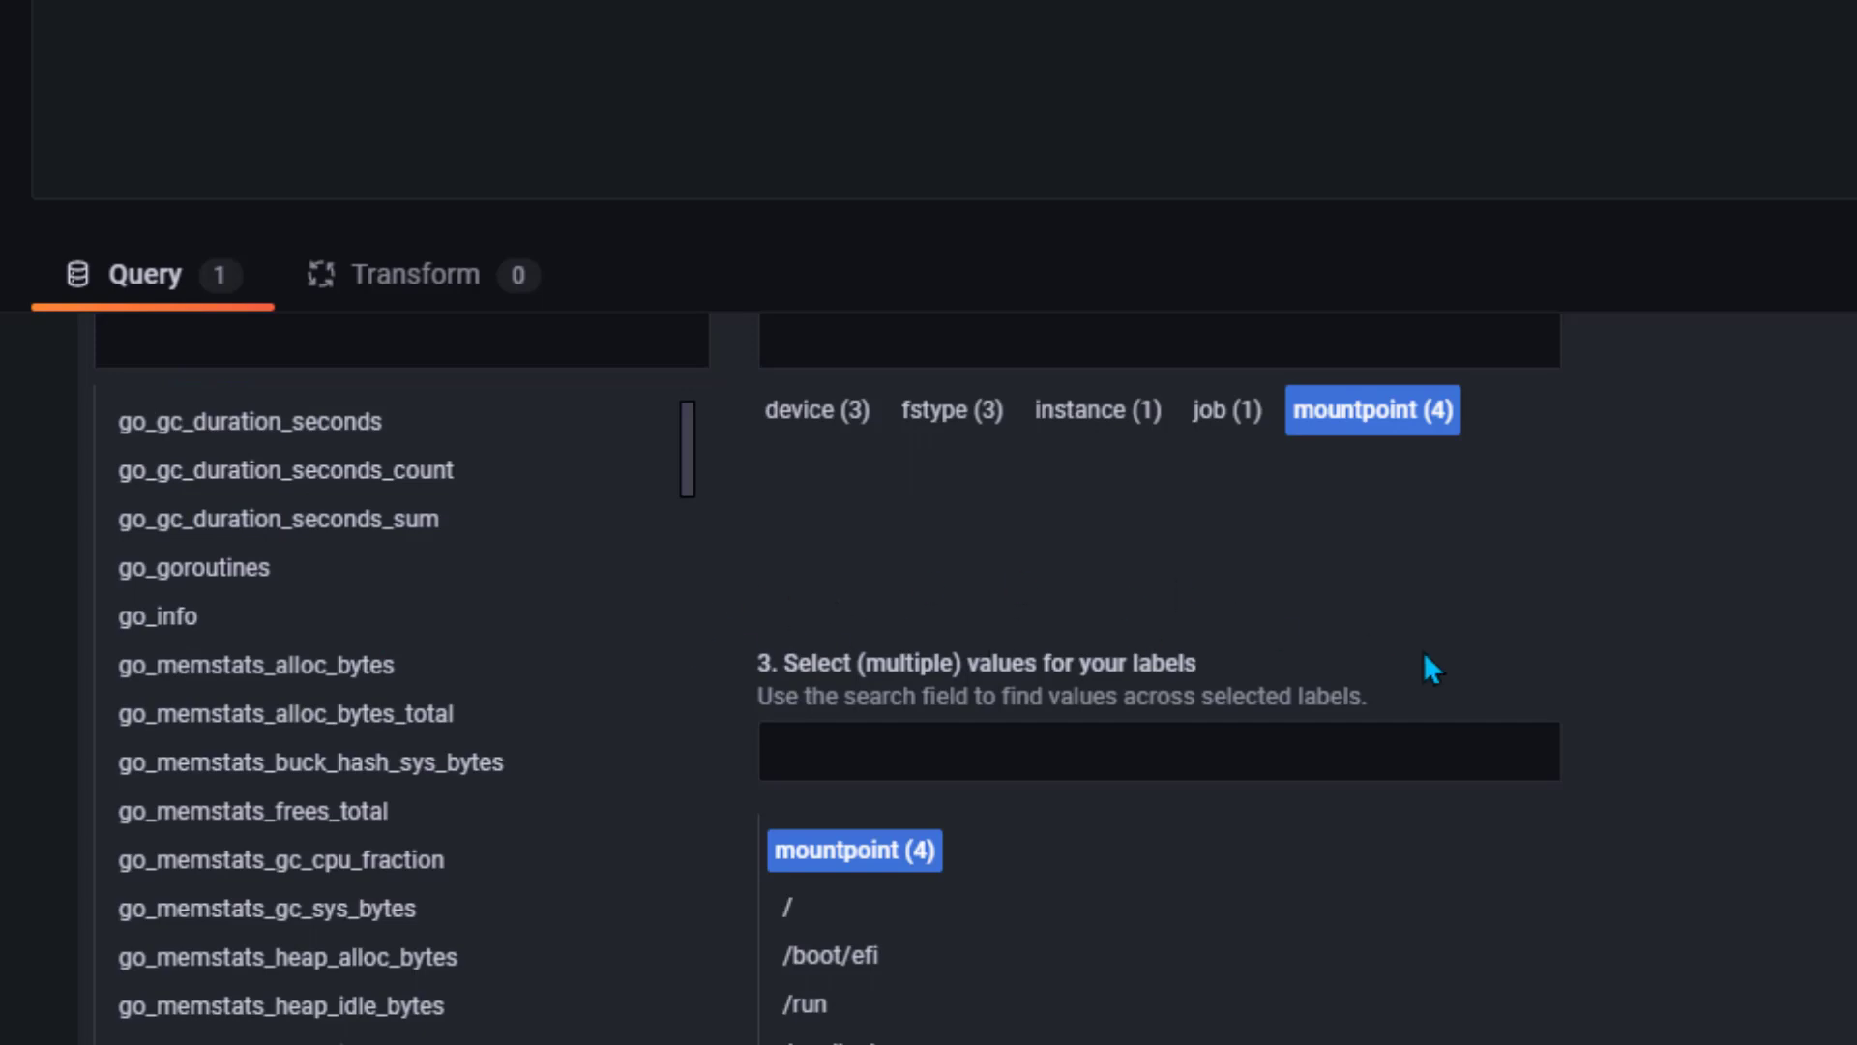
# Review the mountpoint label values and use the resulting selector node_filesystem_free_bytes{} as the panel's query.
pyautogui.scroll(-5, 1002, 745)
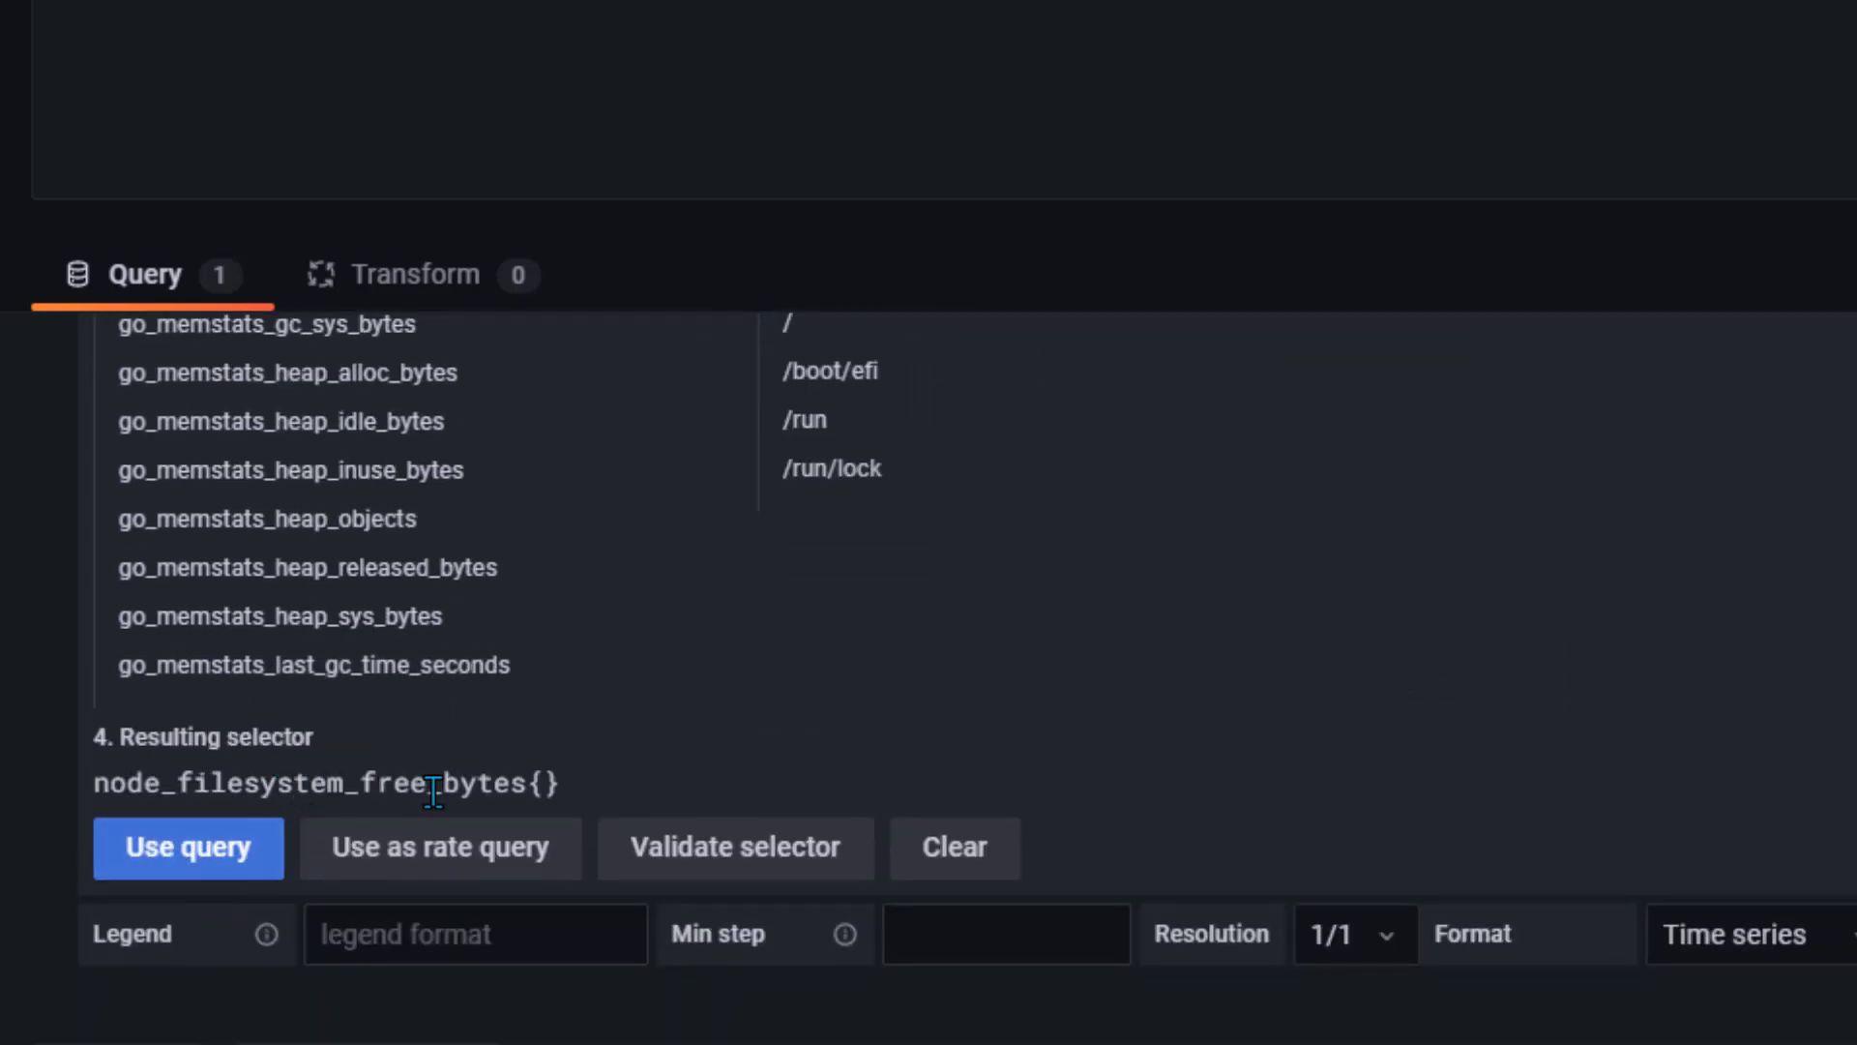
pyautogui.scroll(5, 1028, 771)
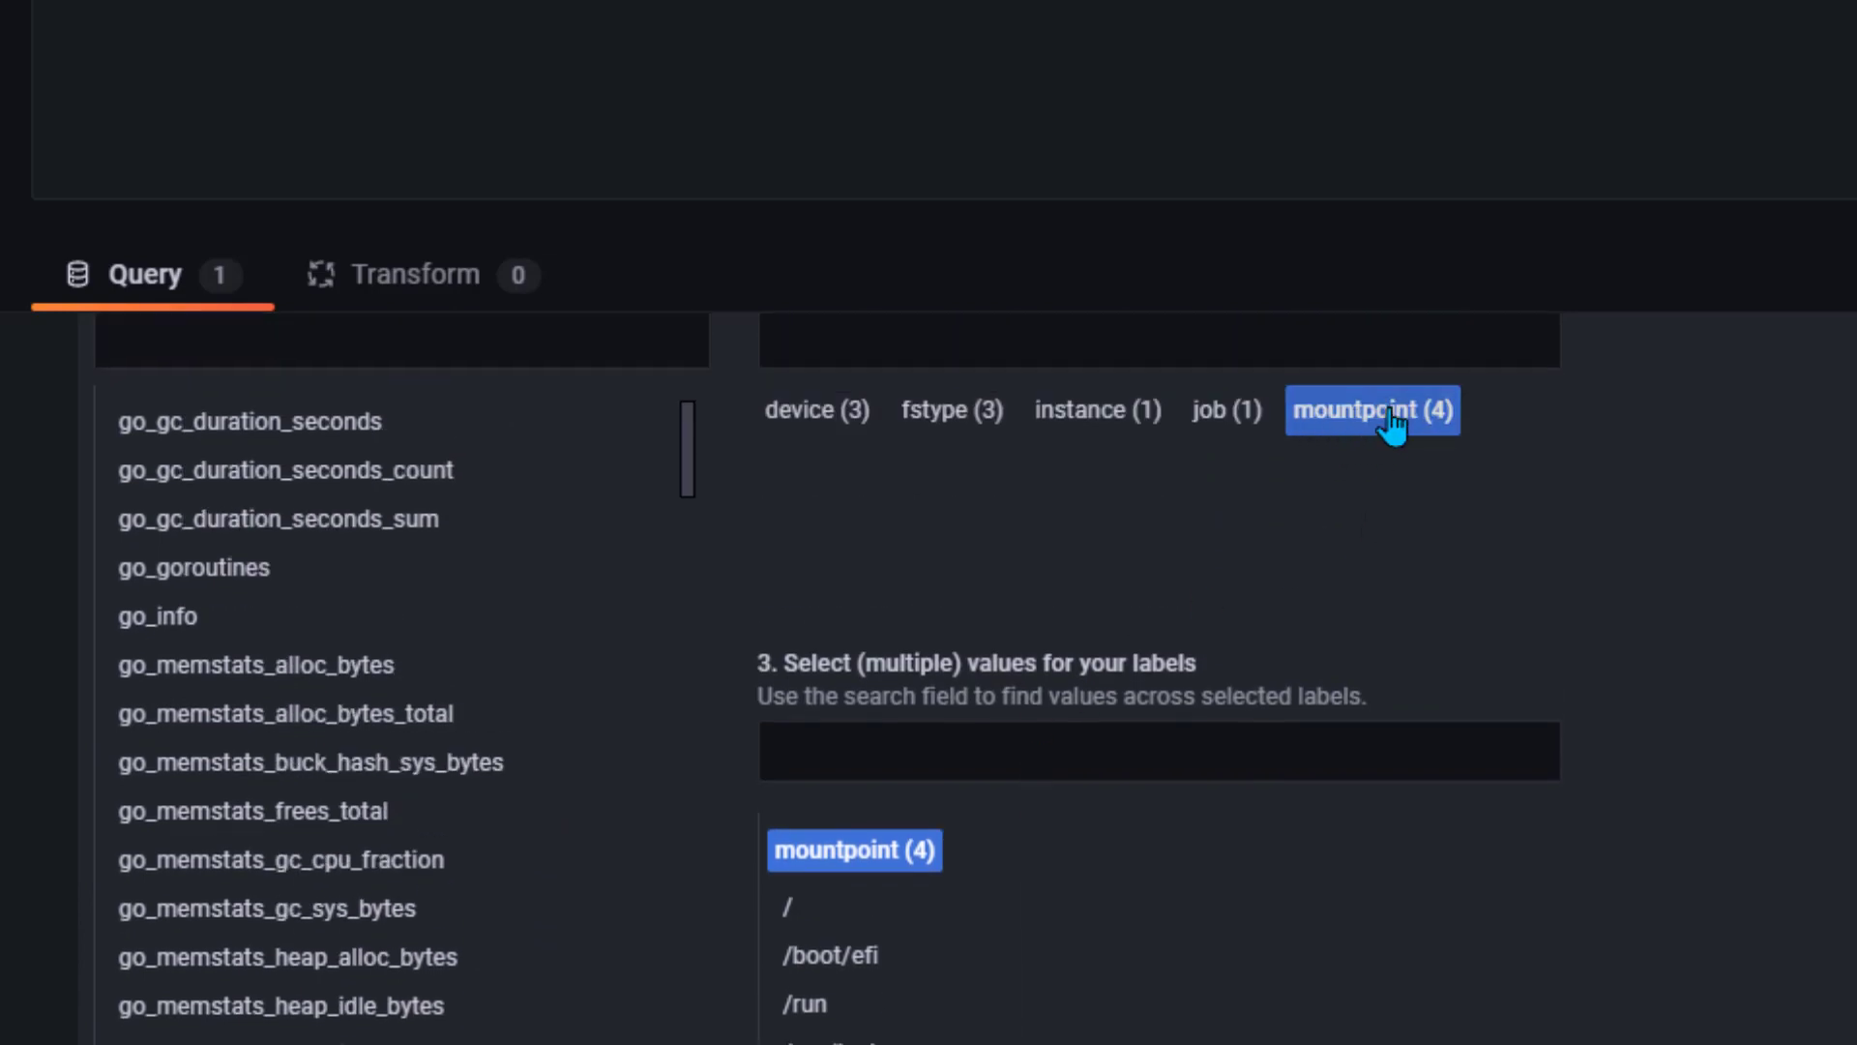
pyautogui.scroll(-1, 922, 885)
pyautogui.scroll(3, 923, 885)
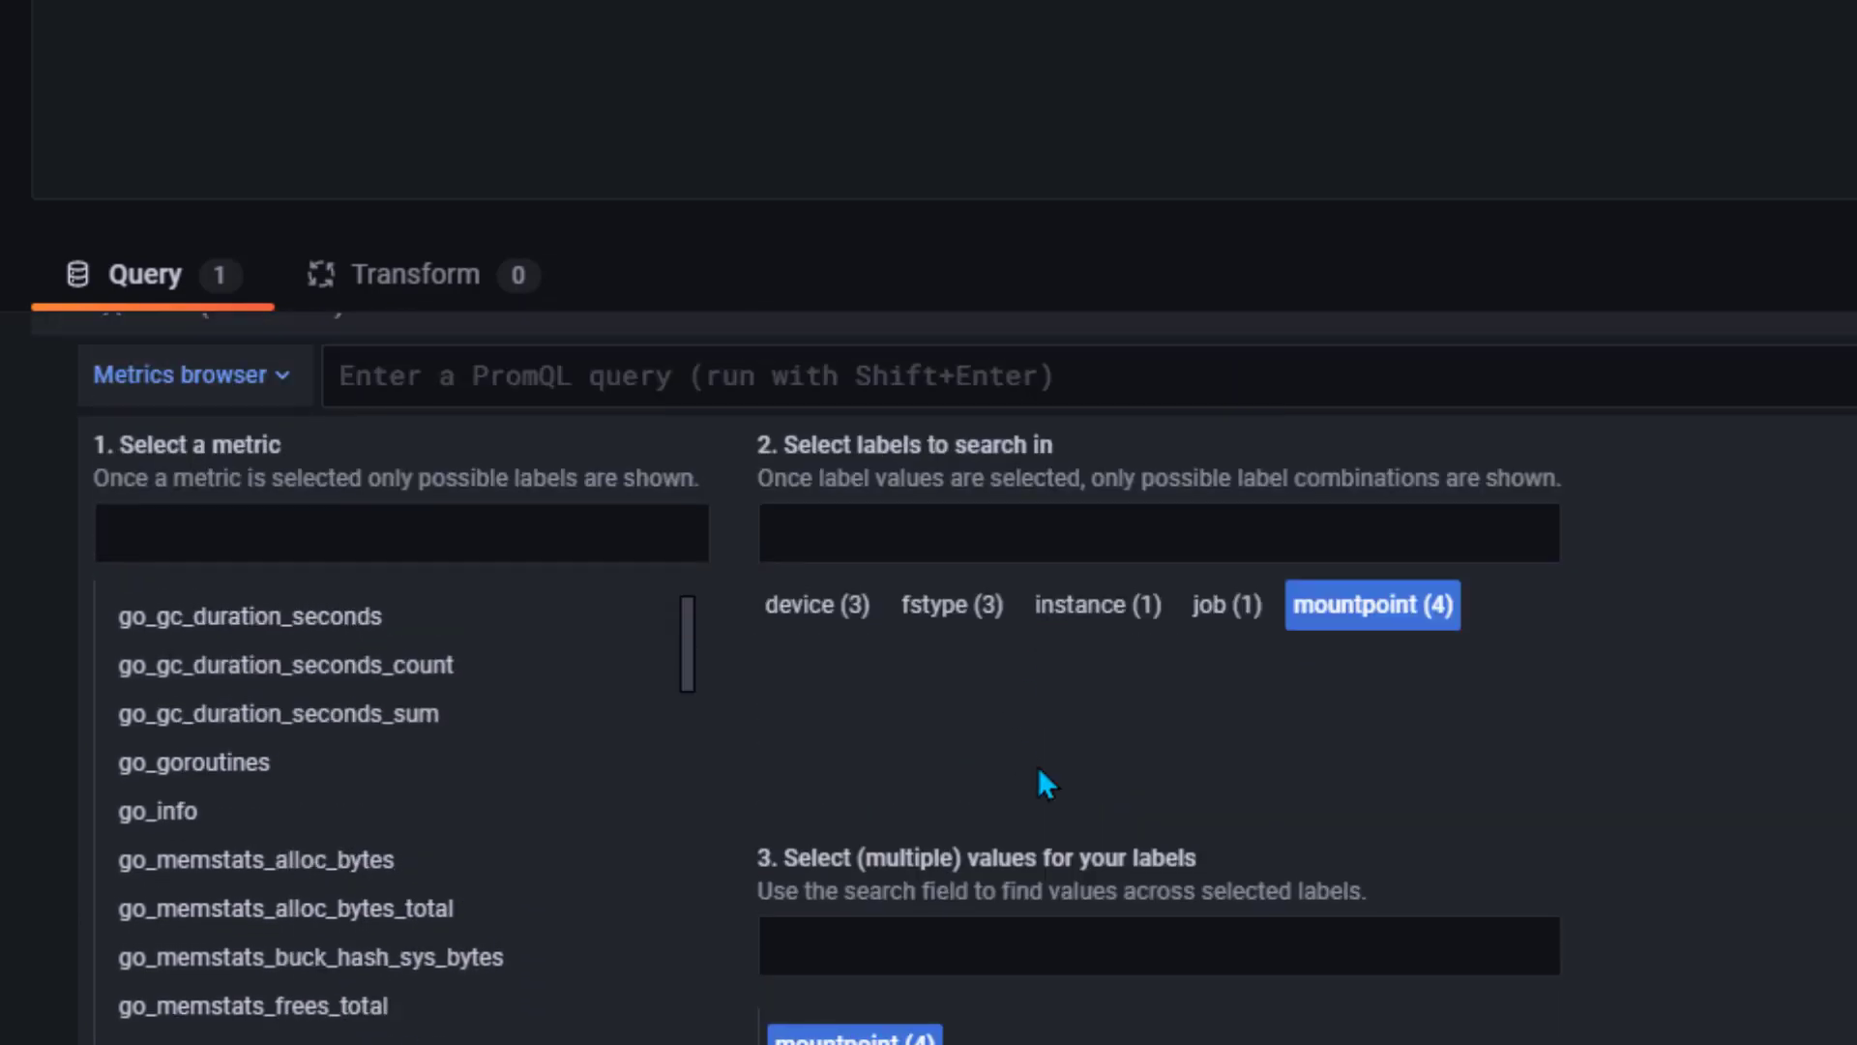
pyautogui.scroll(-5, 1037, 766)
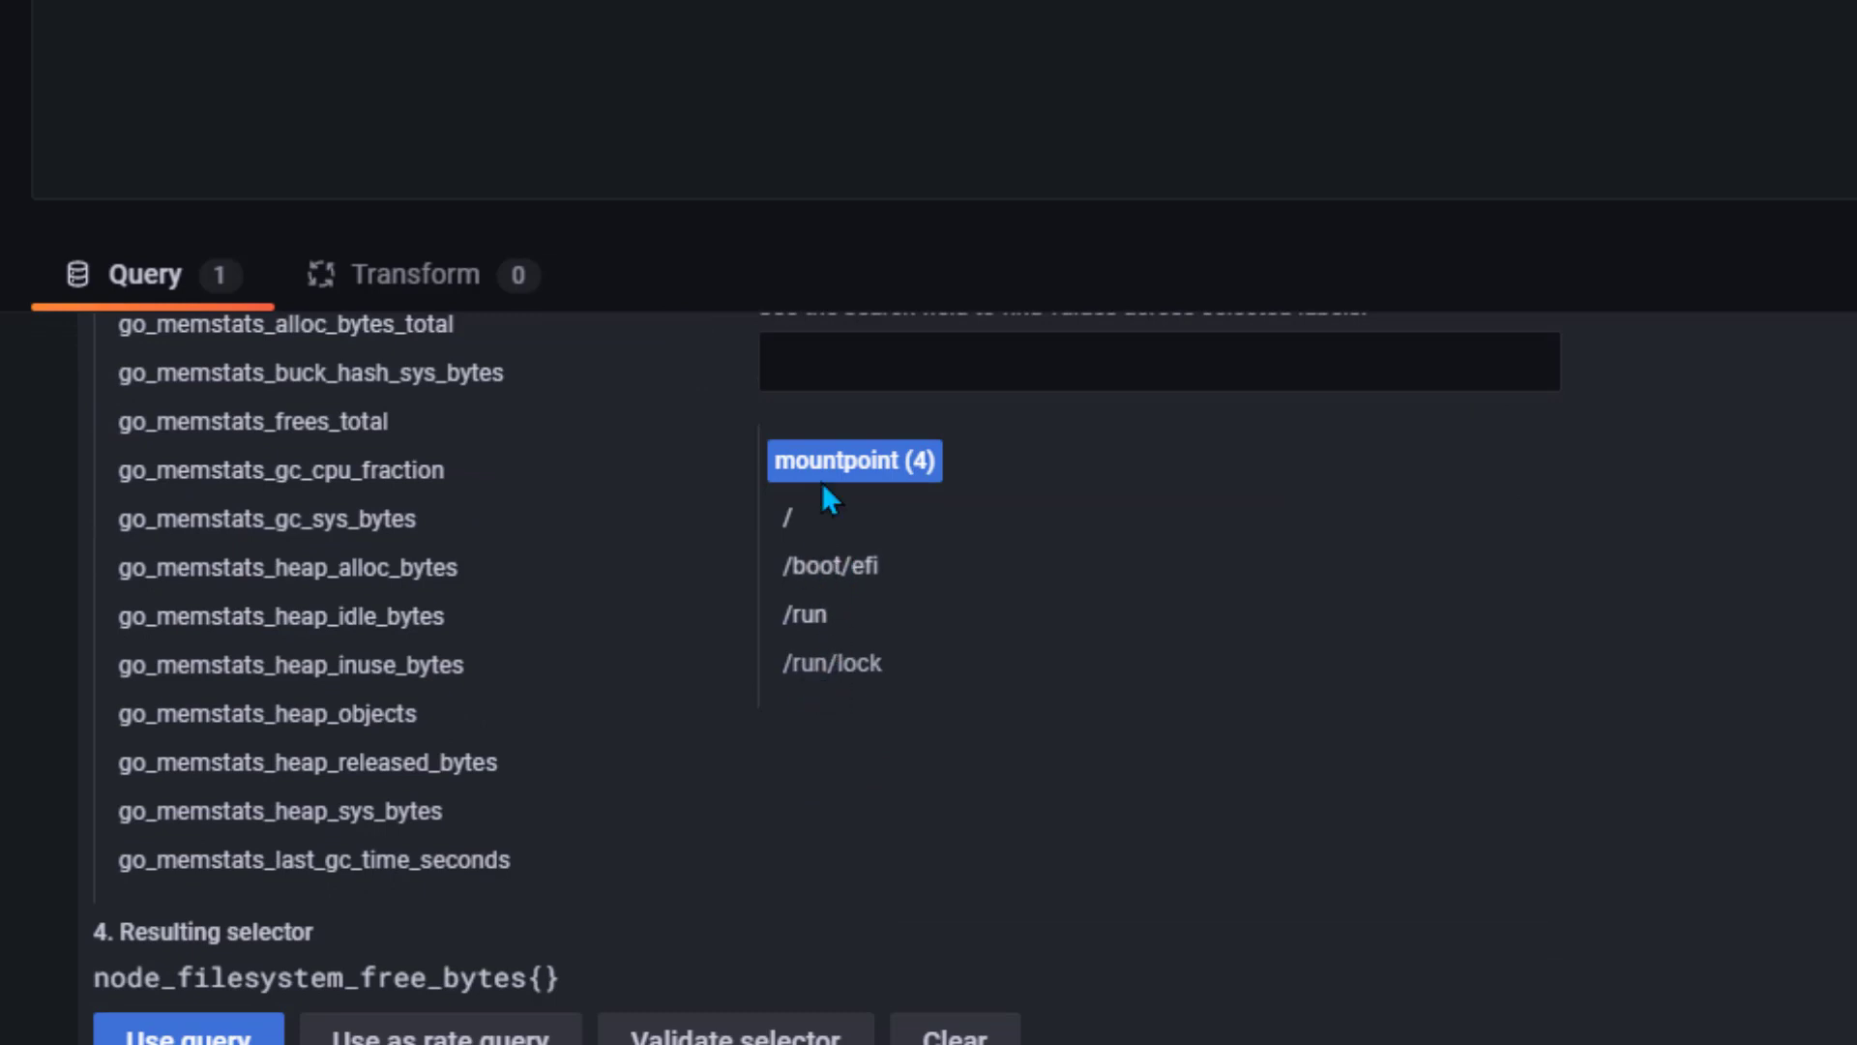
pyautogui.scroll(-2, 1197, 671)
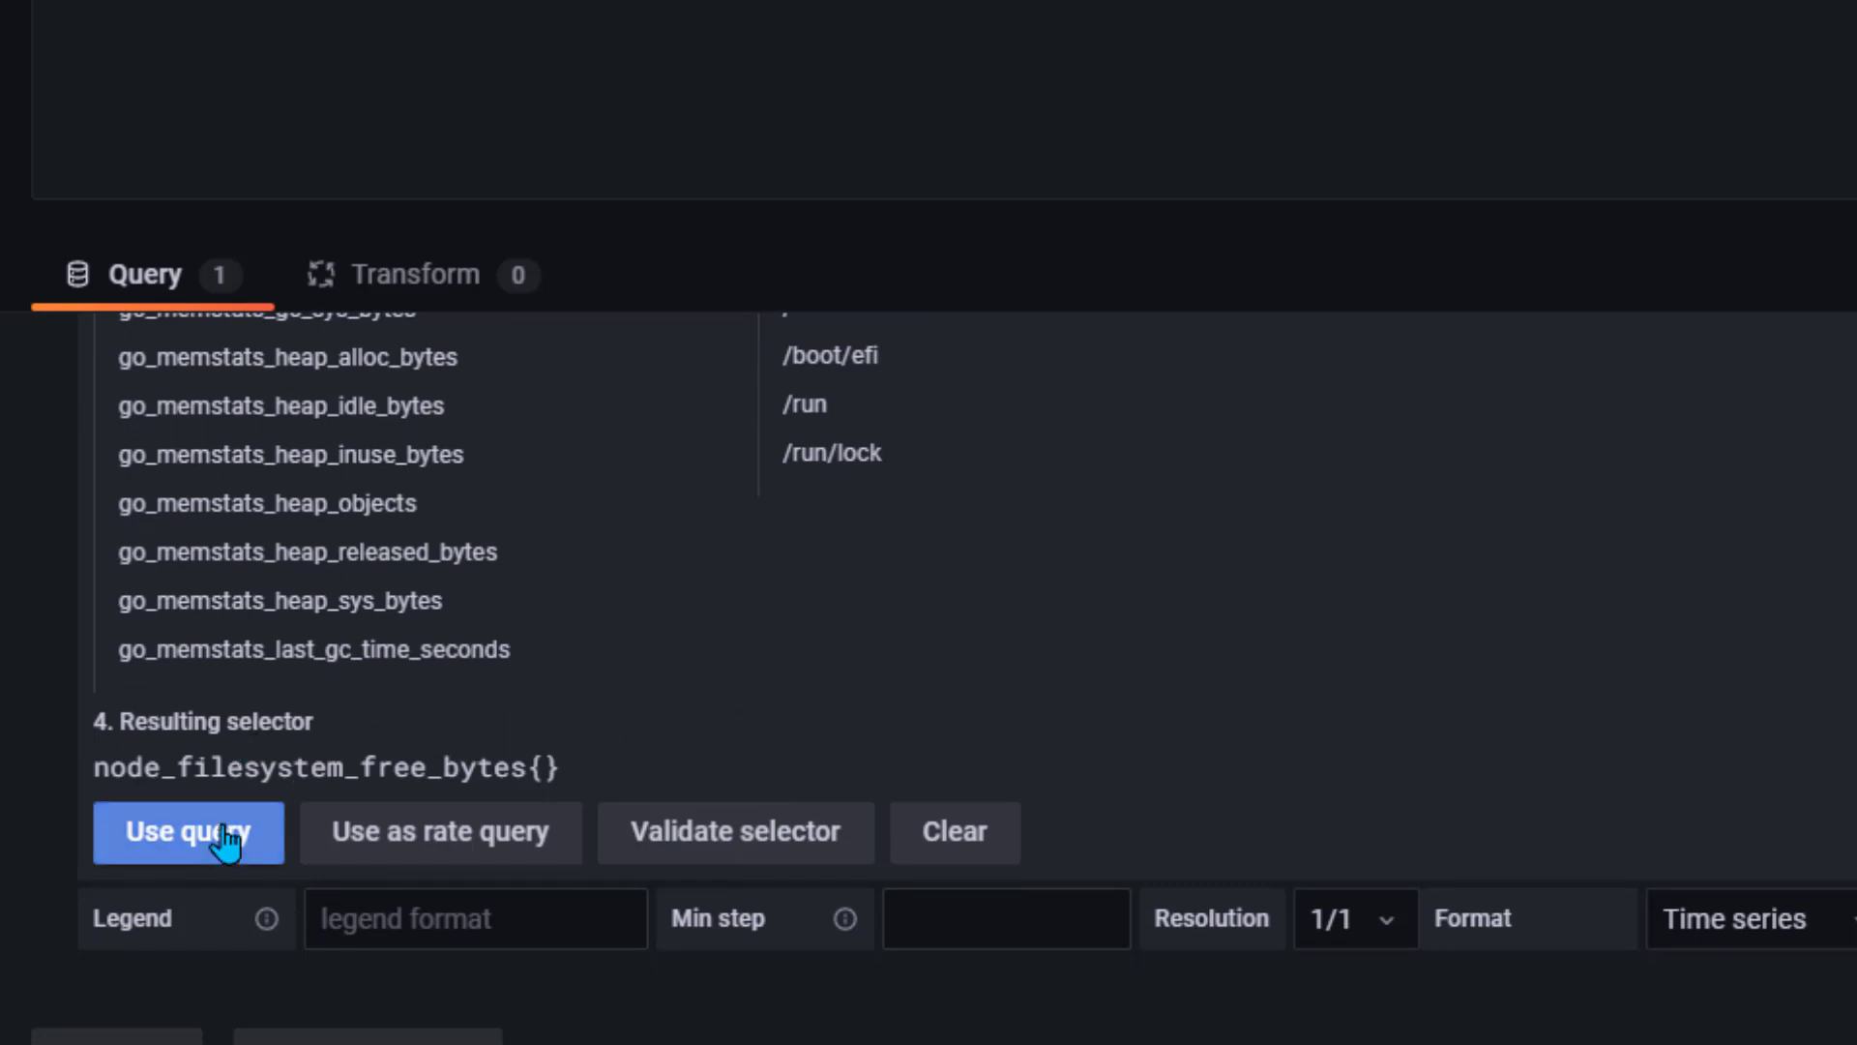
pyautogui.click(225, 840)
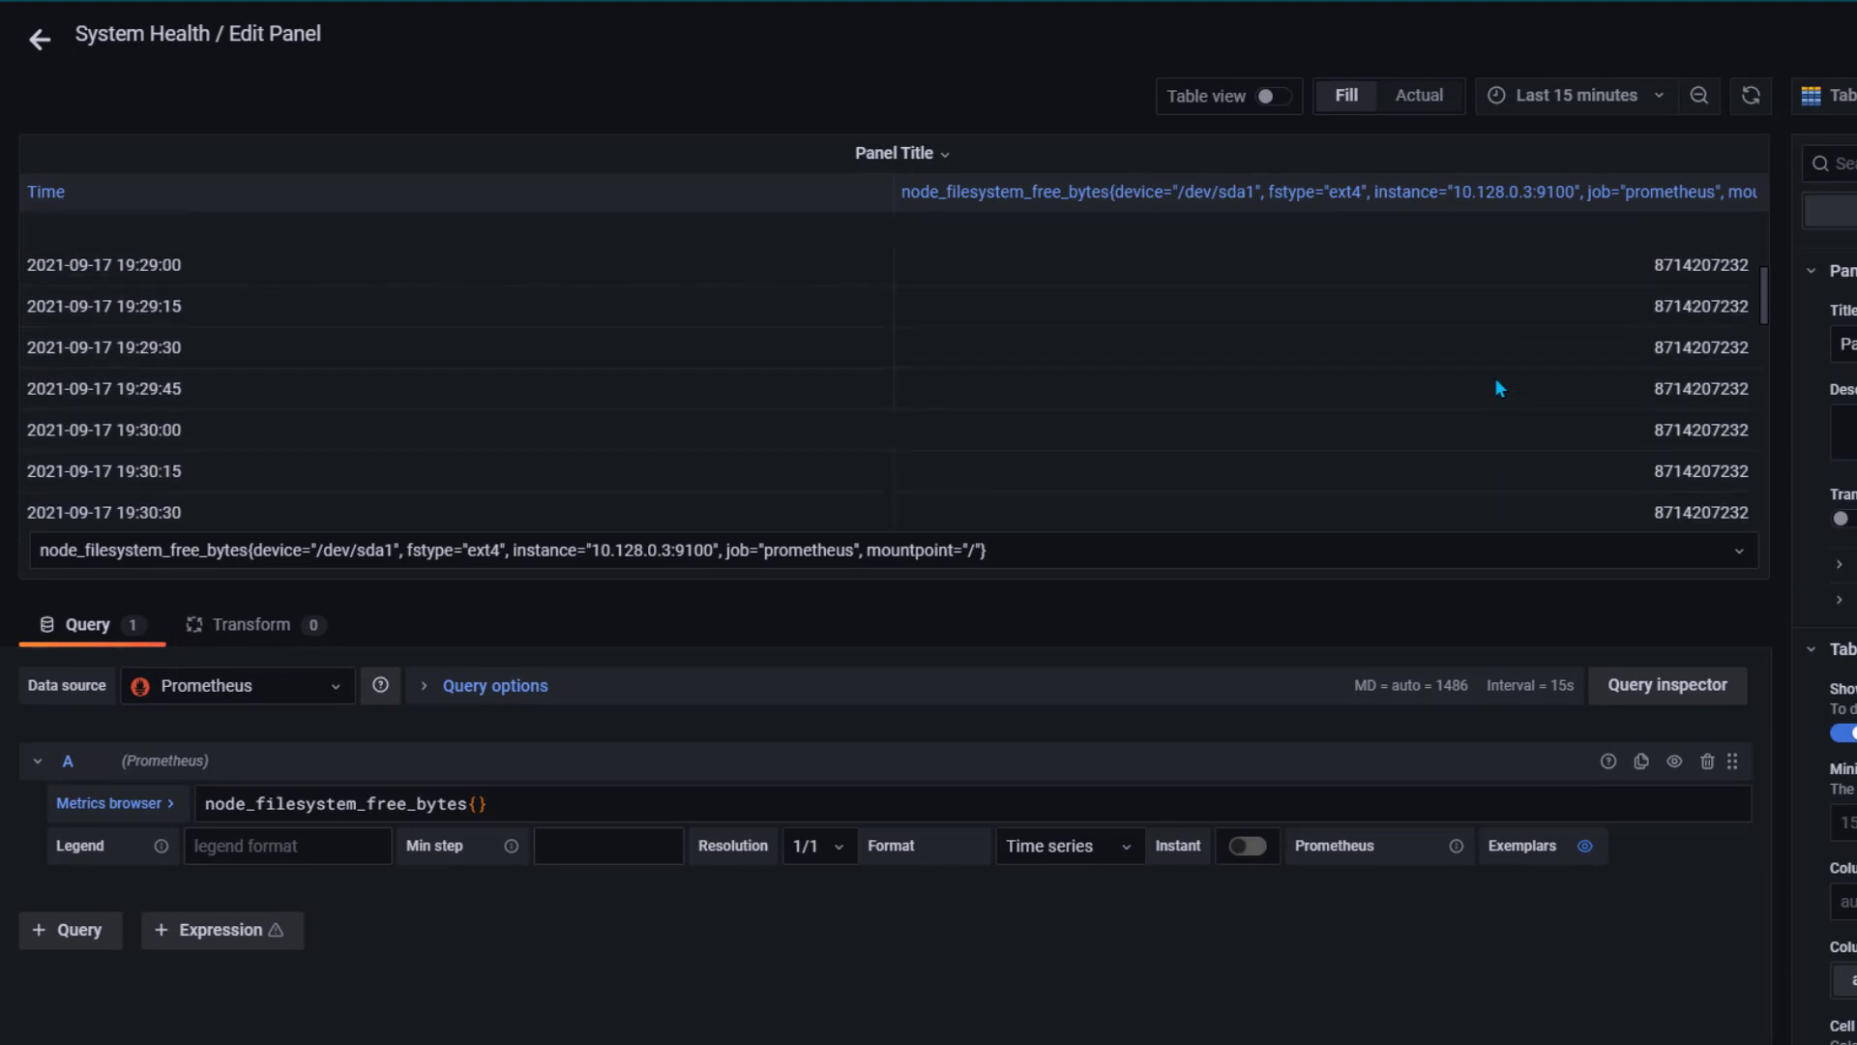
# Make query A instant, change its expression to sum by(mountpoint) (node_filesystem_free_bytes{}), and run it.
pyautogui.scroll(4, 1498, 387)
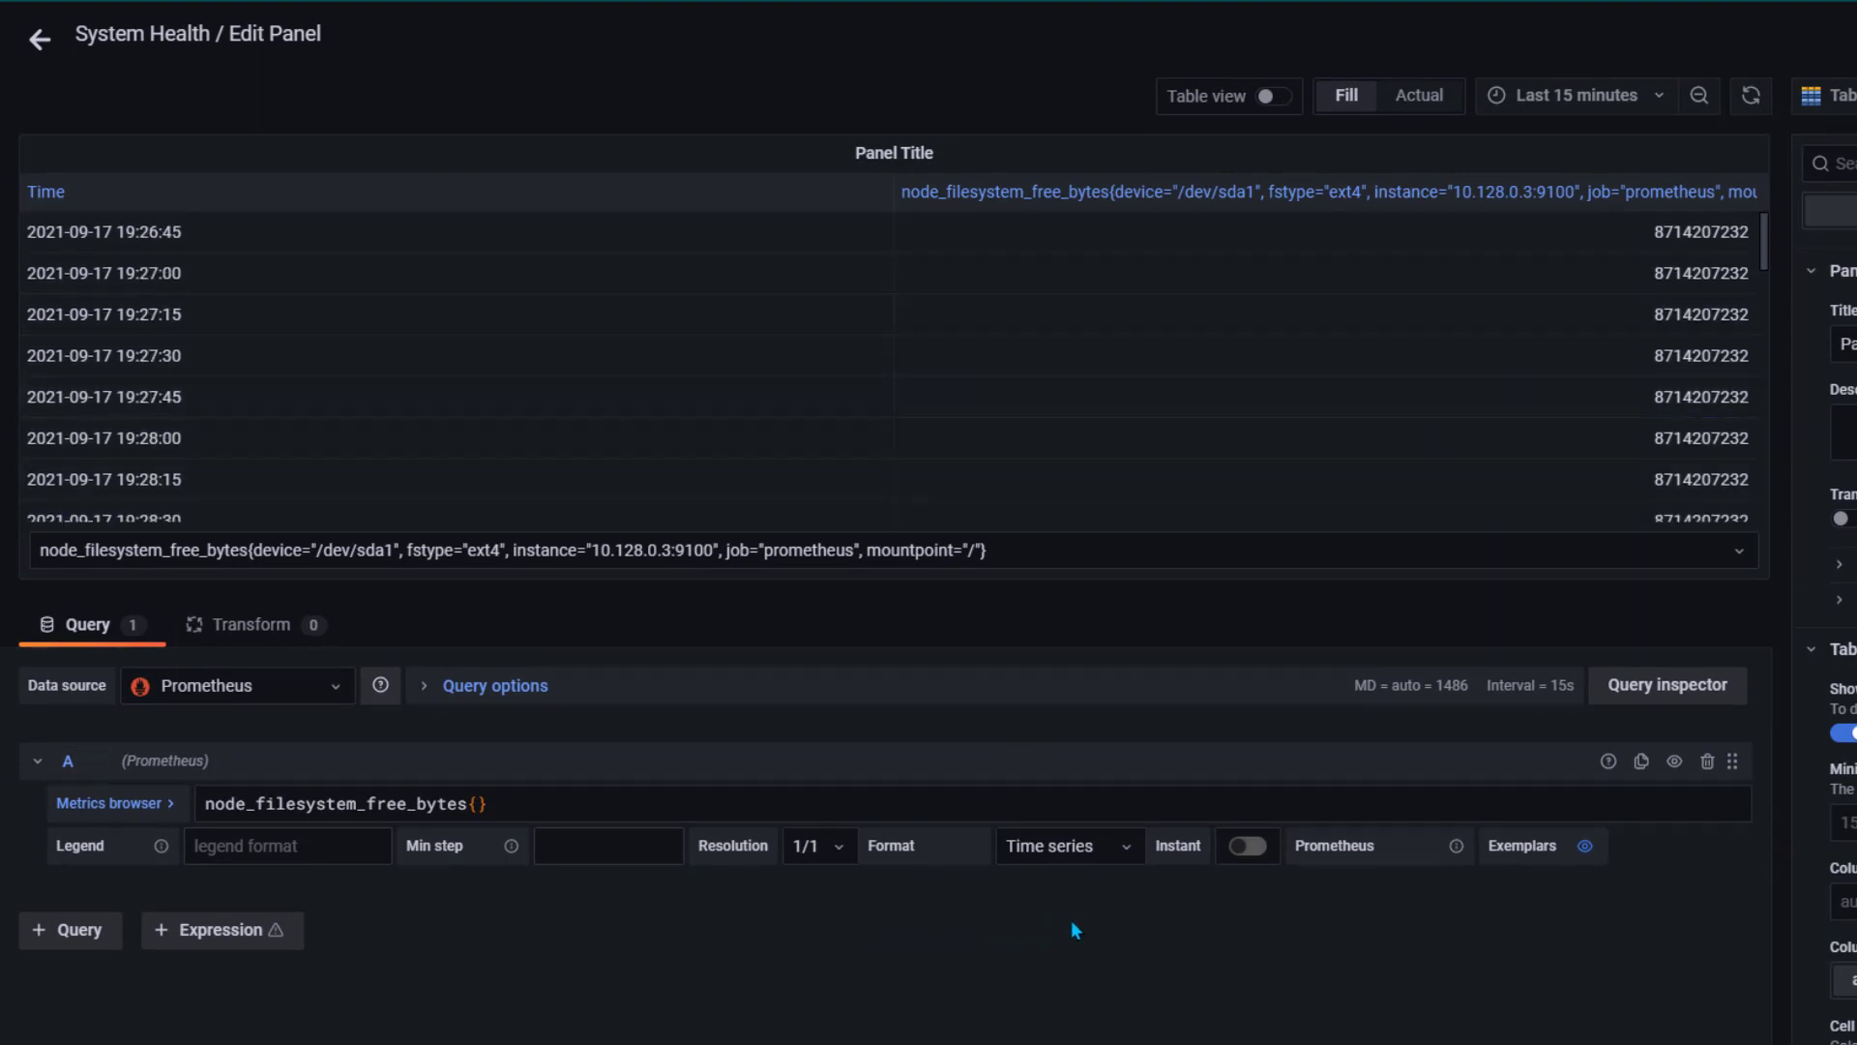
pyautogui.click(1248, 847)
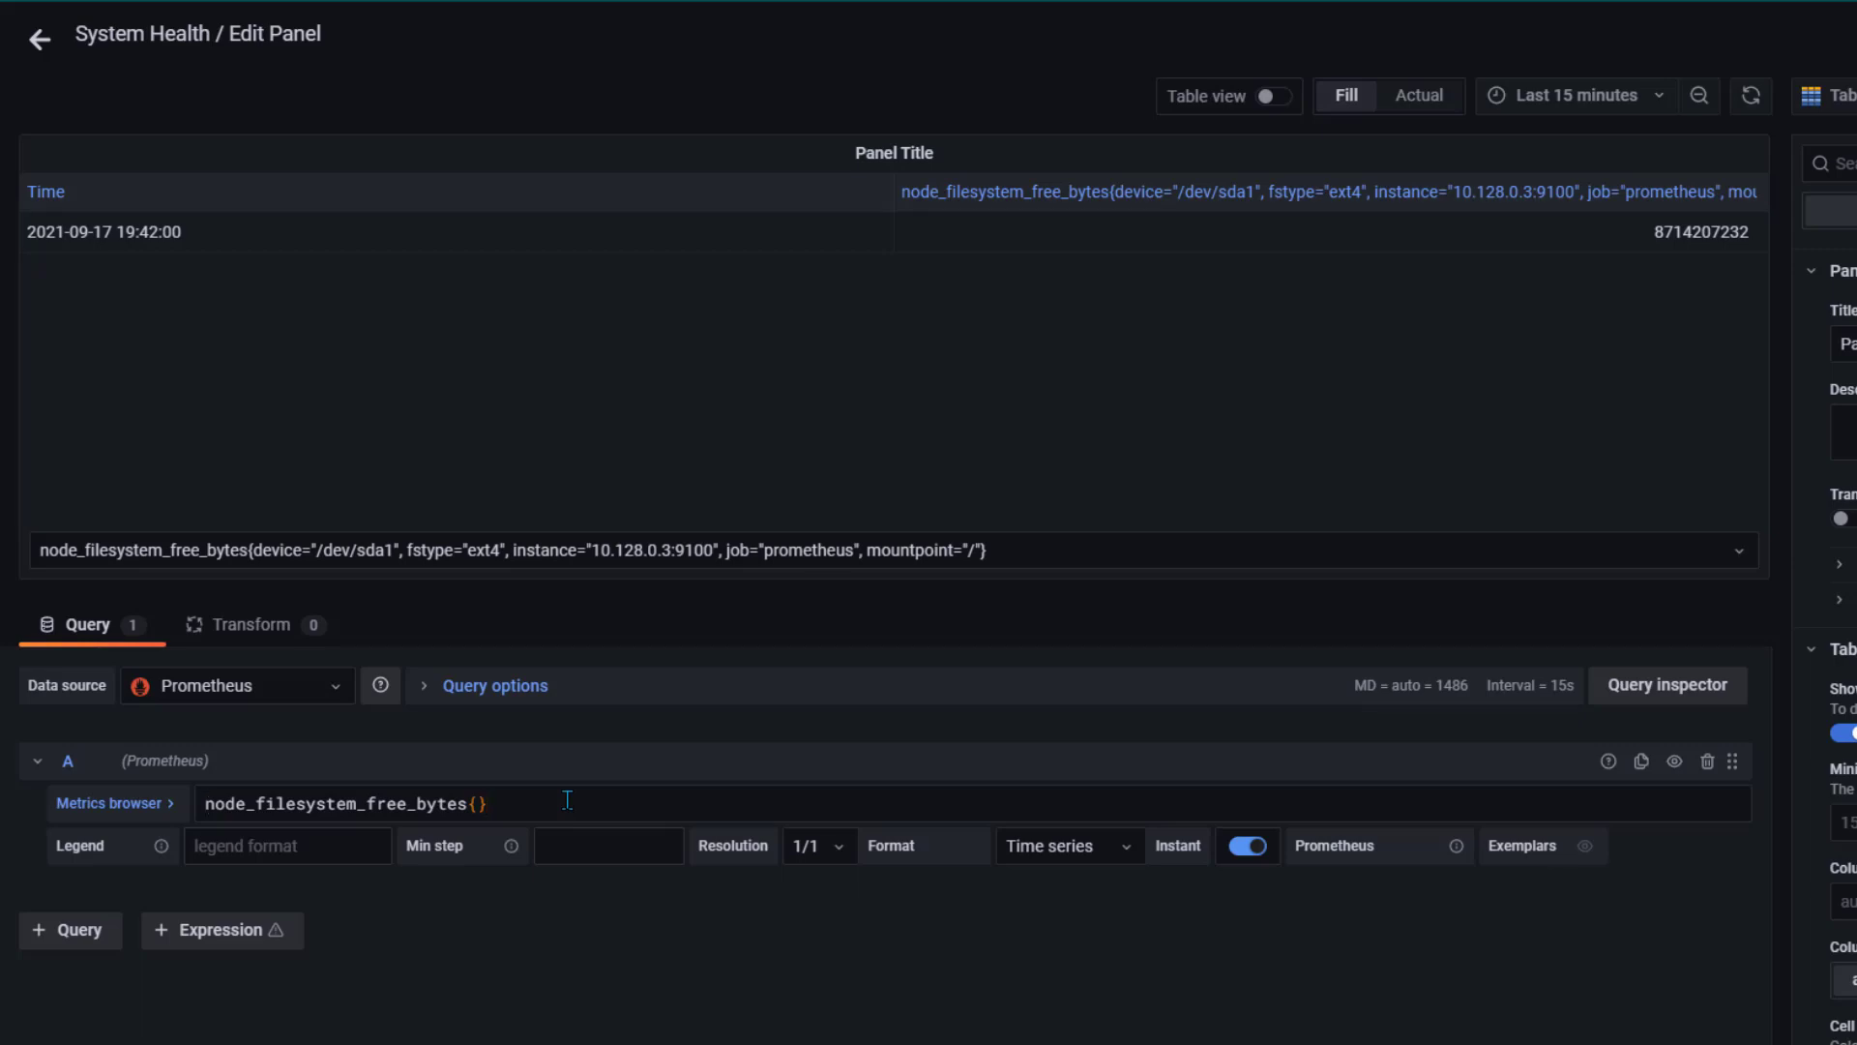
pyautogui.press('Home')
pyautogui.write('sum ')
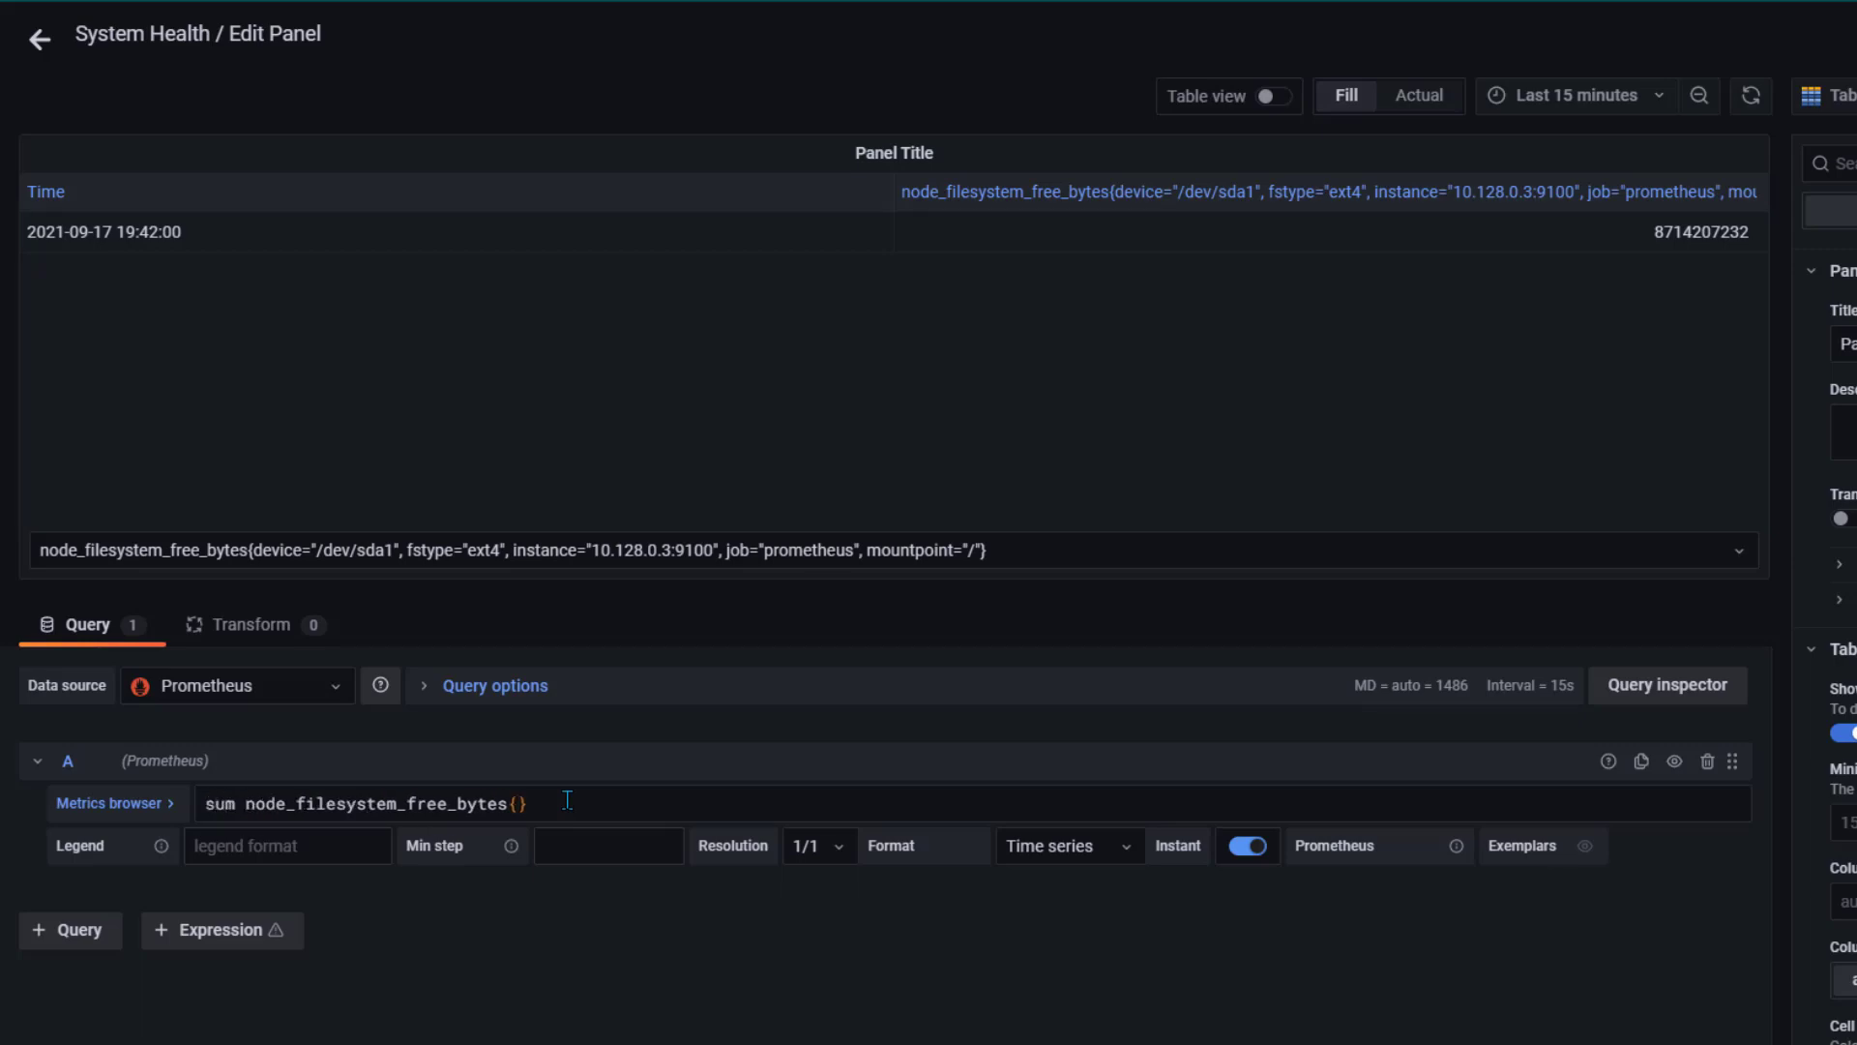
pyautogui.write('by(moun')
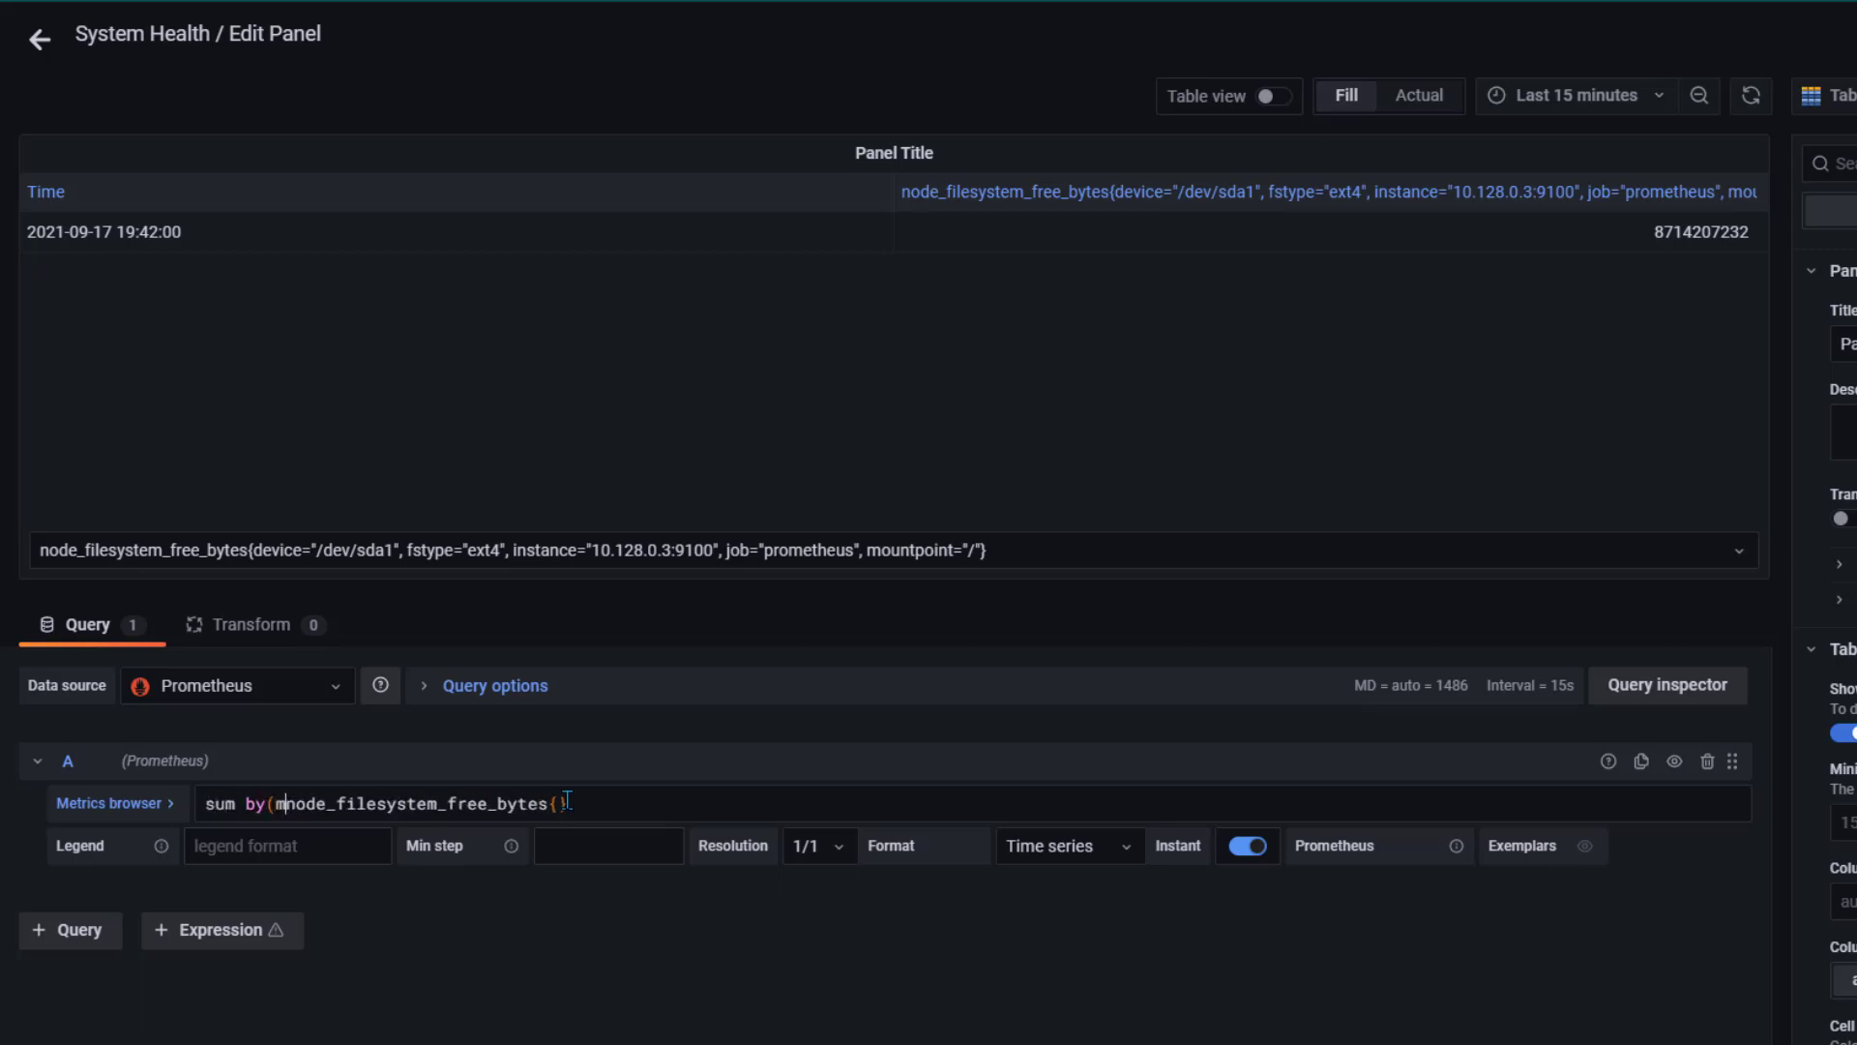
pyautogui.write('tpoint) (')
pyautogui.press('End')
pyautogui.write(')')
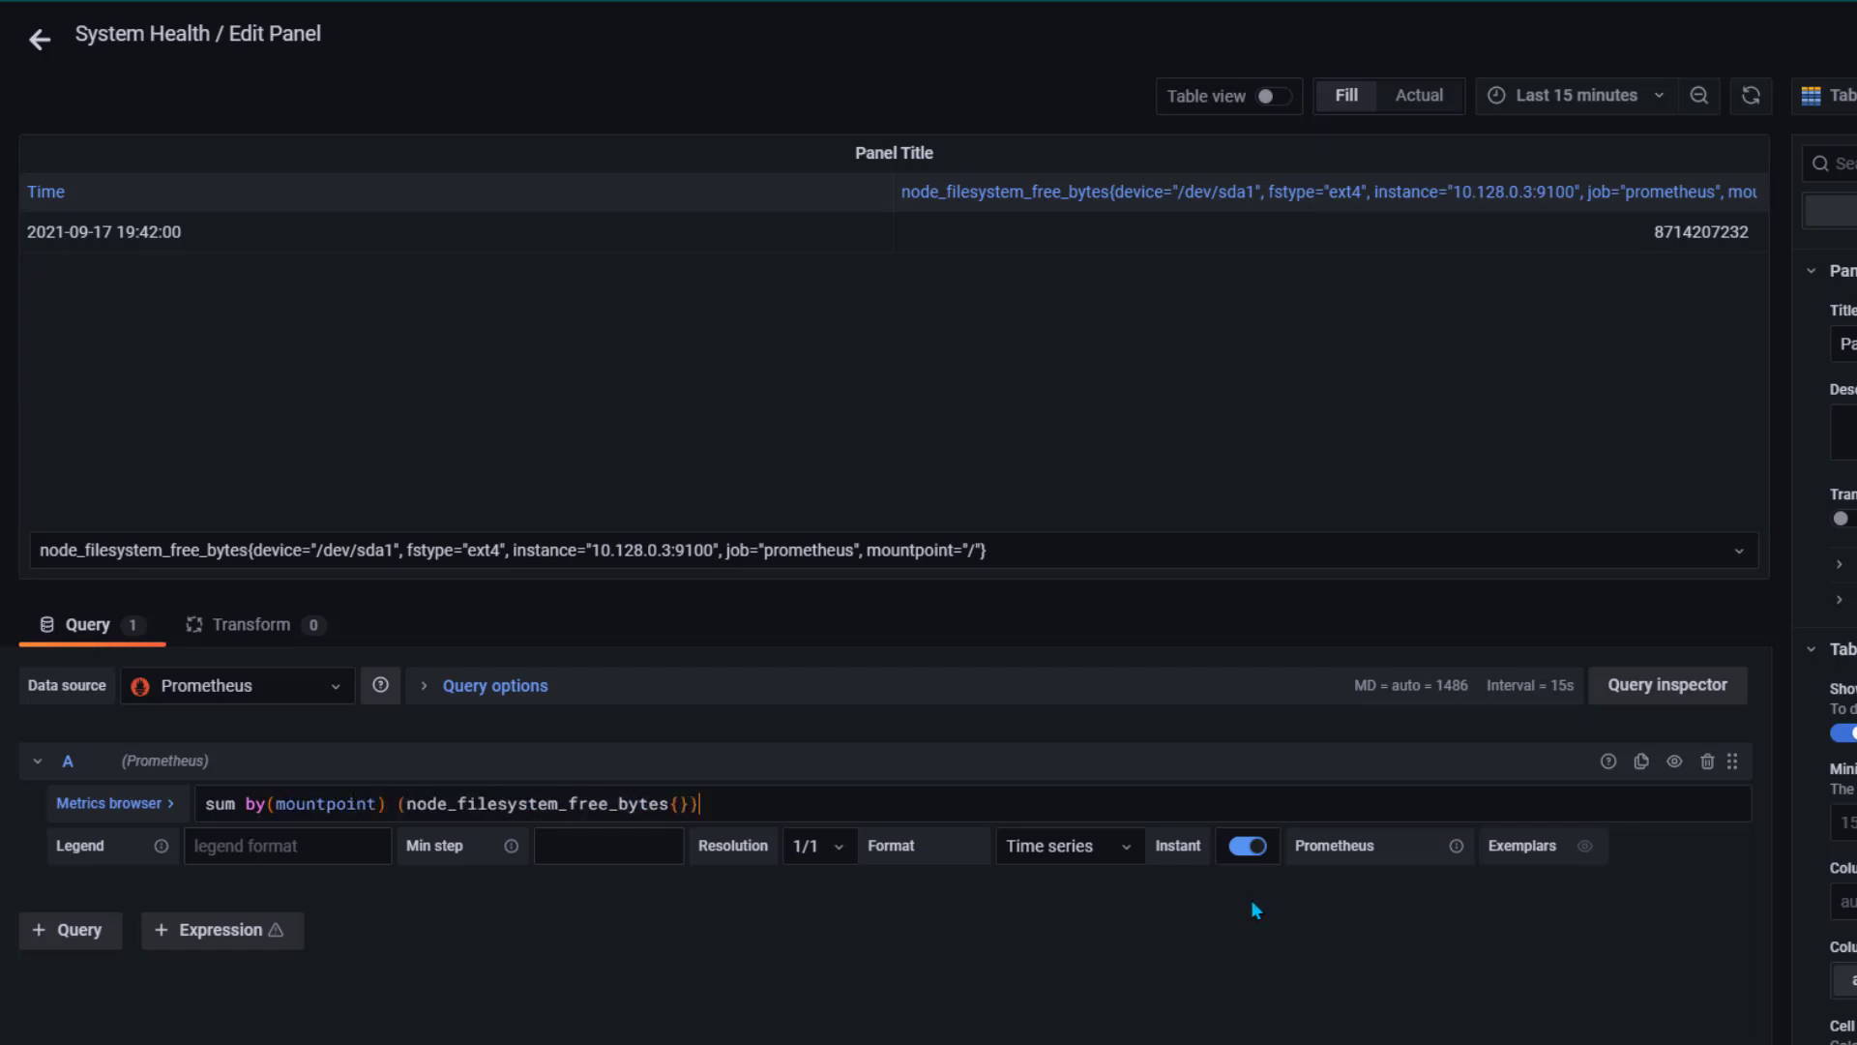
pyautogui.hotkey('shift', 'Return')
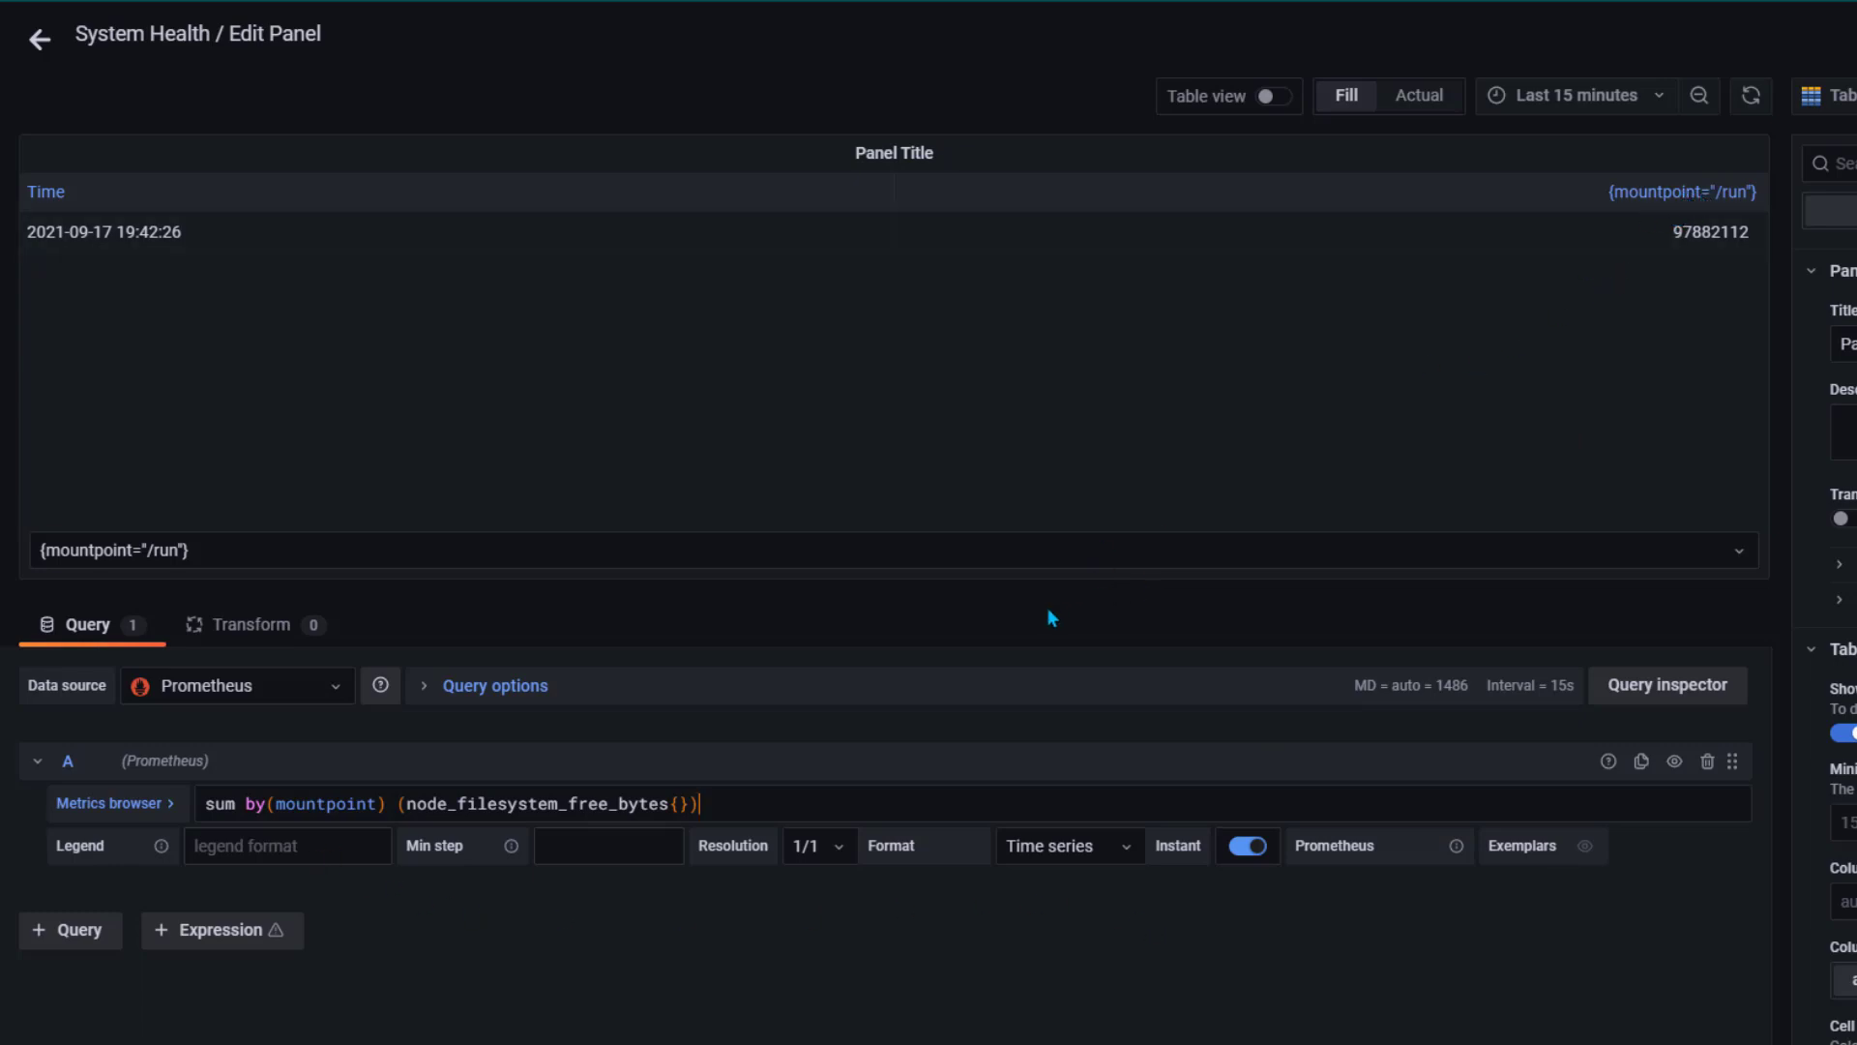
# View the table's results for the /run/lock mountpoint and for the / mountpoint.
pyautogui.click(862, 555)
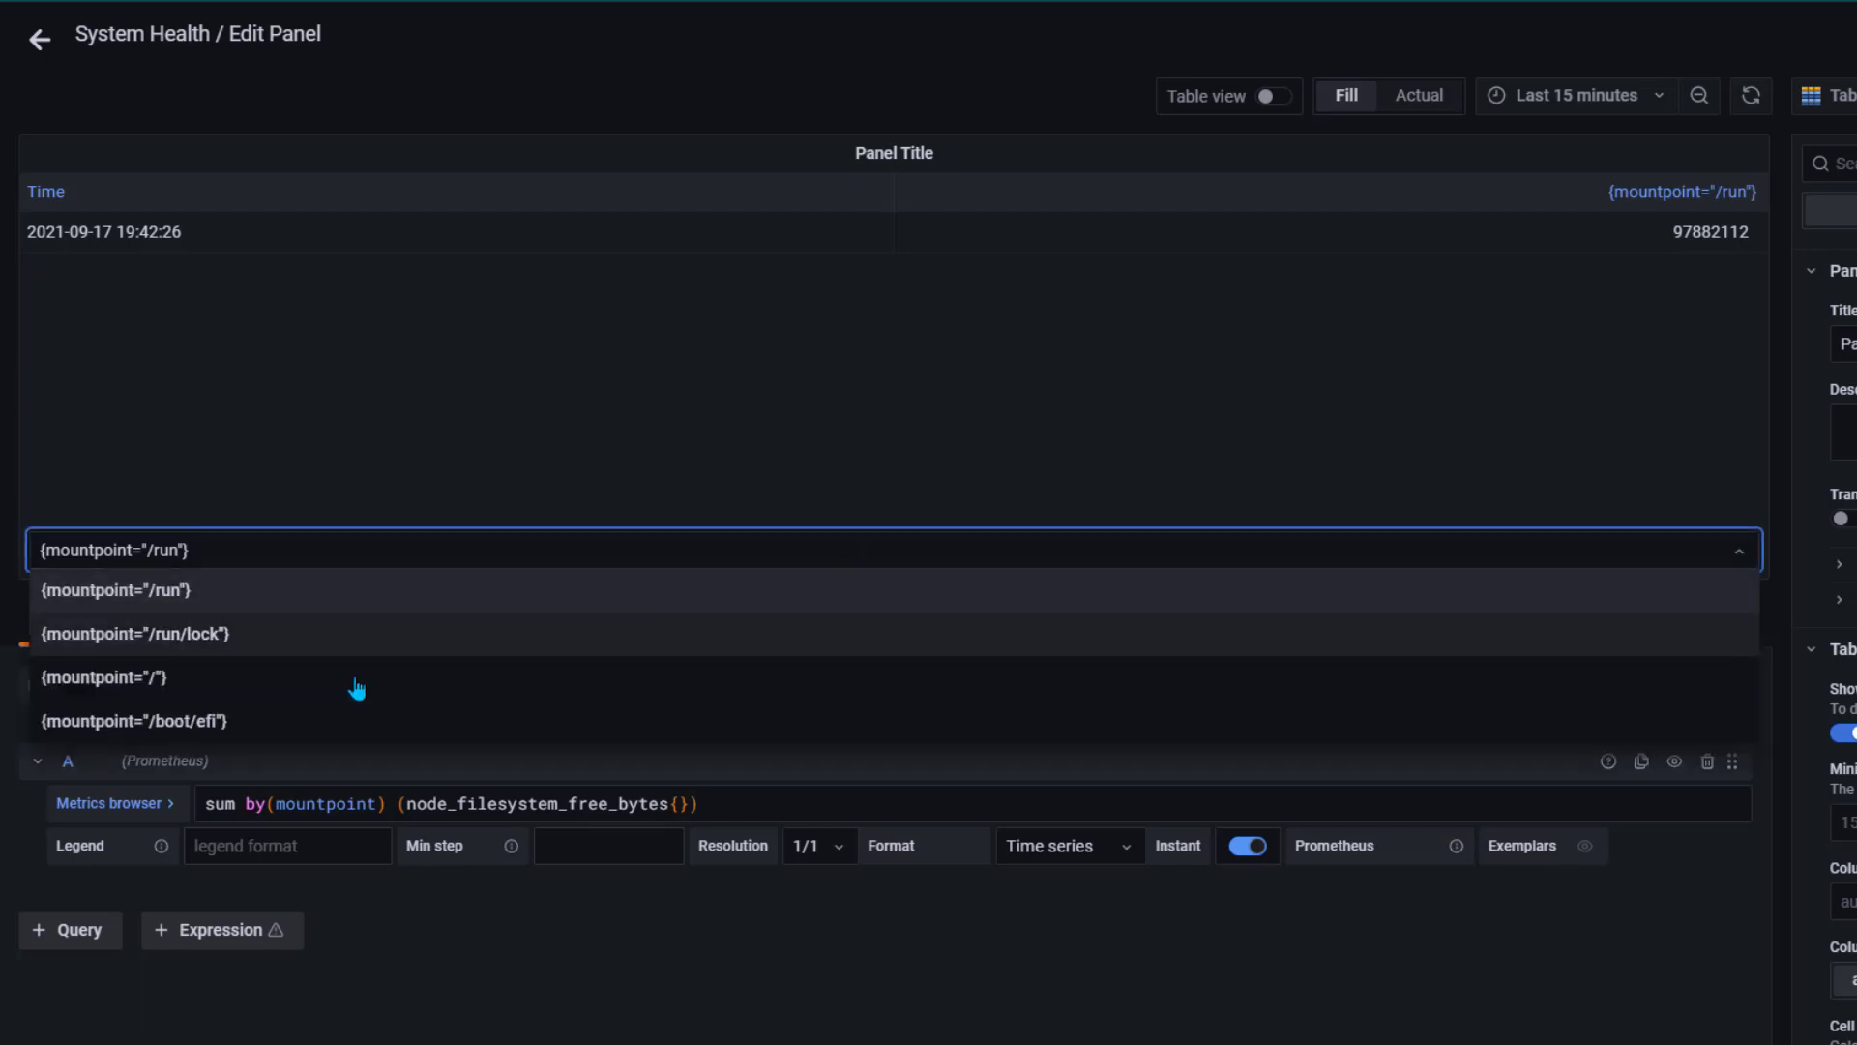
pyautogui.click(232, 635)
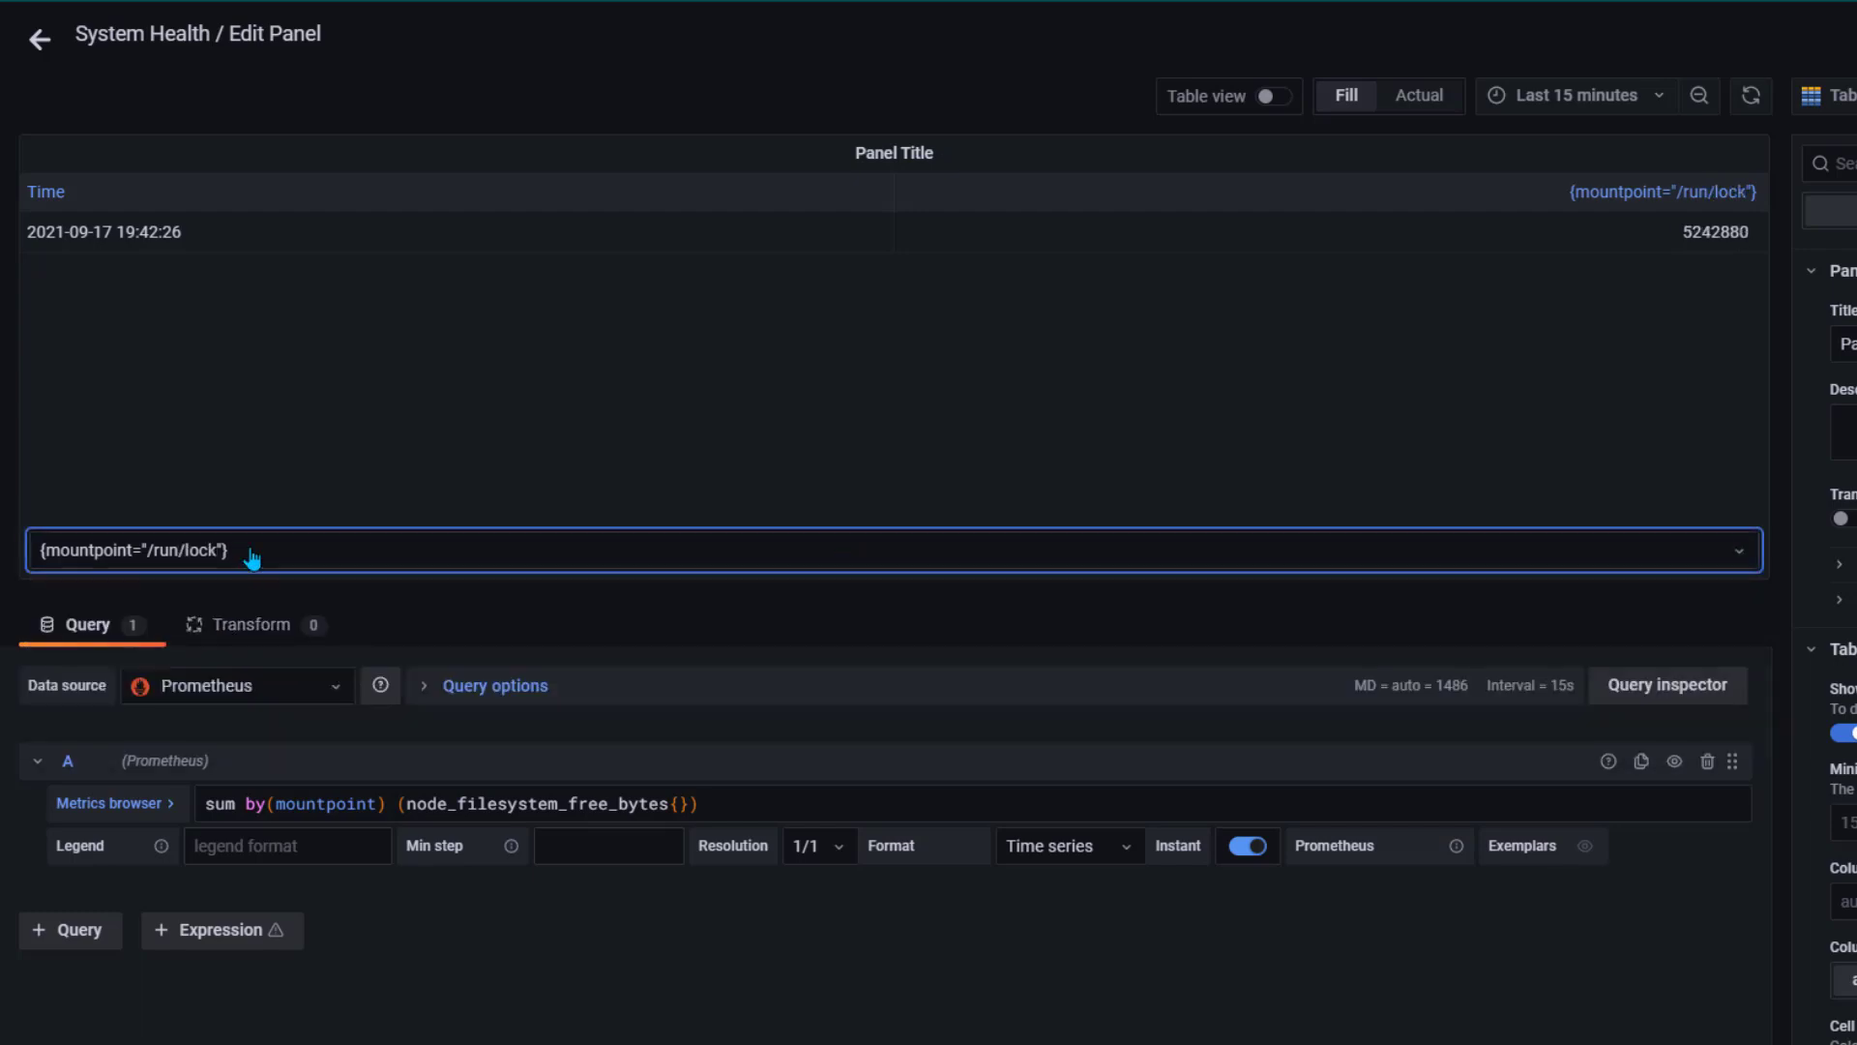
pyautogui.click(252, 557)
pyautogui.click(220, 683)
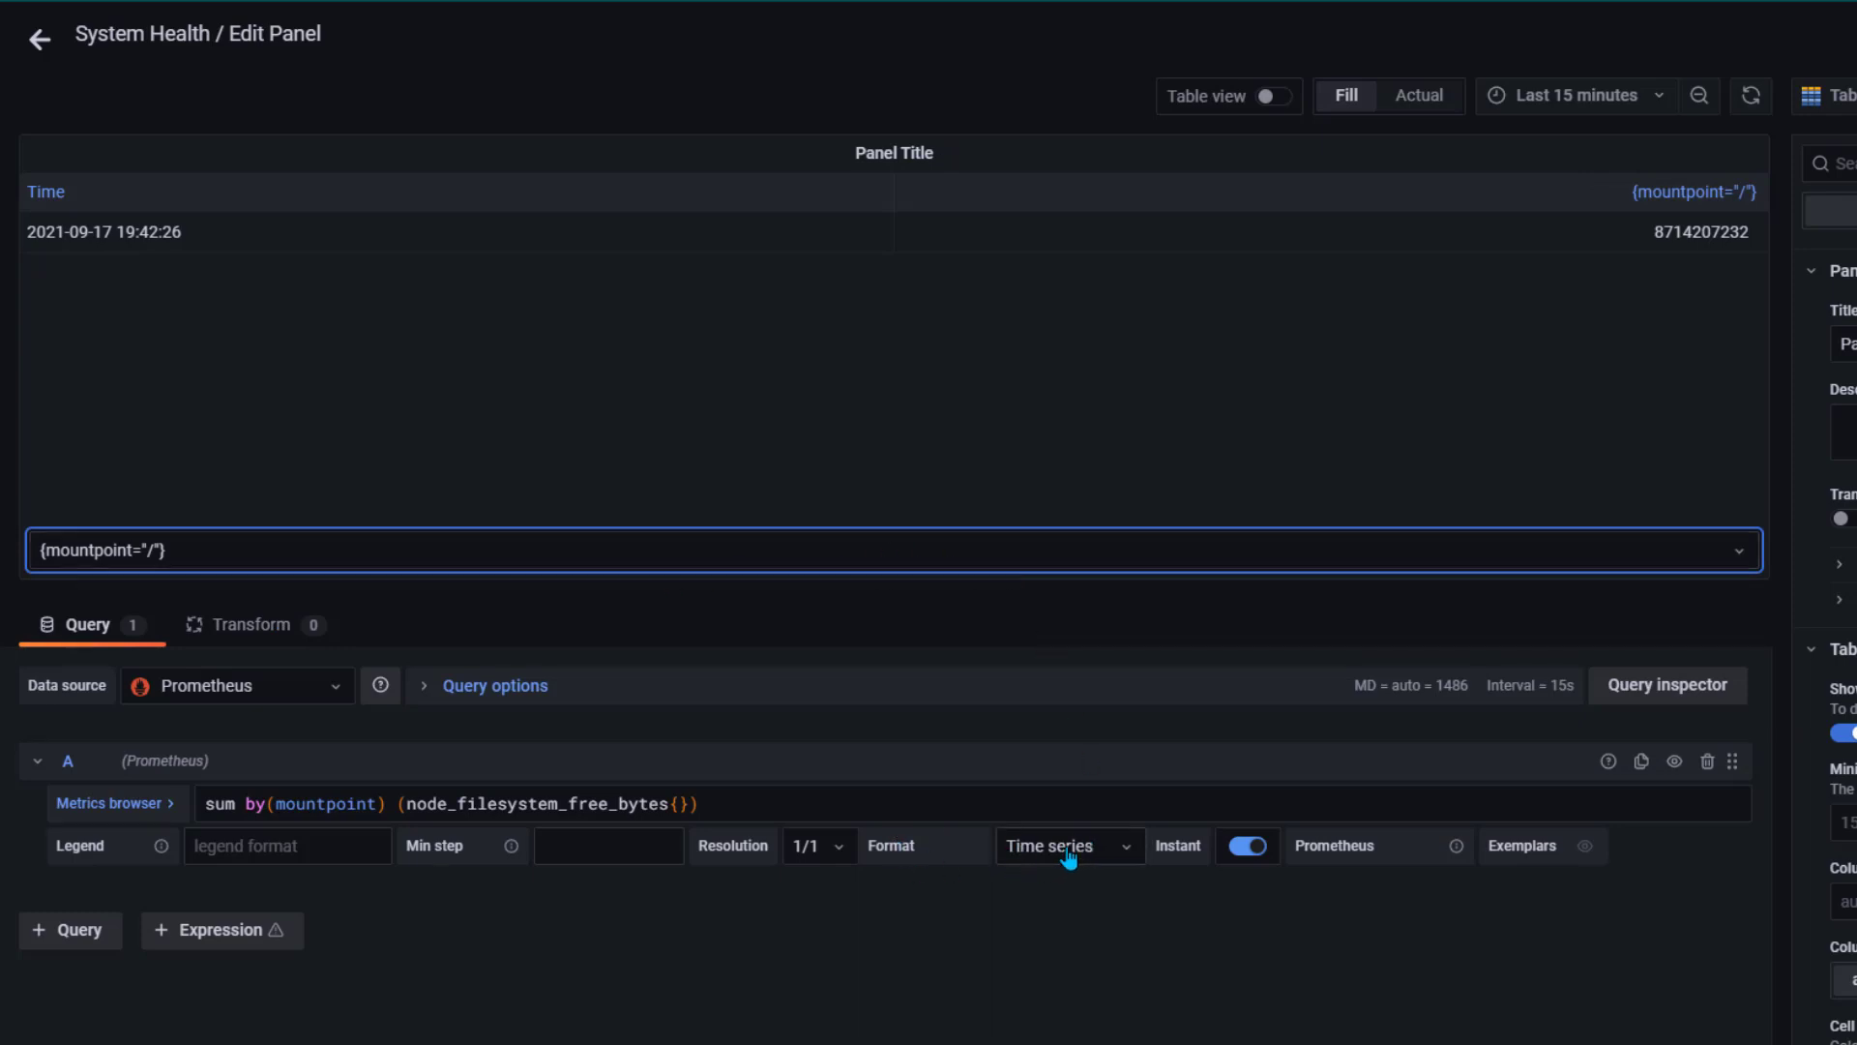
# Set the result format of query A to Table.
pyautogui.click(1122, 859)
pyautogui.click(1076, 934)
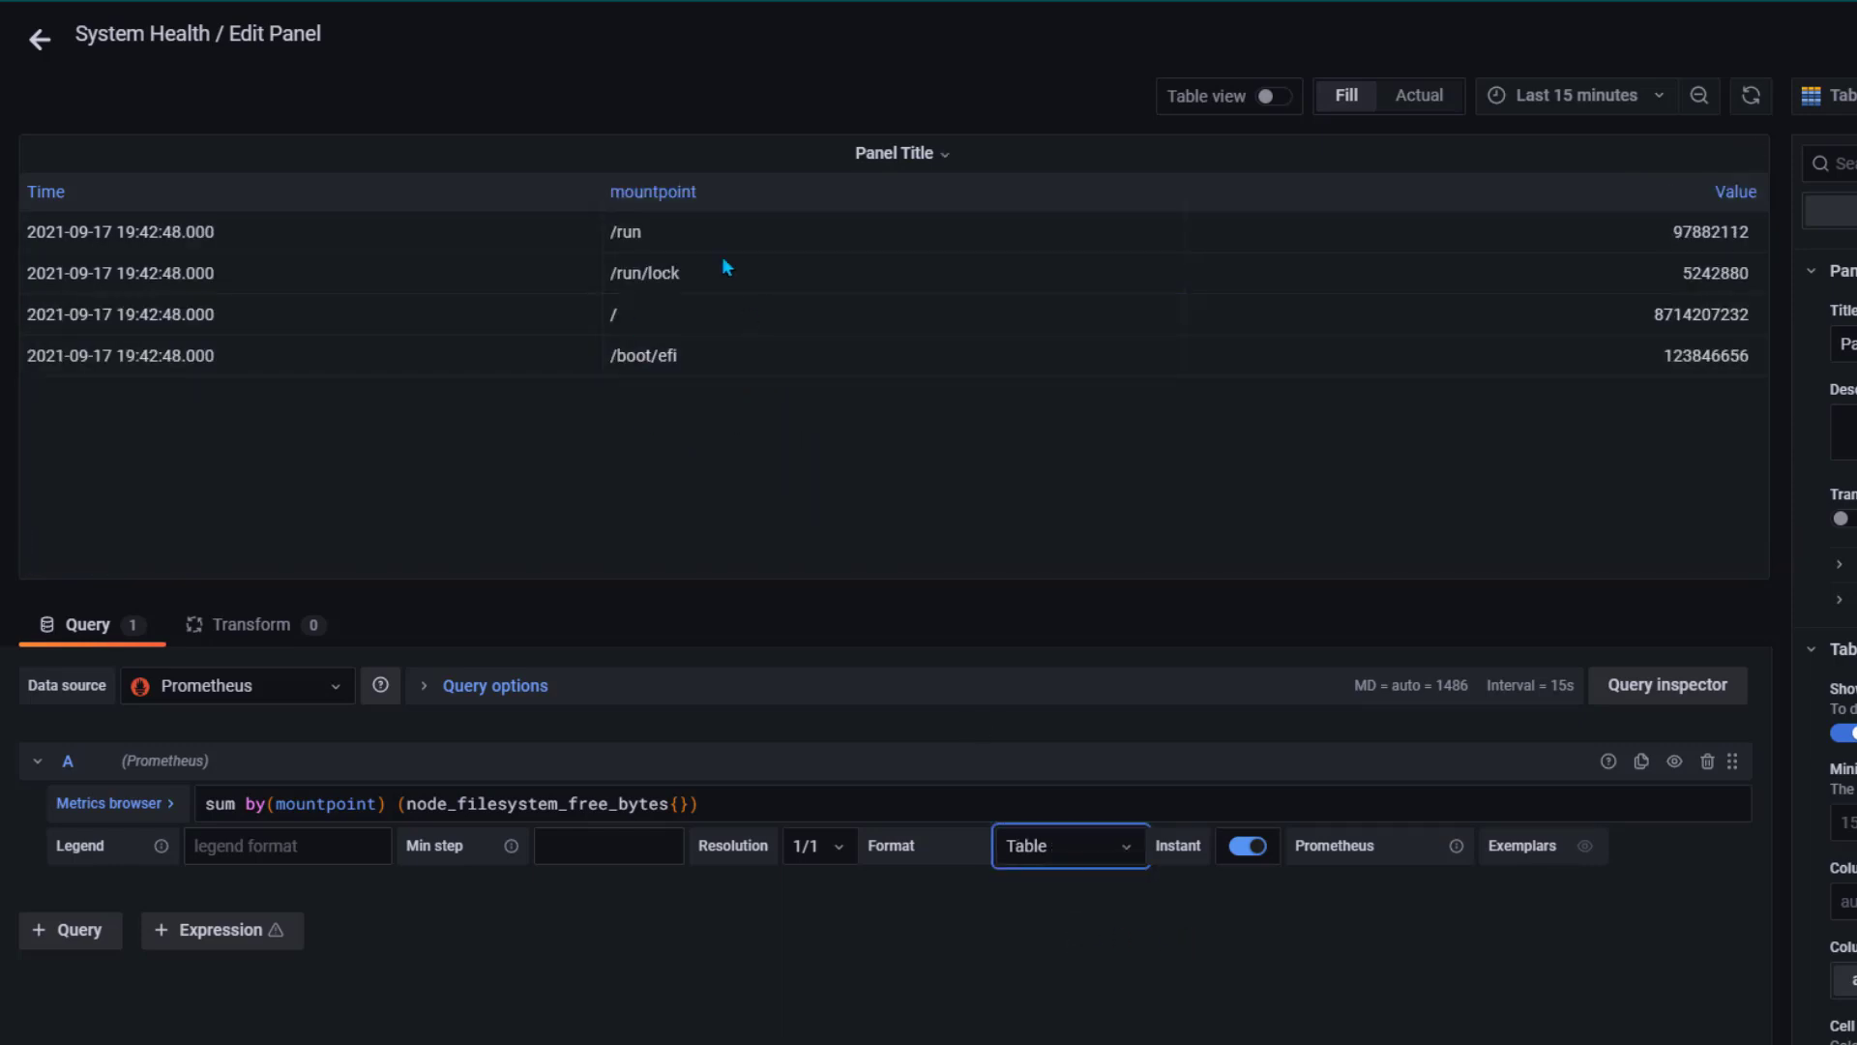
pyautogui.click(784, 462)
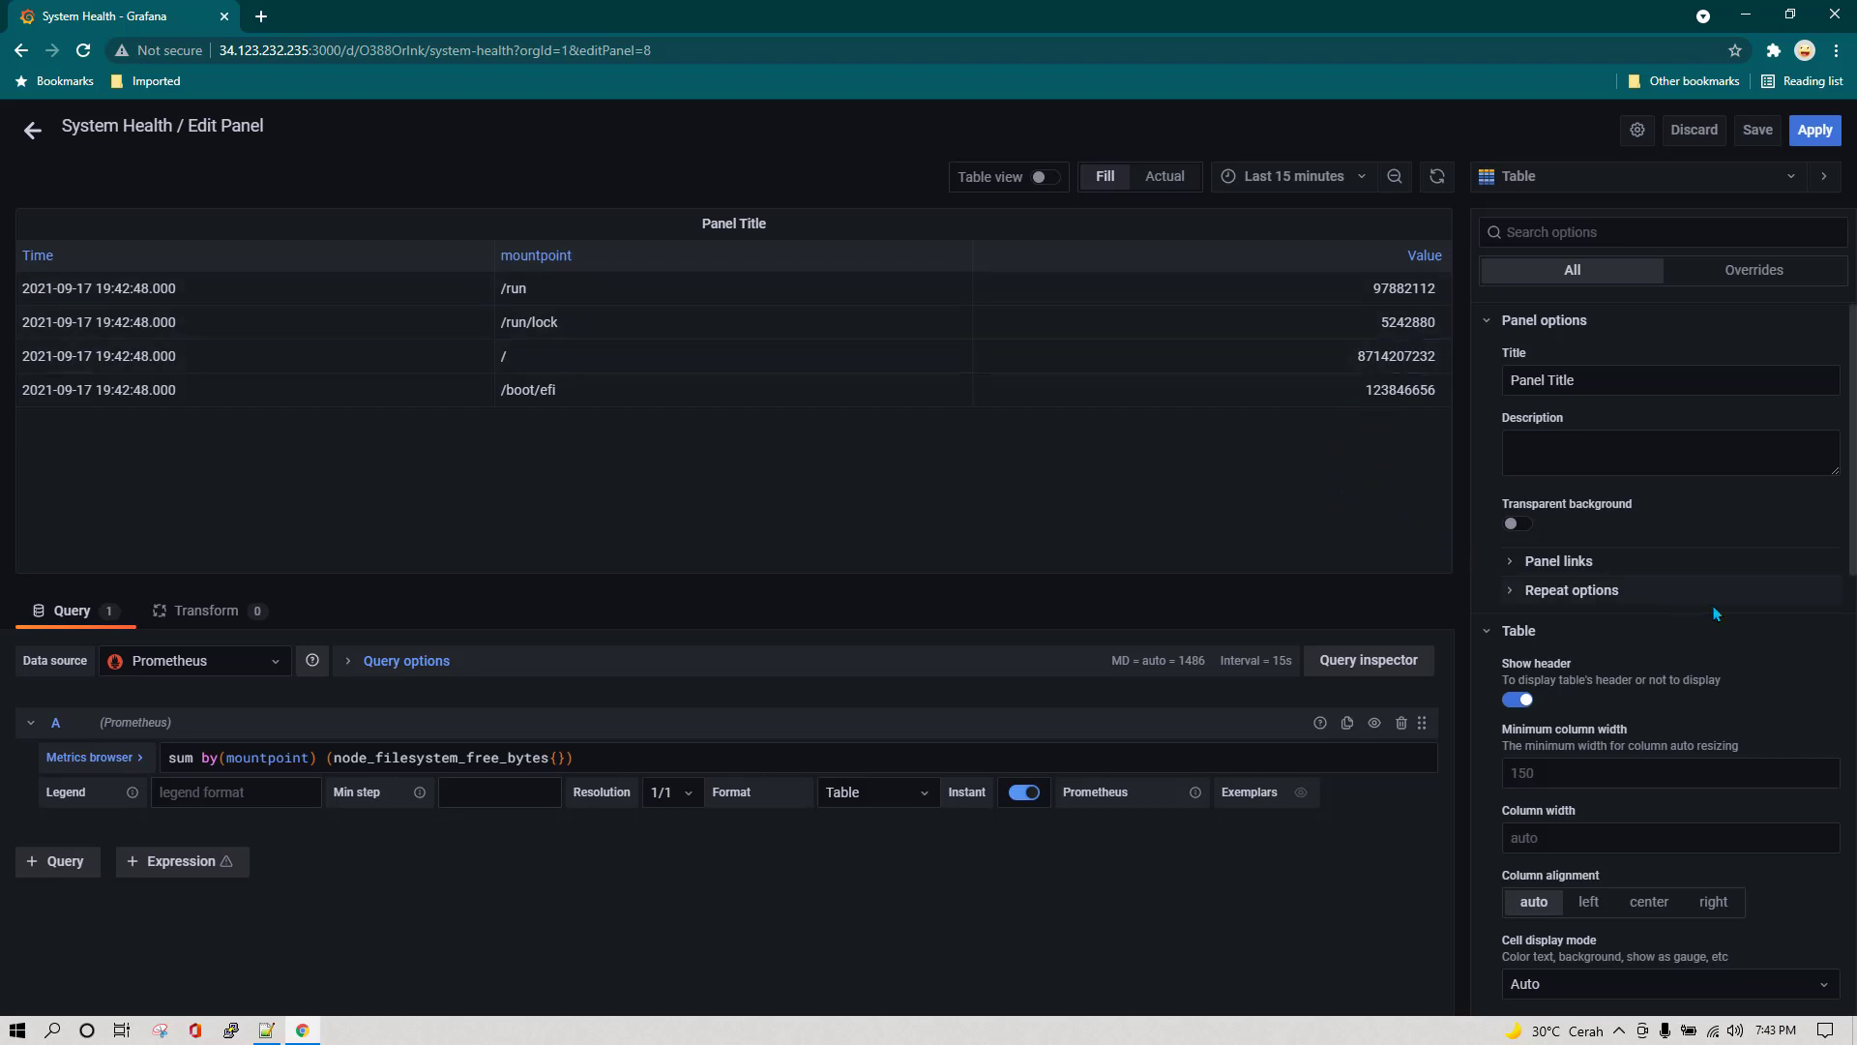
# Set the unit of the table's values to bytes(SI).
pyautogui.scroll(-5, 1678, 598)
pyautogui.click(1682, 685)
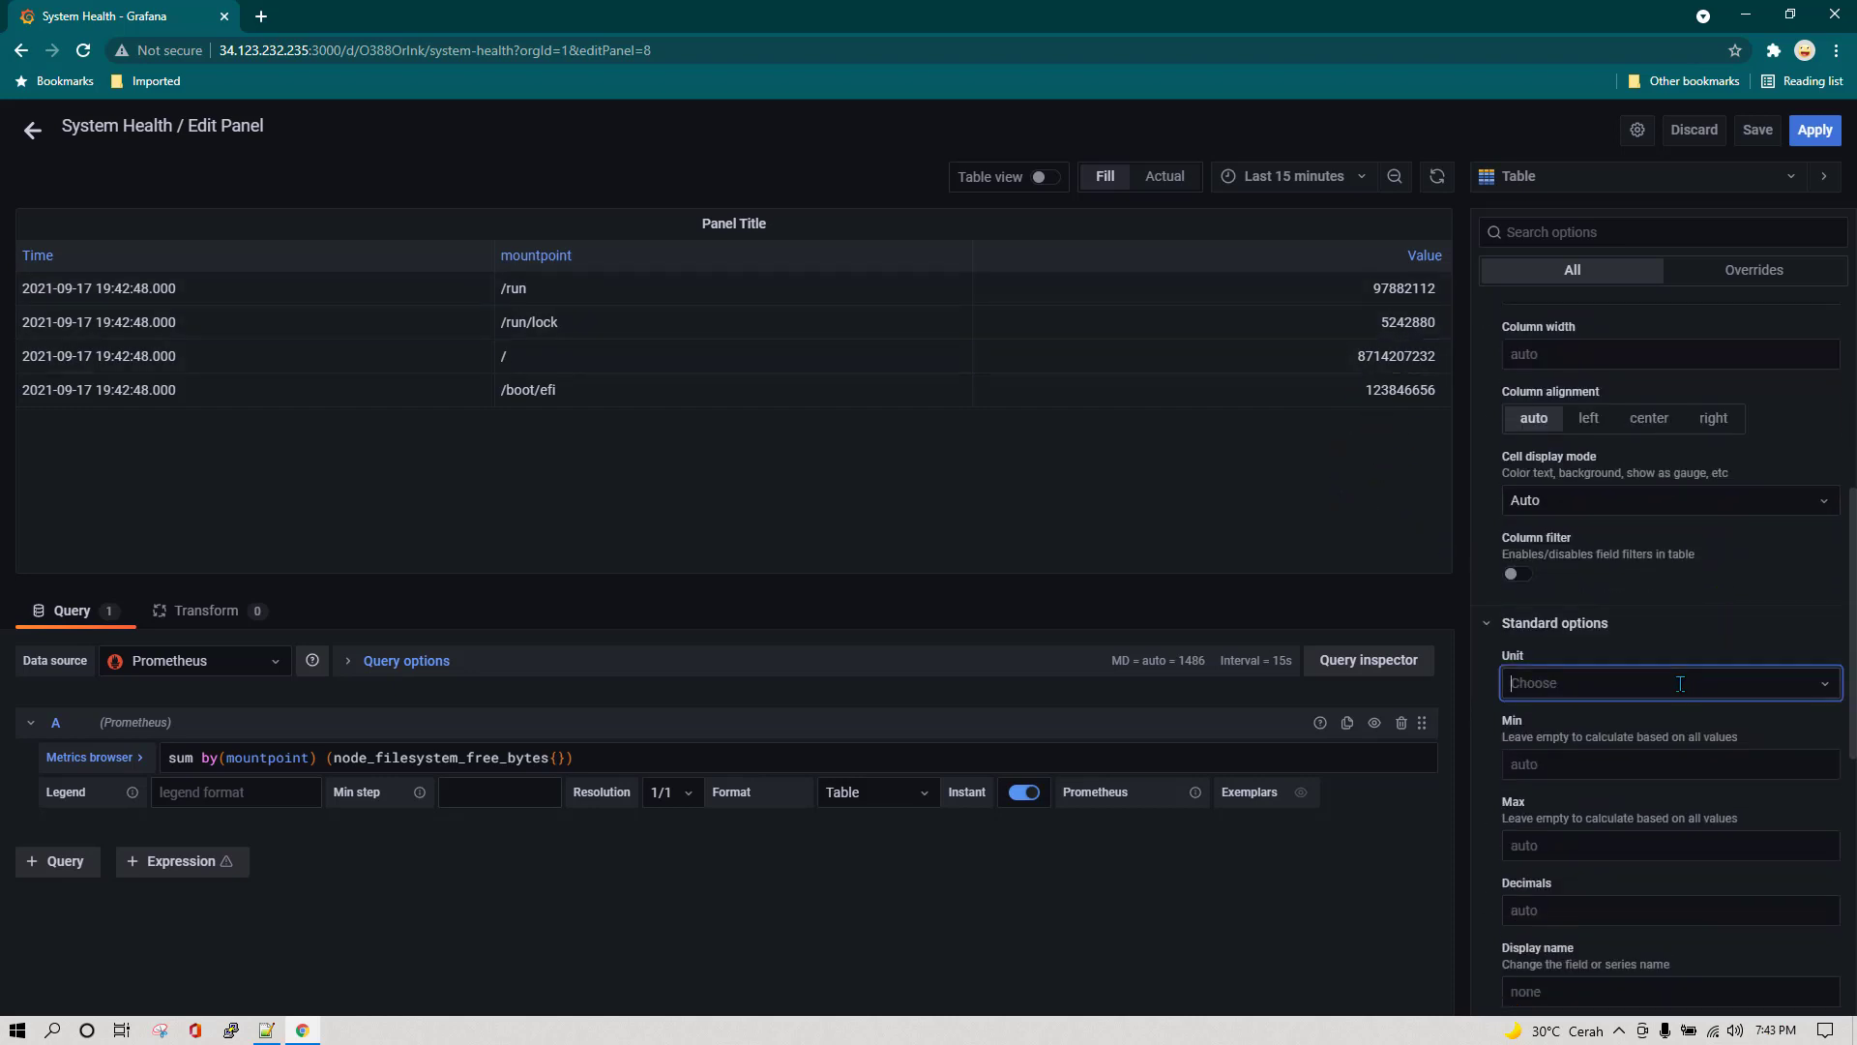
pyautogui.write('byte')
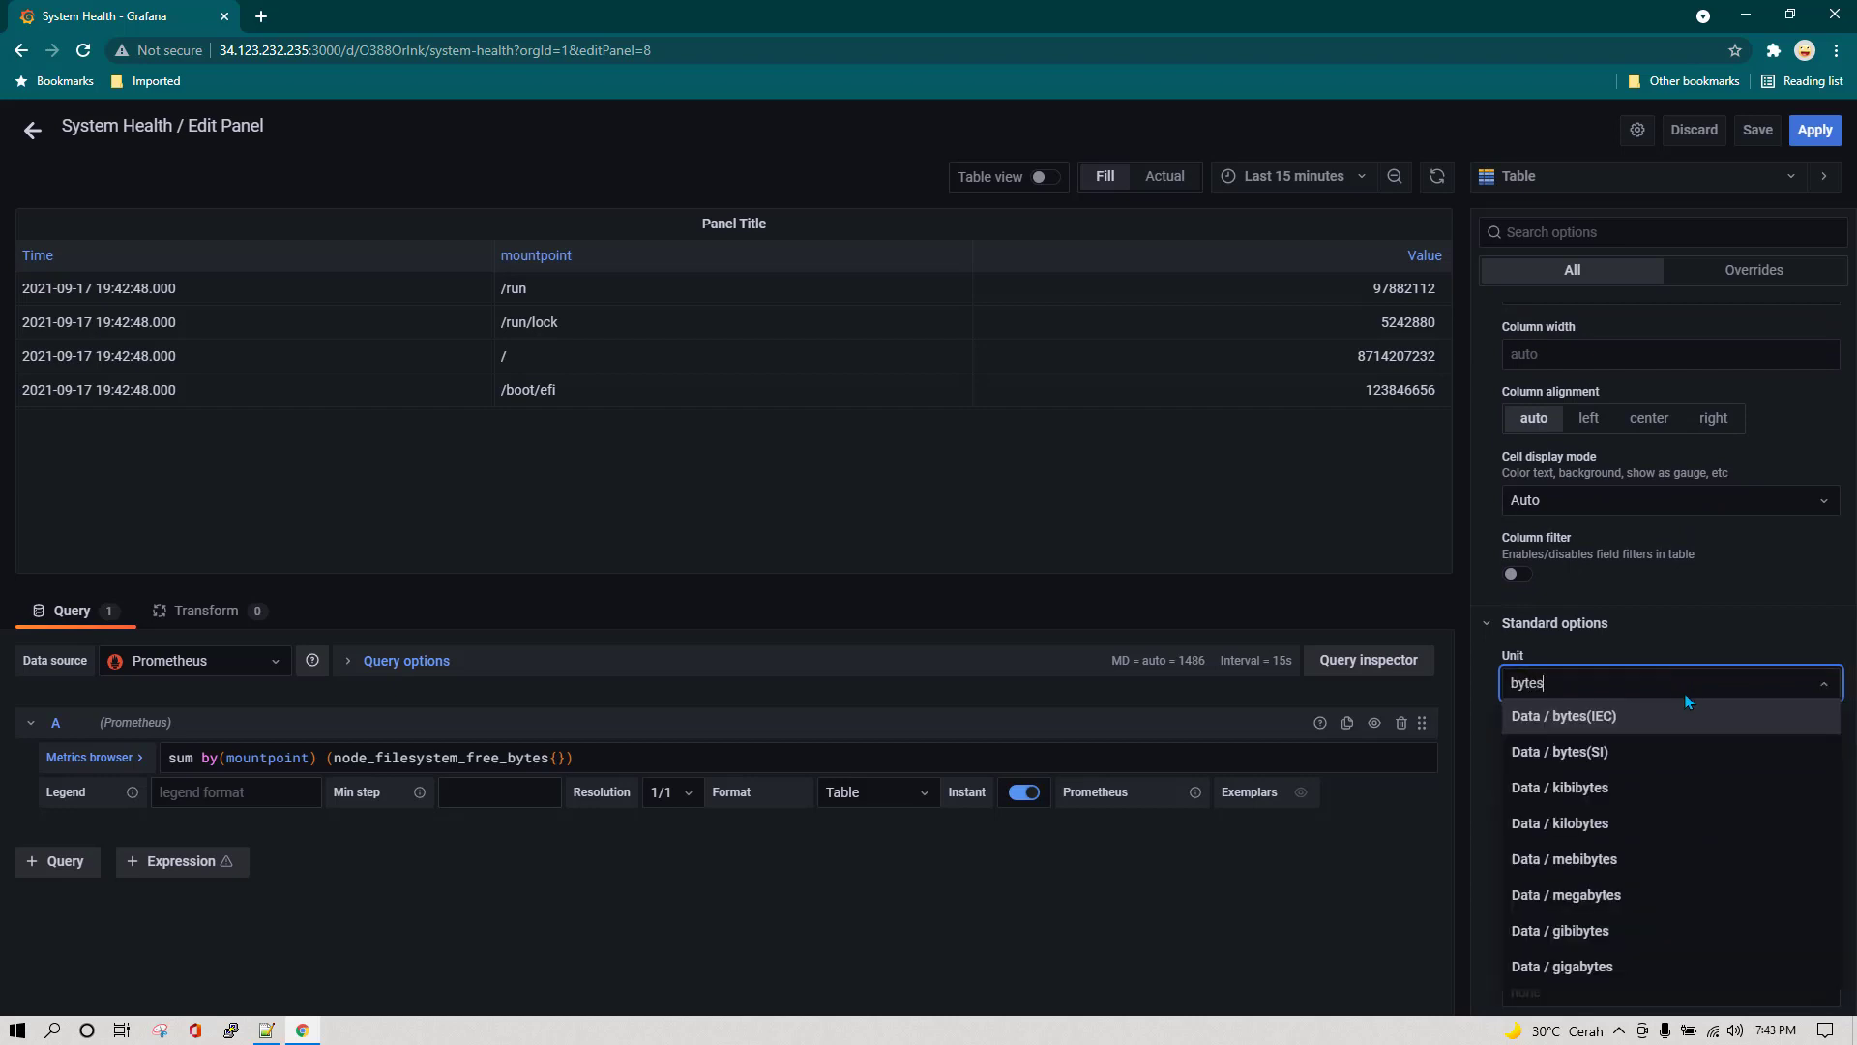
pyautogui.write('s')
pyautogui.click(1598, 753)
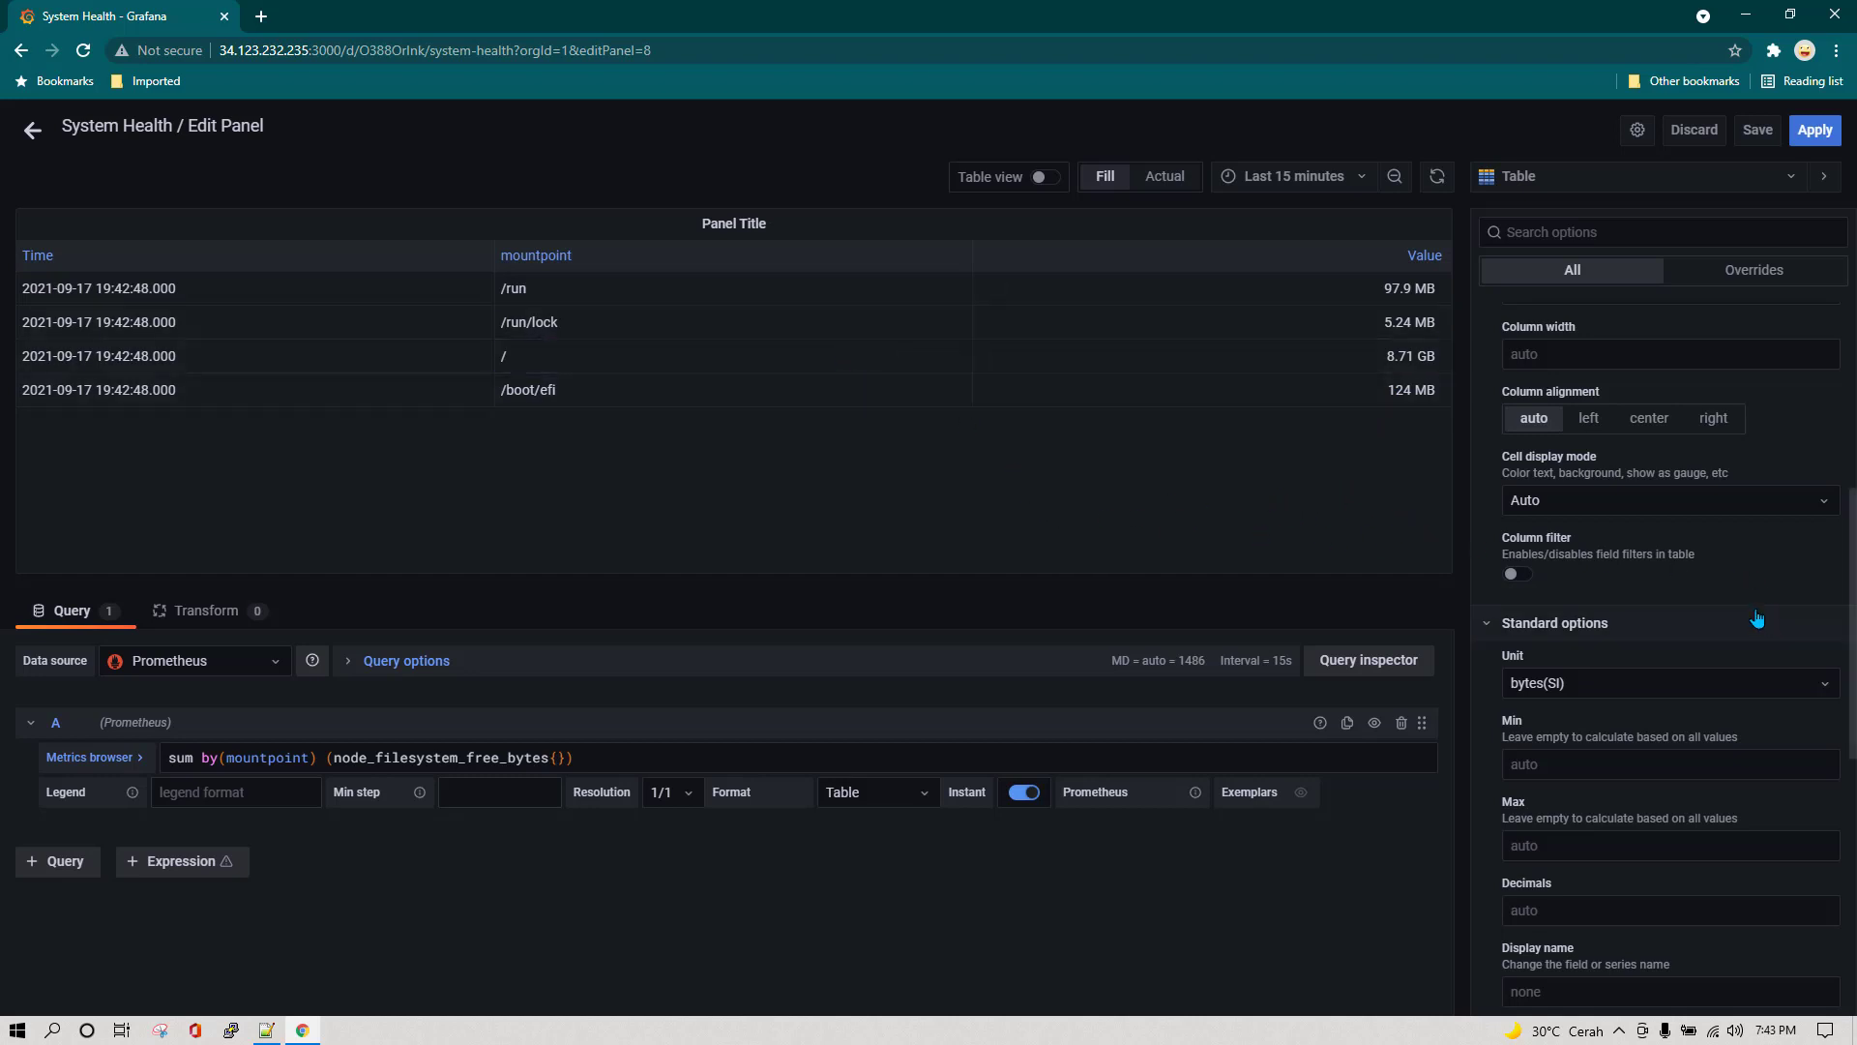
# Set the table's cell display mode to Color text.
pyautogui.scroll(-7, 1758, 619)
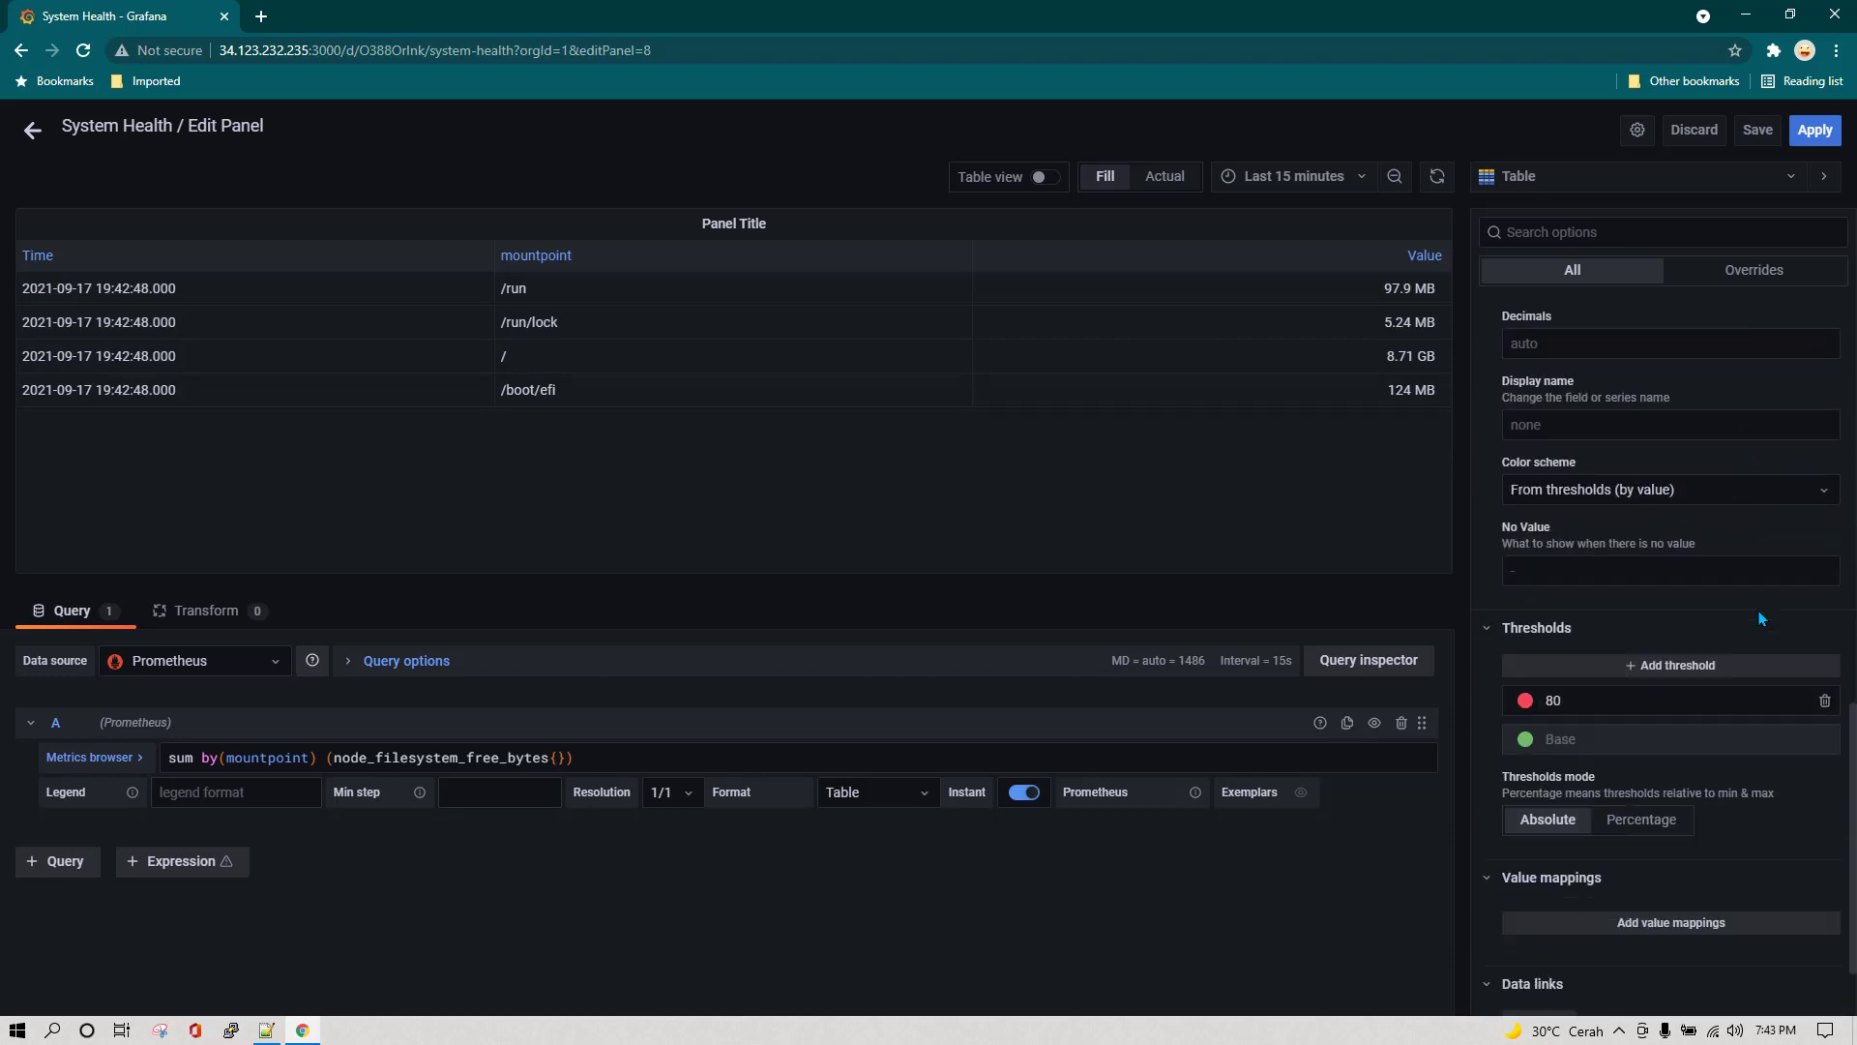
pyautogui.scroll(5, 1814, 711)
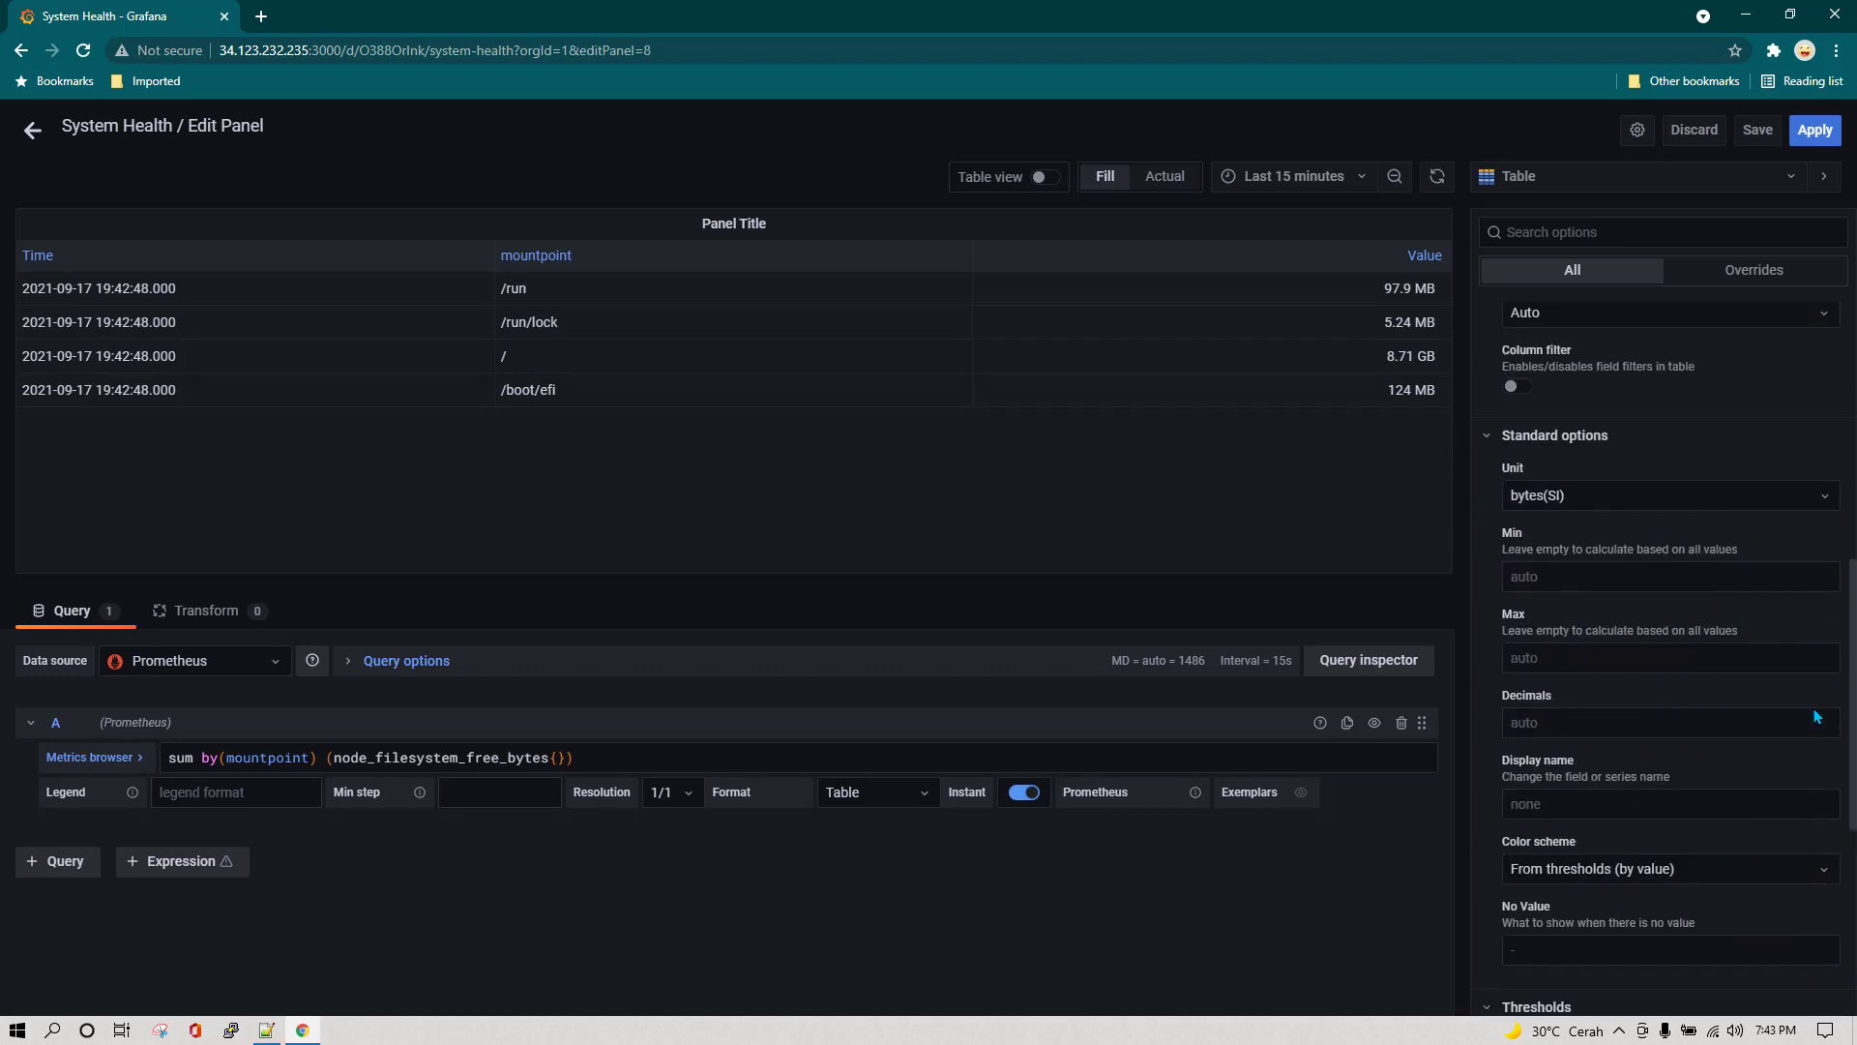
pyautogui.scroll(-5, 1813, 709)
pyautogui.scroll(8, 1814, 711)
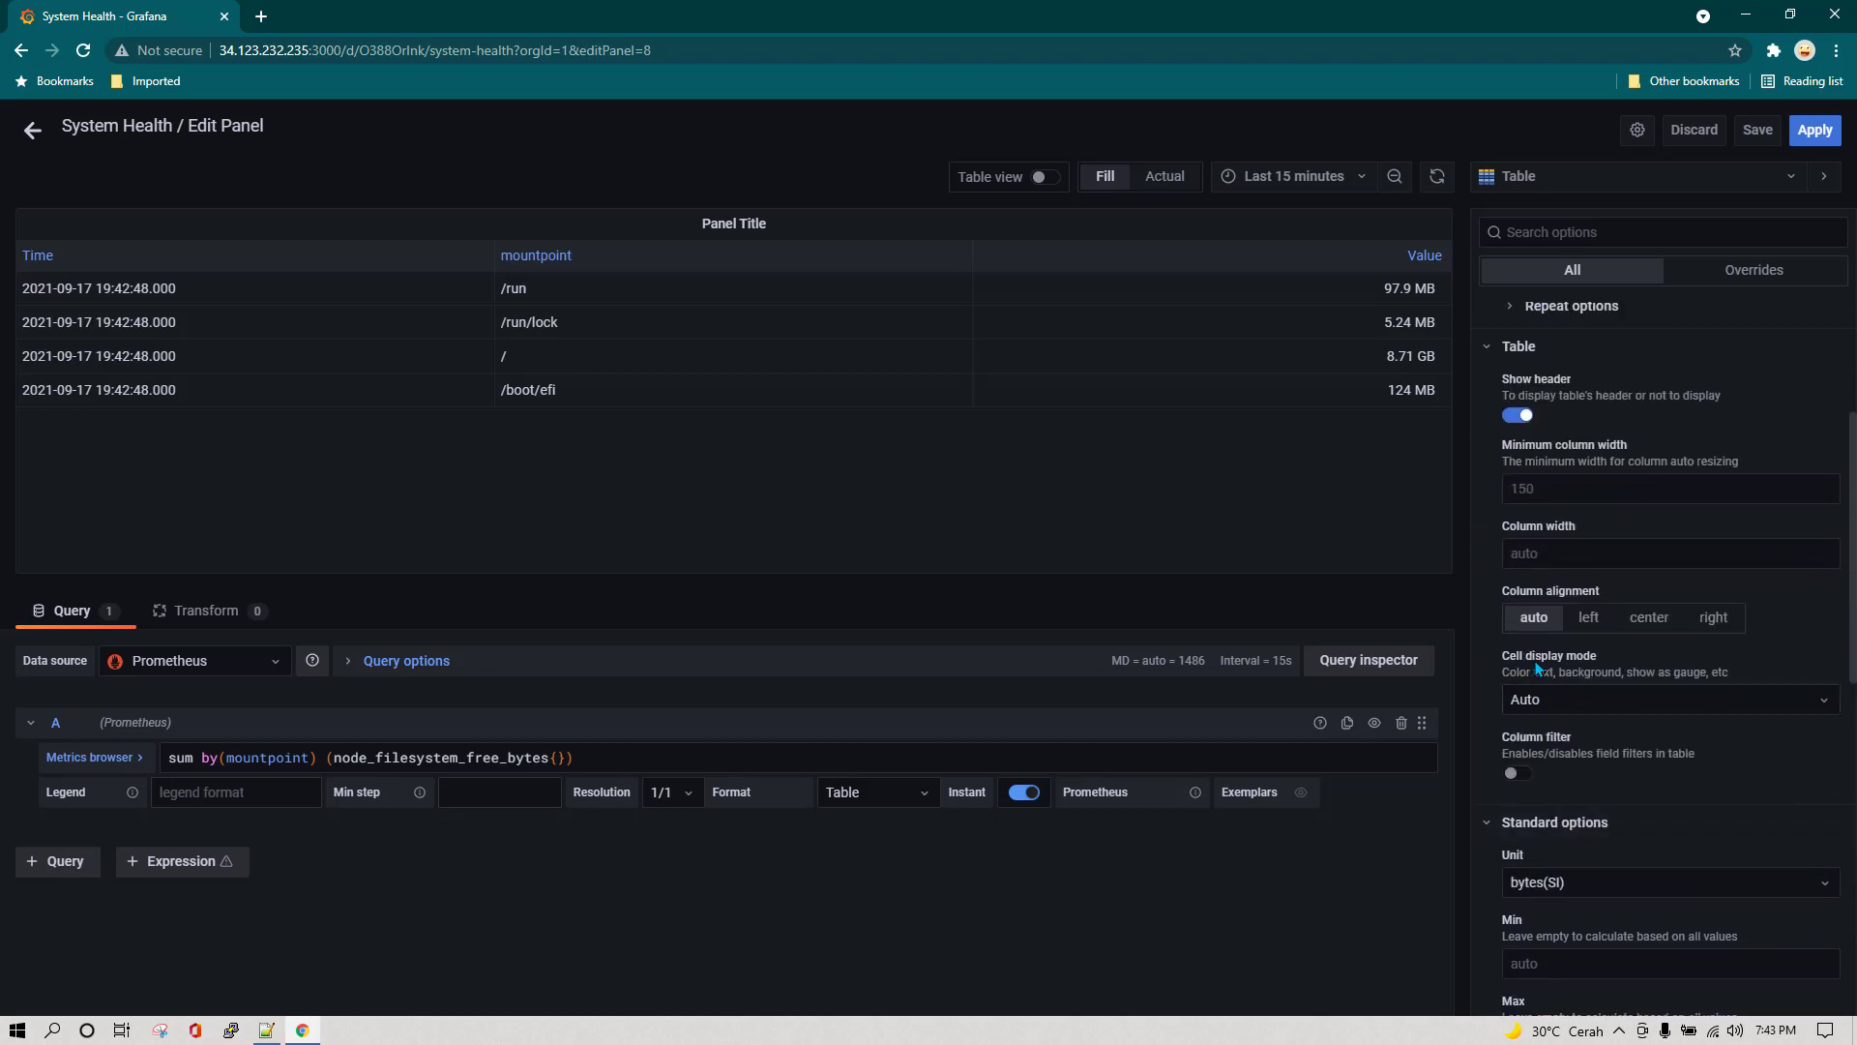
pyautogui.click(1822, 699)
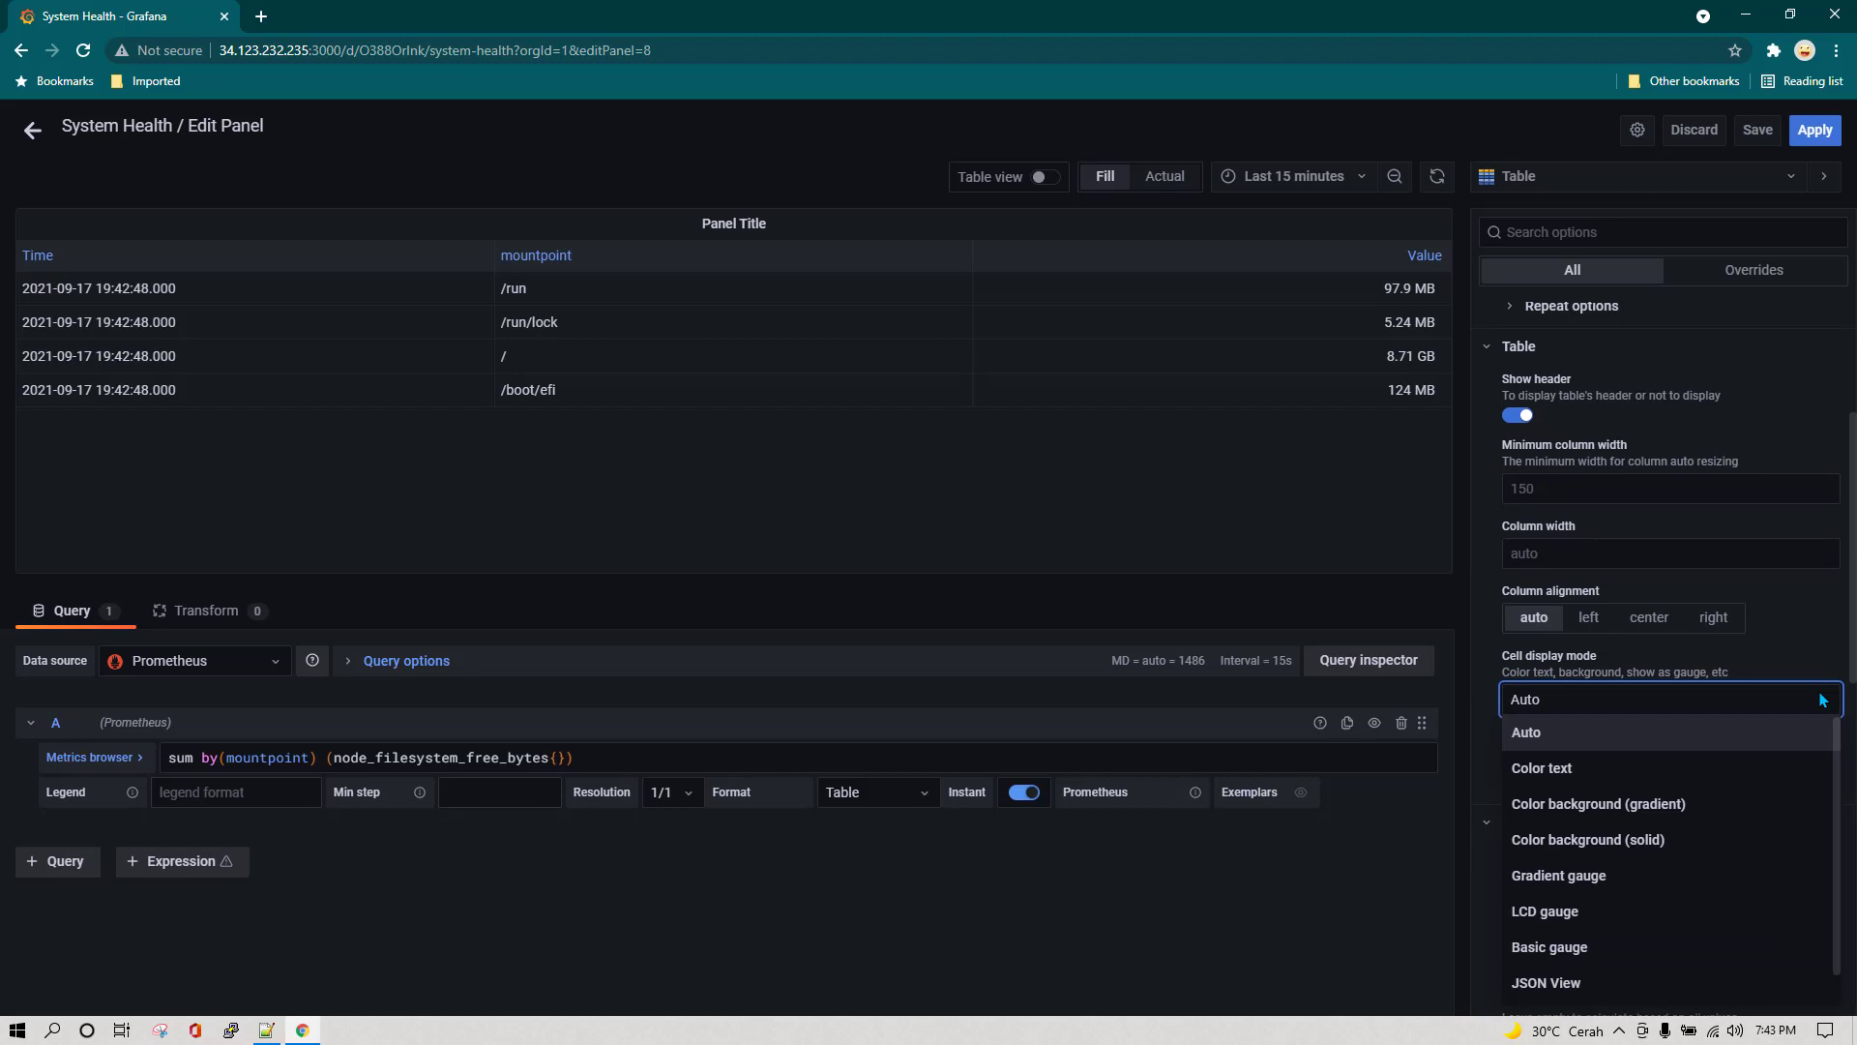
pyautogui.click(1744, 769)
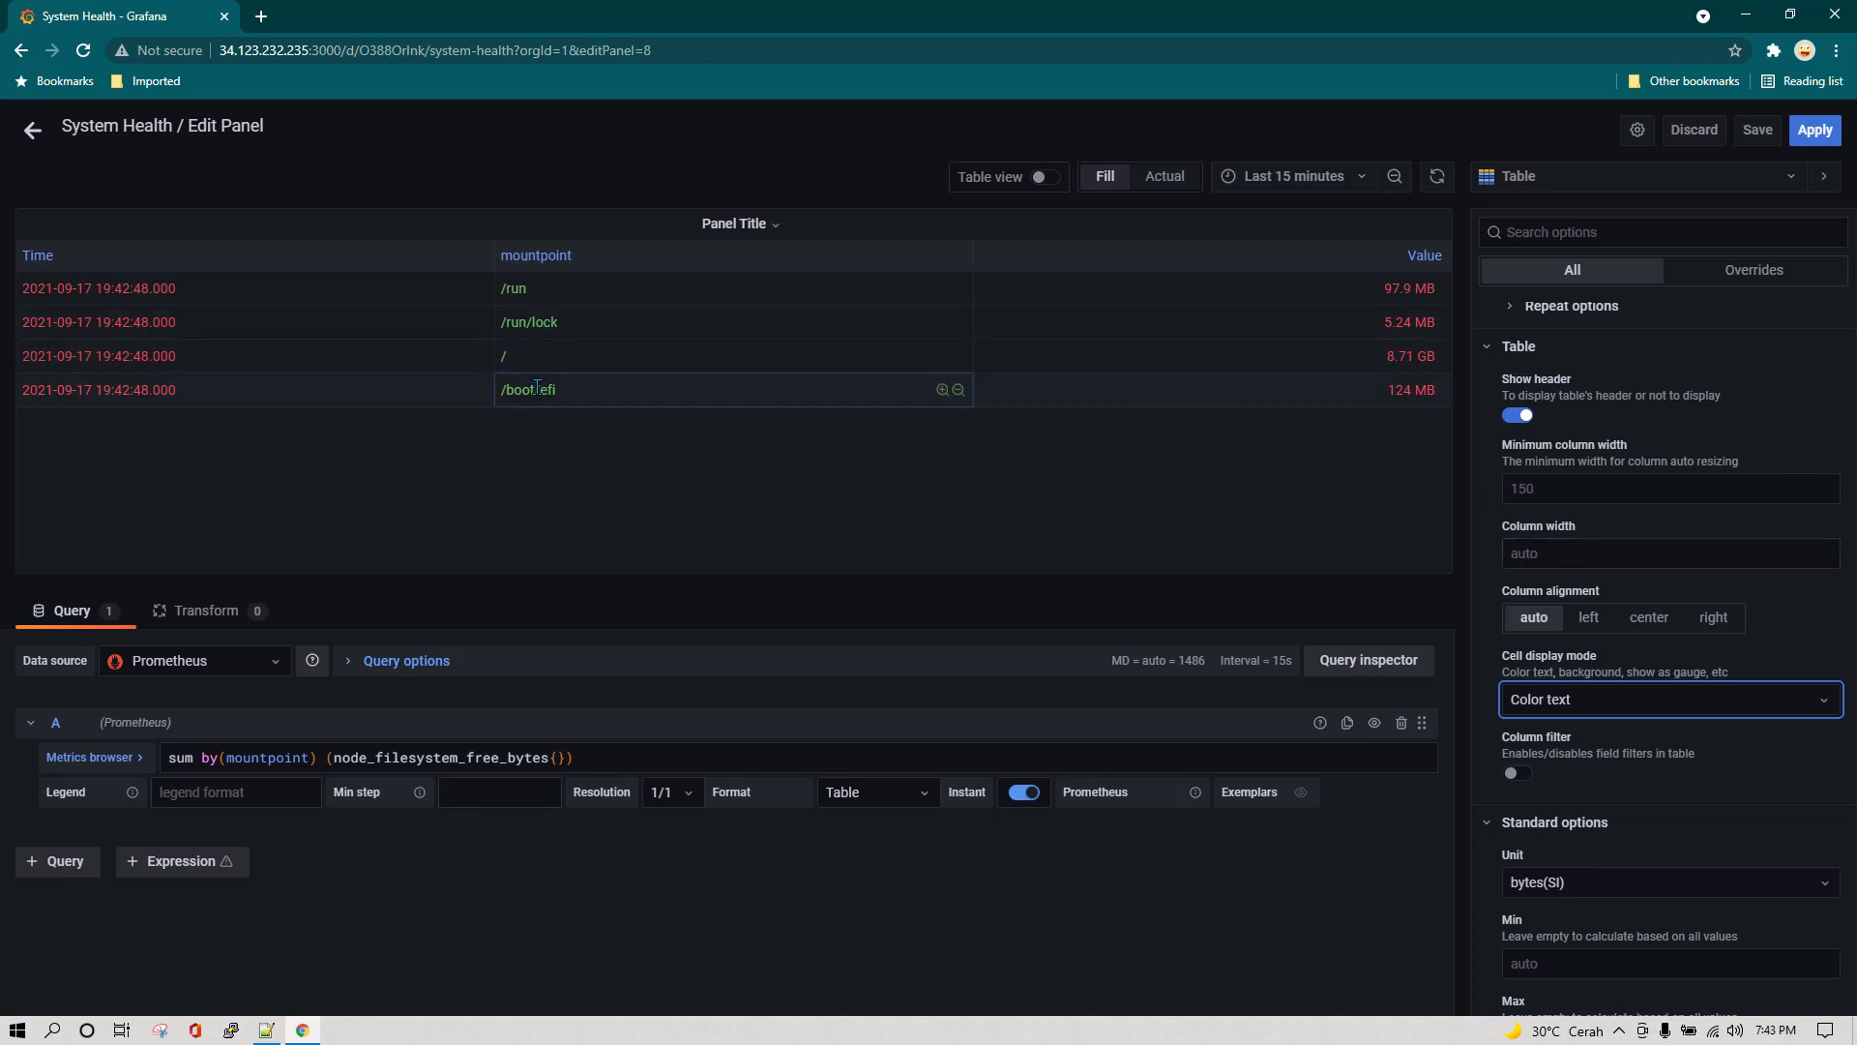
# Delete the red threshold at 80, keeping only the green base threshold.
pyautogui.scroll(-4, 1702, 628)
pyautogui.scroll(6, 1703, 639)
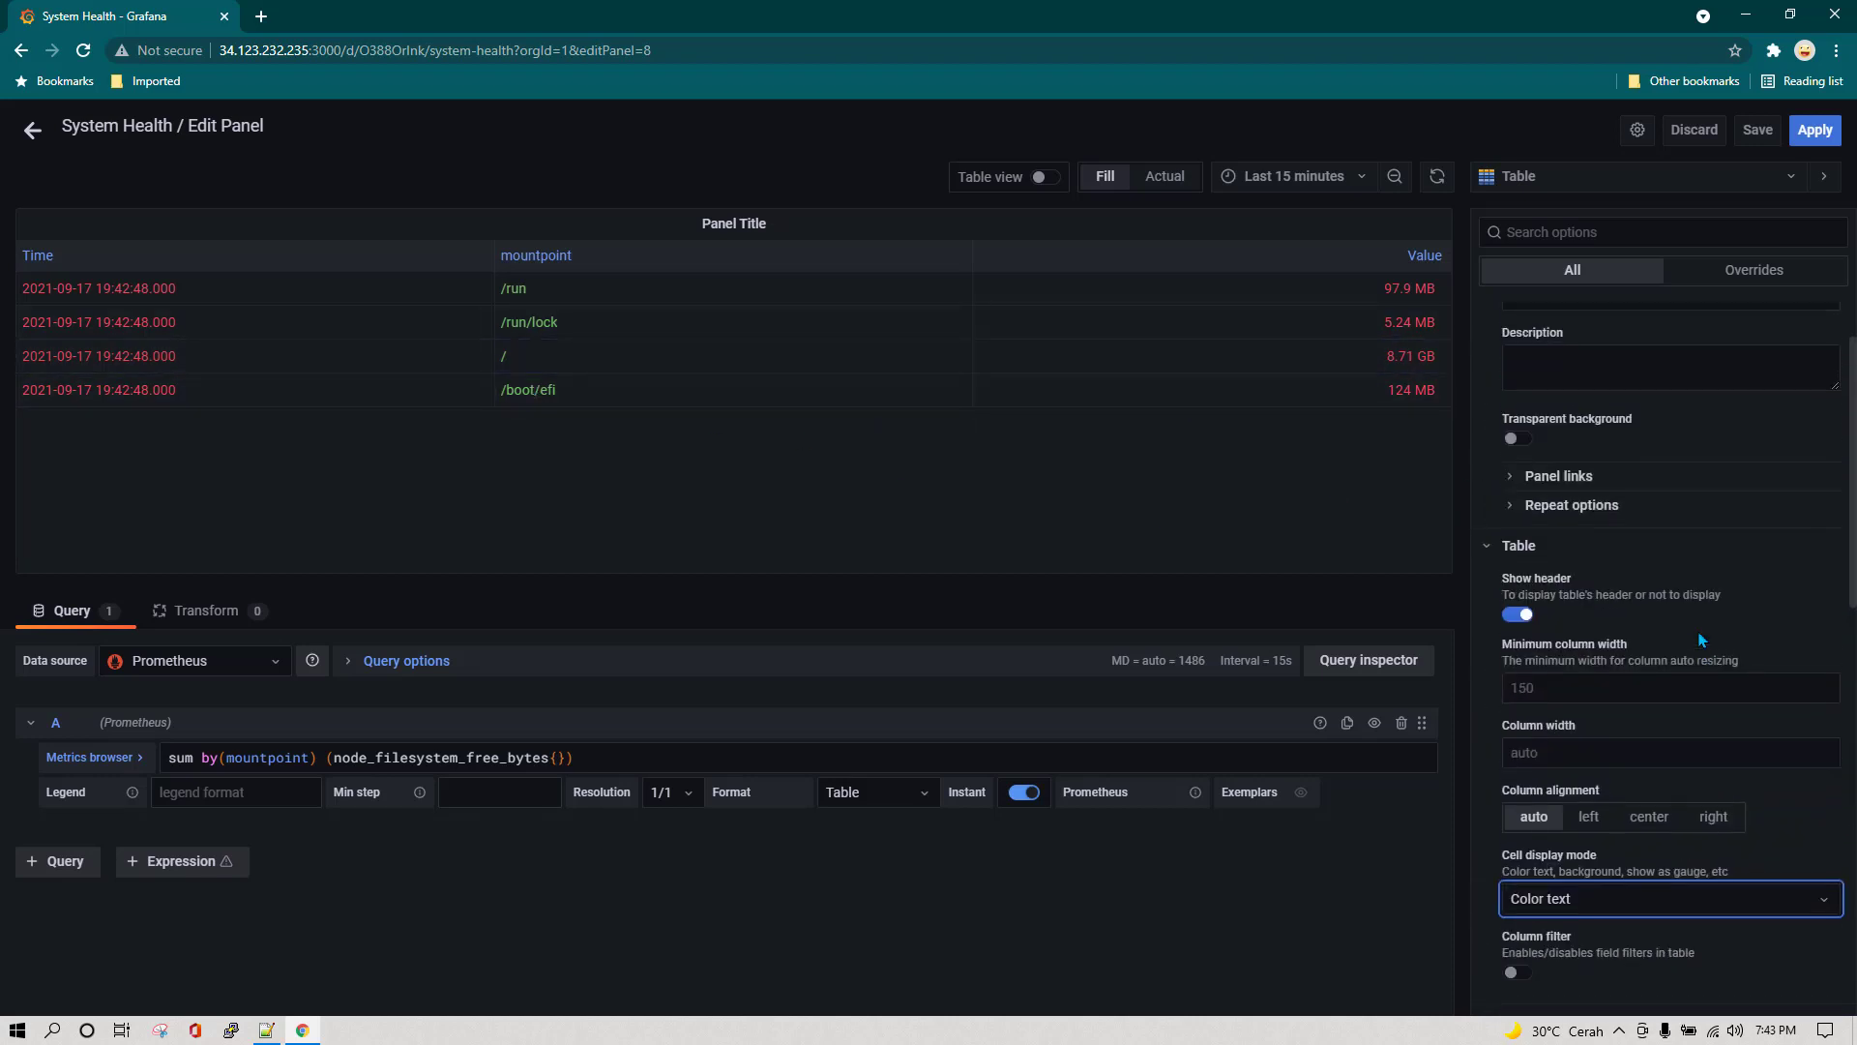
pyautogui.scroll(-9, 1703, 638)
pyautogui.scroll(-1, 1702, 638)
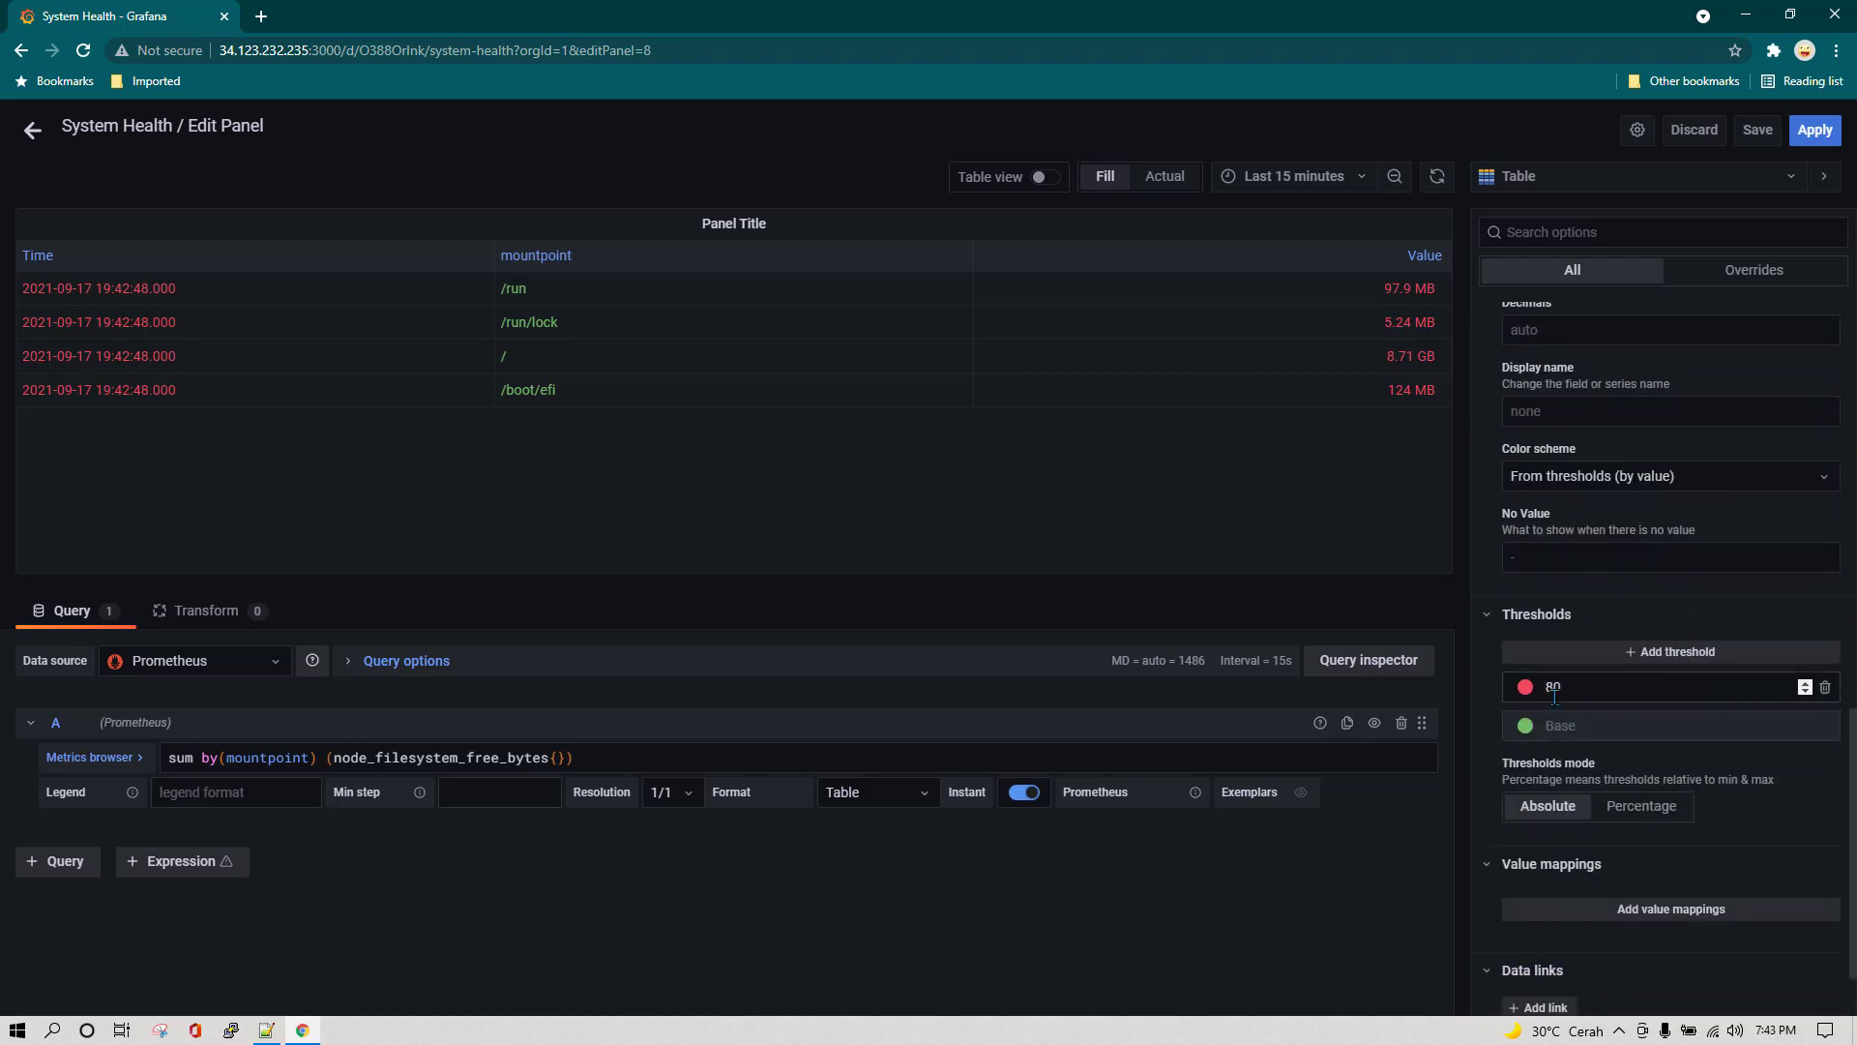
pyautogui.click(1822, 689)
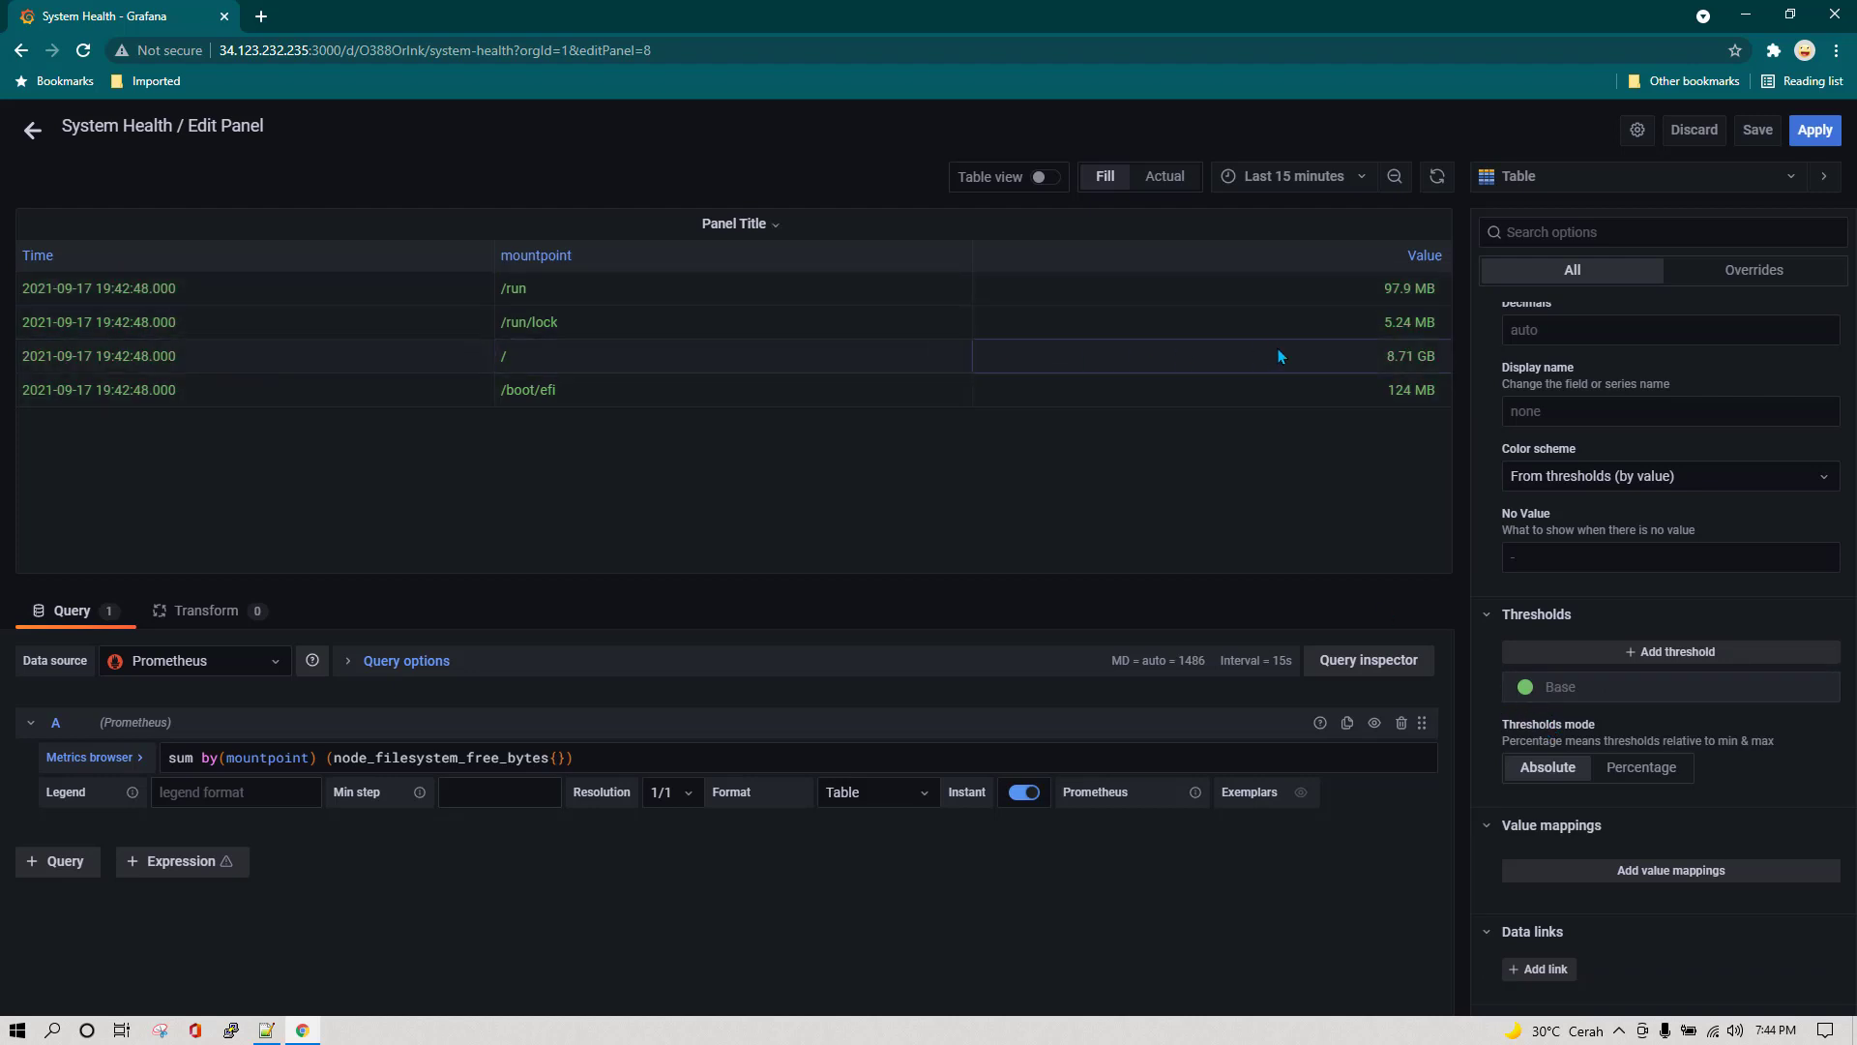
# Try the Color background (gradient), Color background (solid) and Gradient gauge cell display modes on the whole table.
pyautogui.scroll(5, 1646, 682)
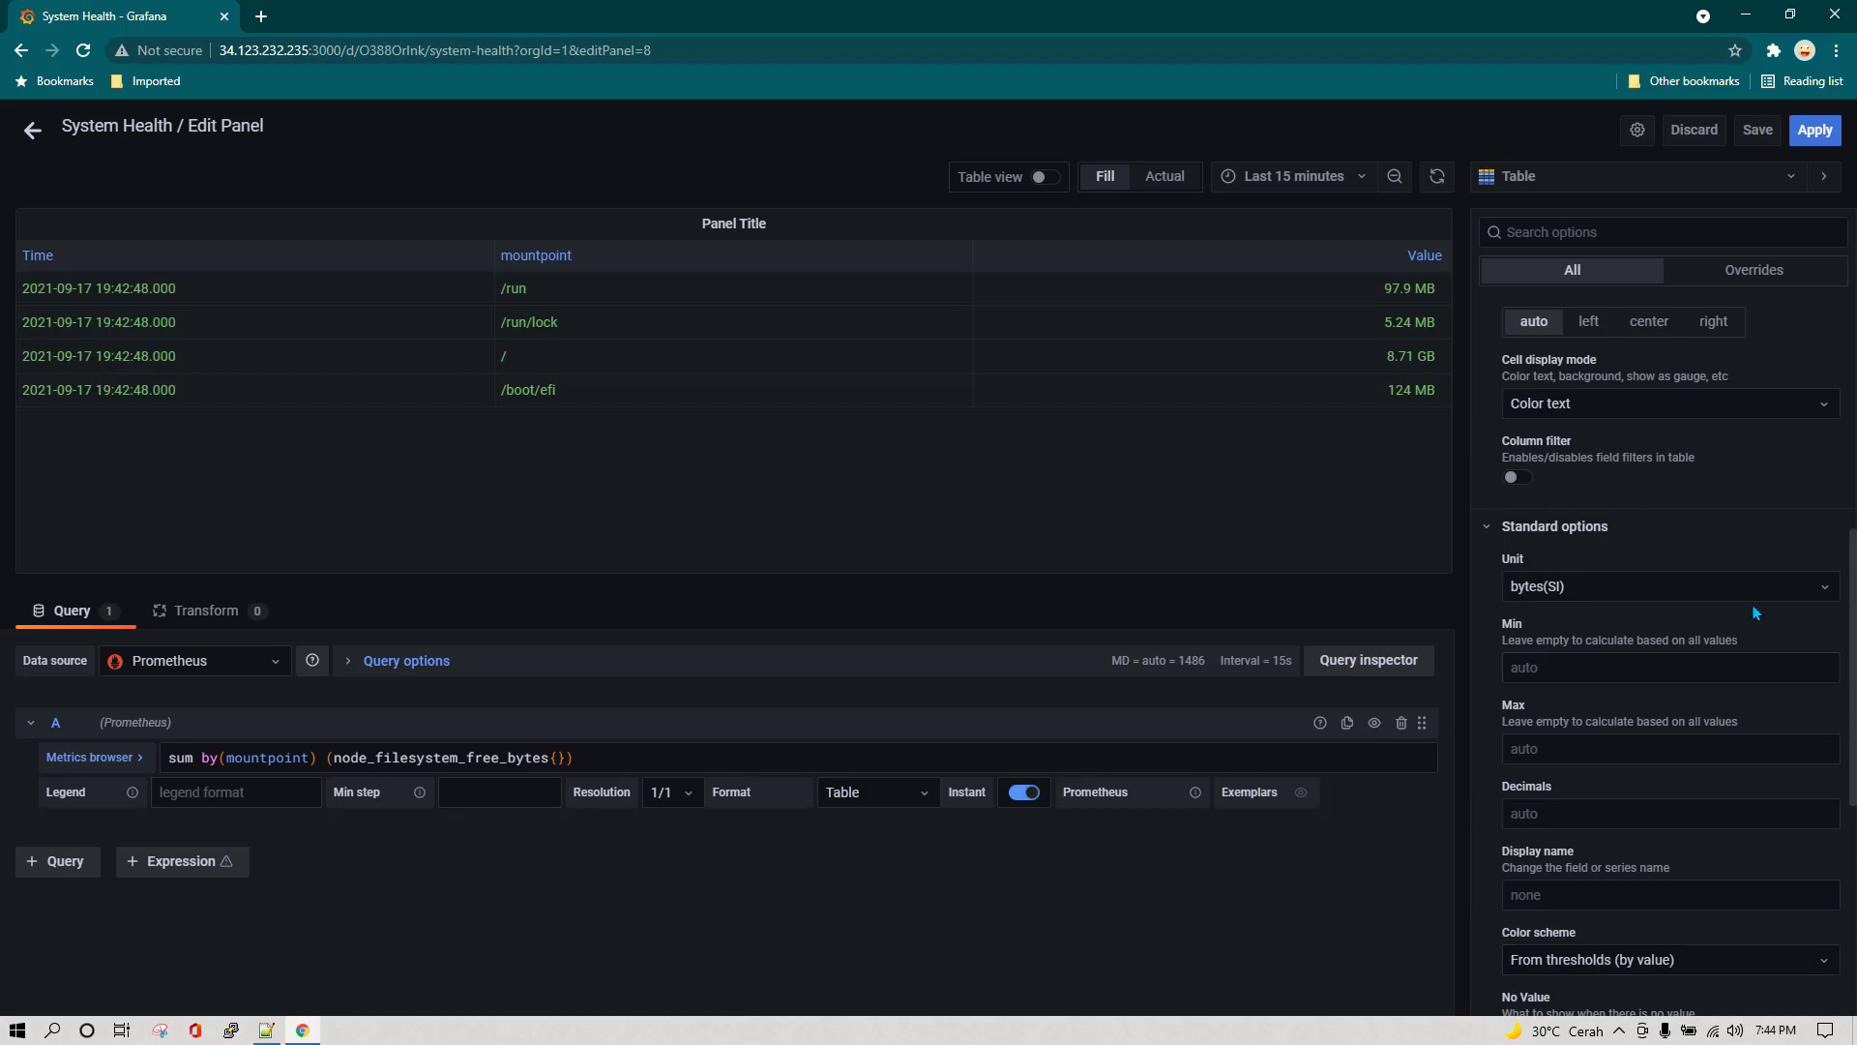
pyautogui.scroll(2, 1757, 610)
pyautogui.click(1753, 599)
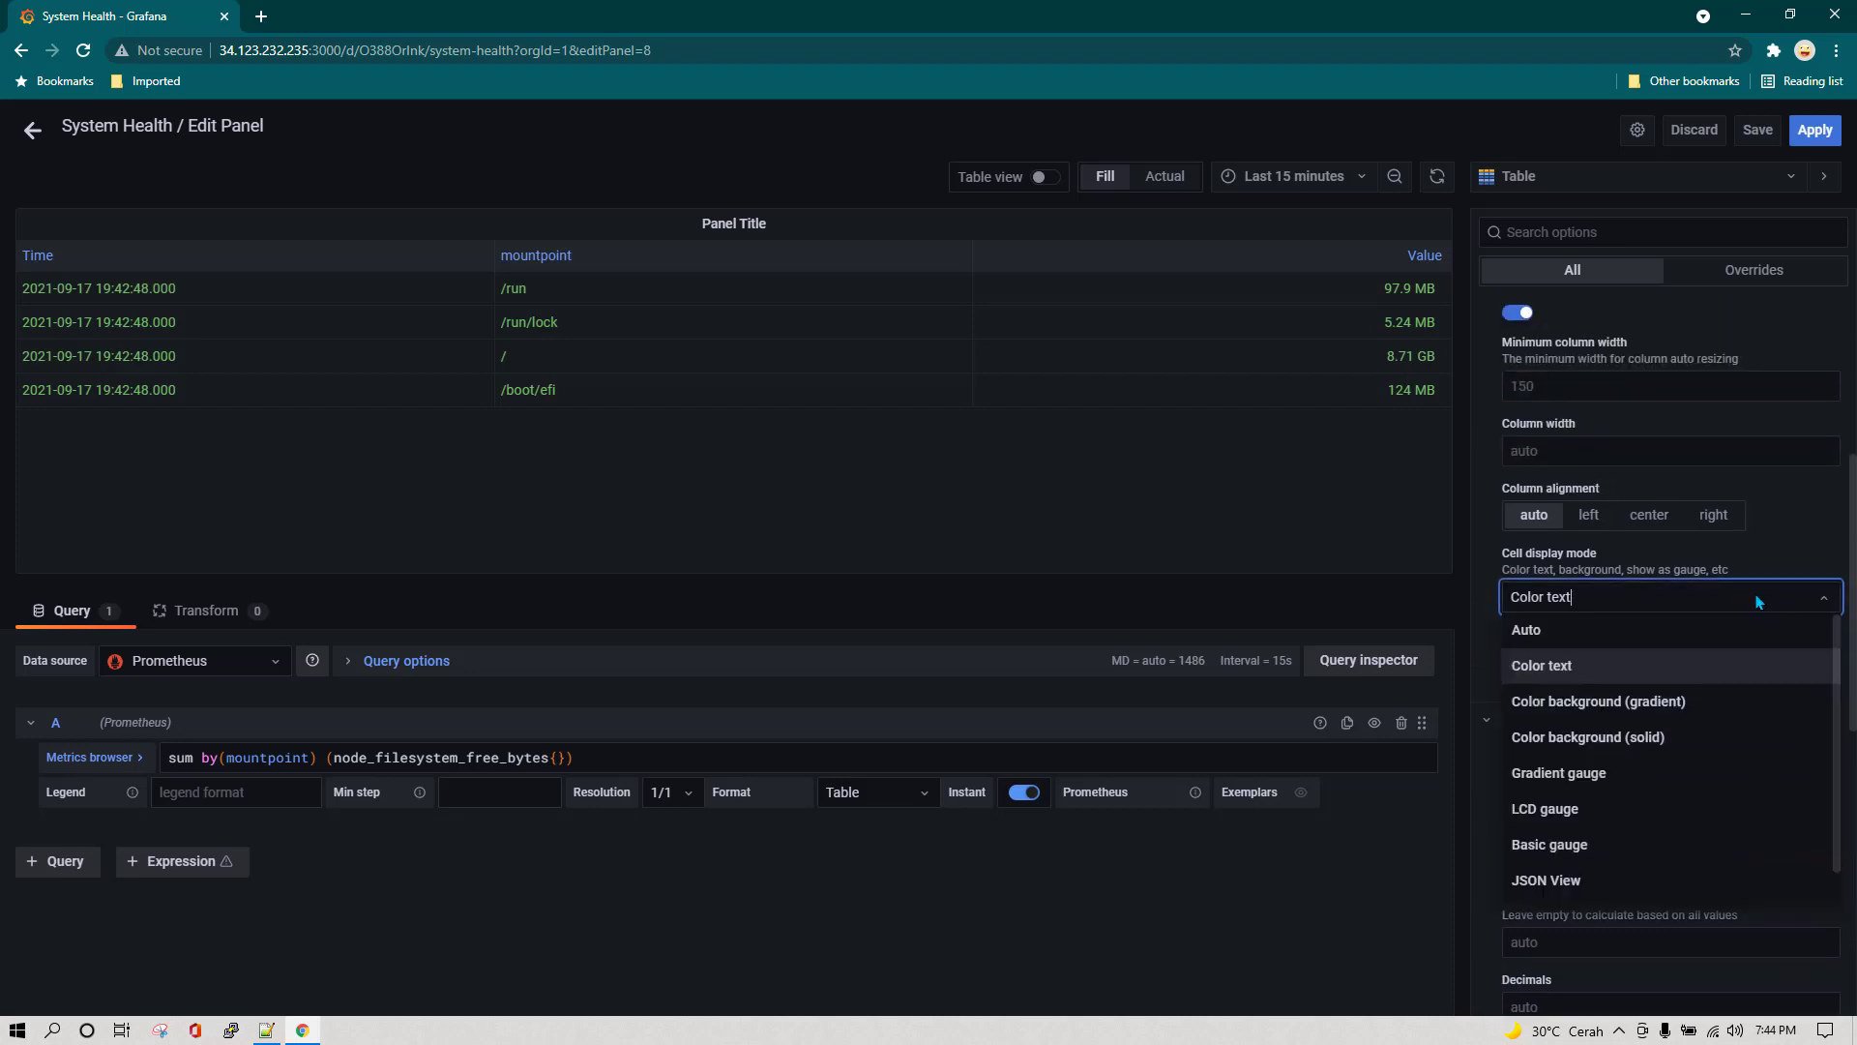
pyautogui.click(1704, 712)
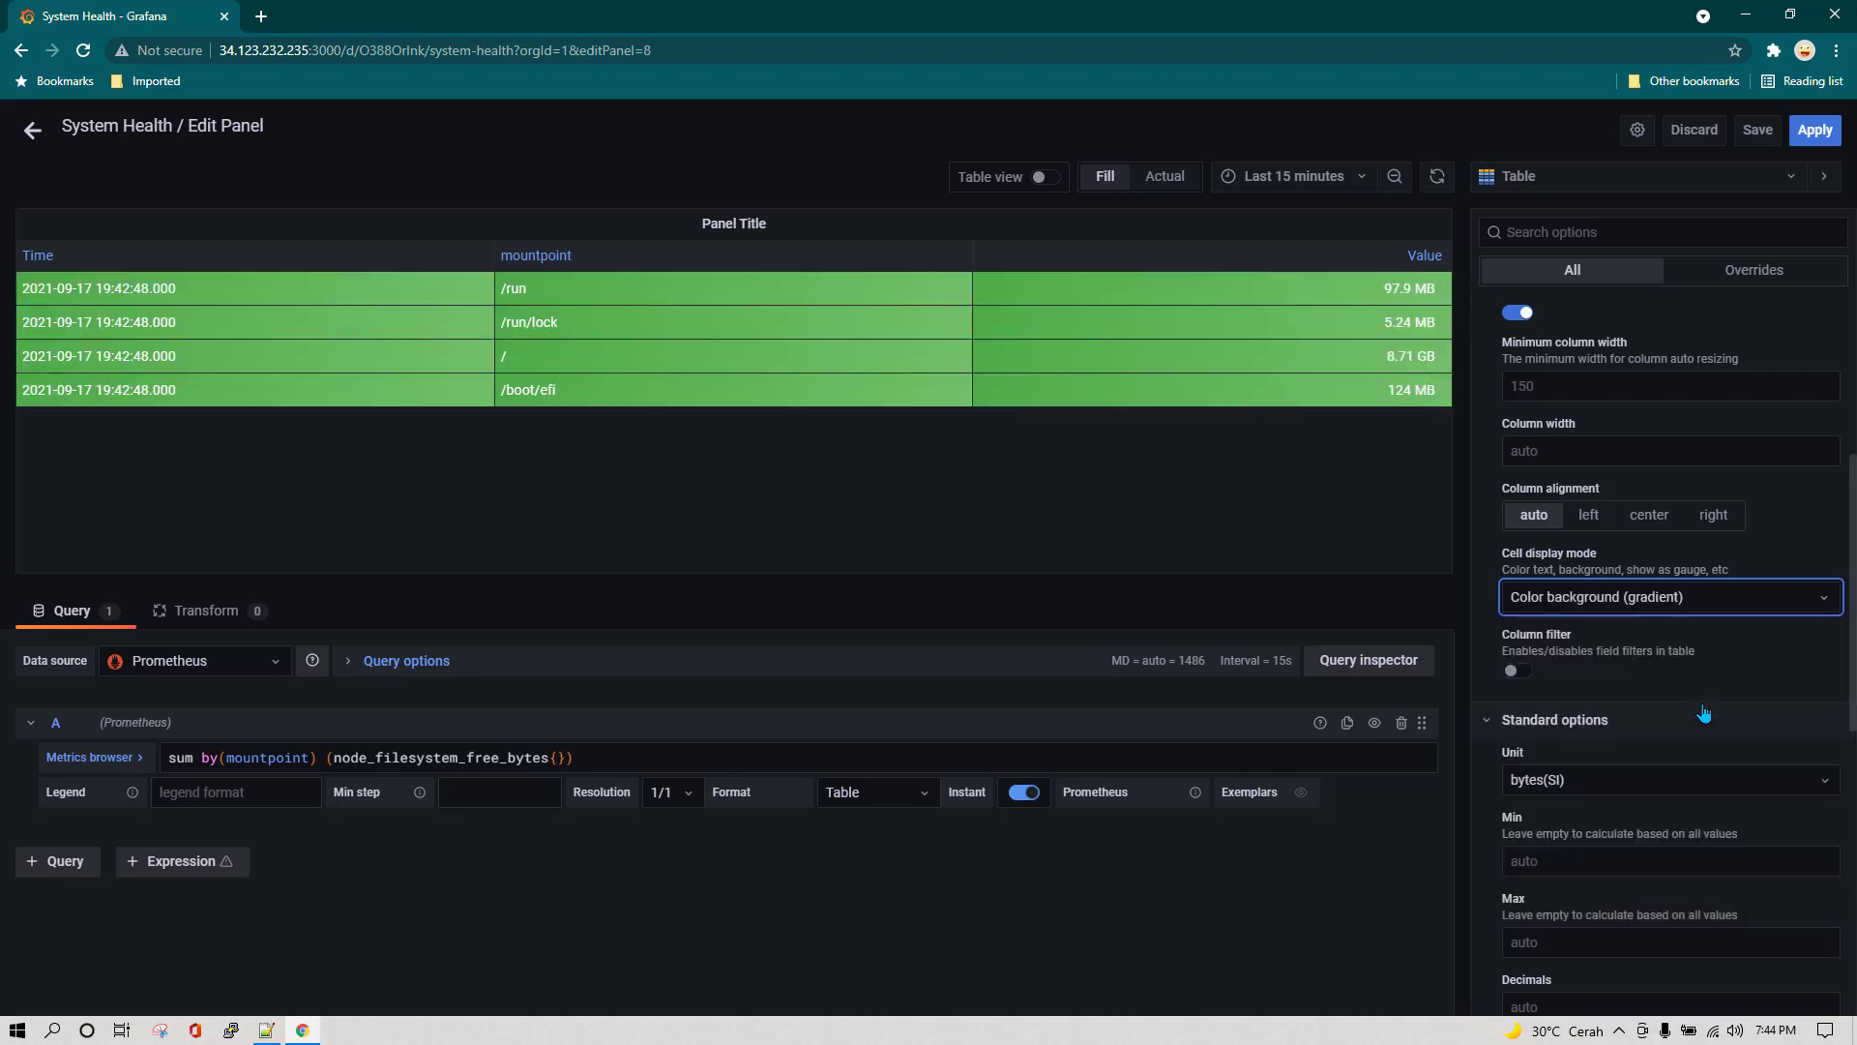
pyautogui.click(1785, 616)
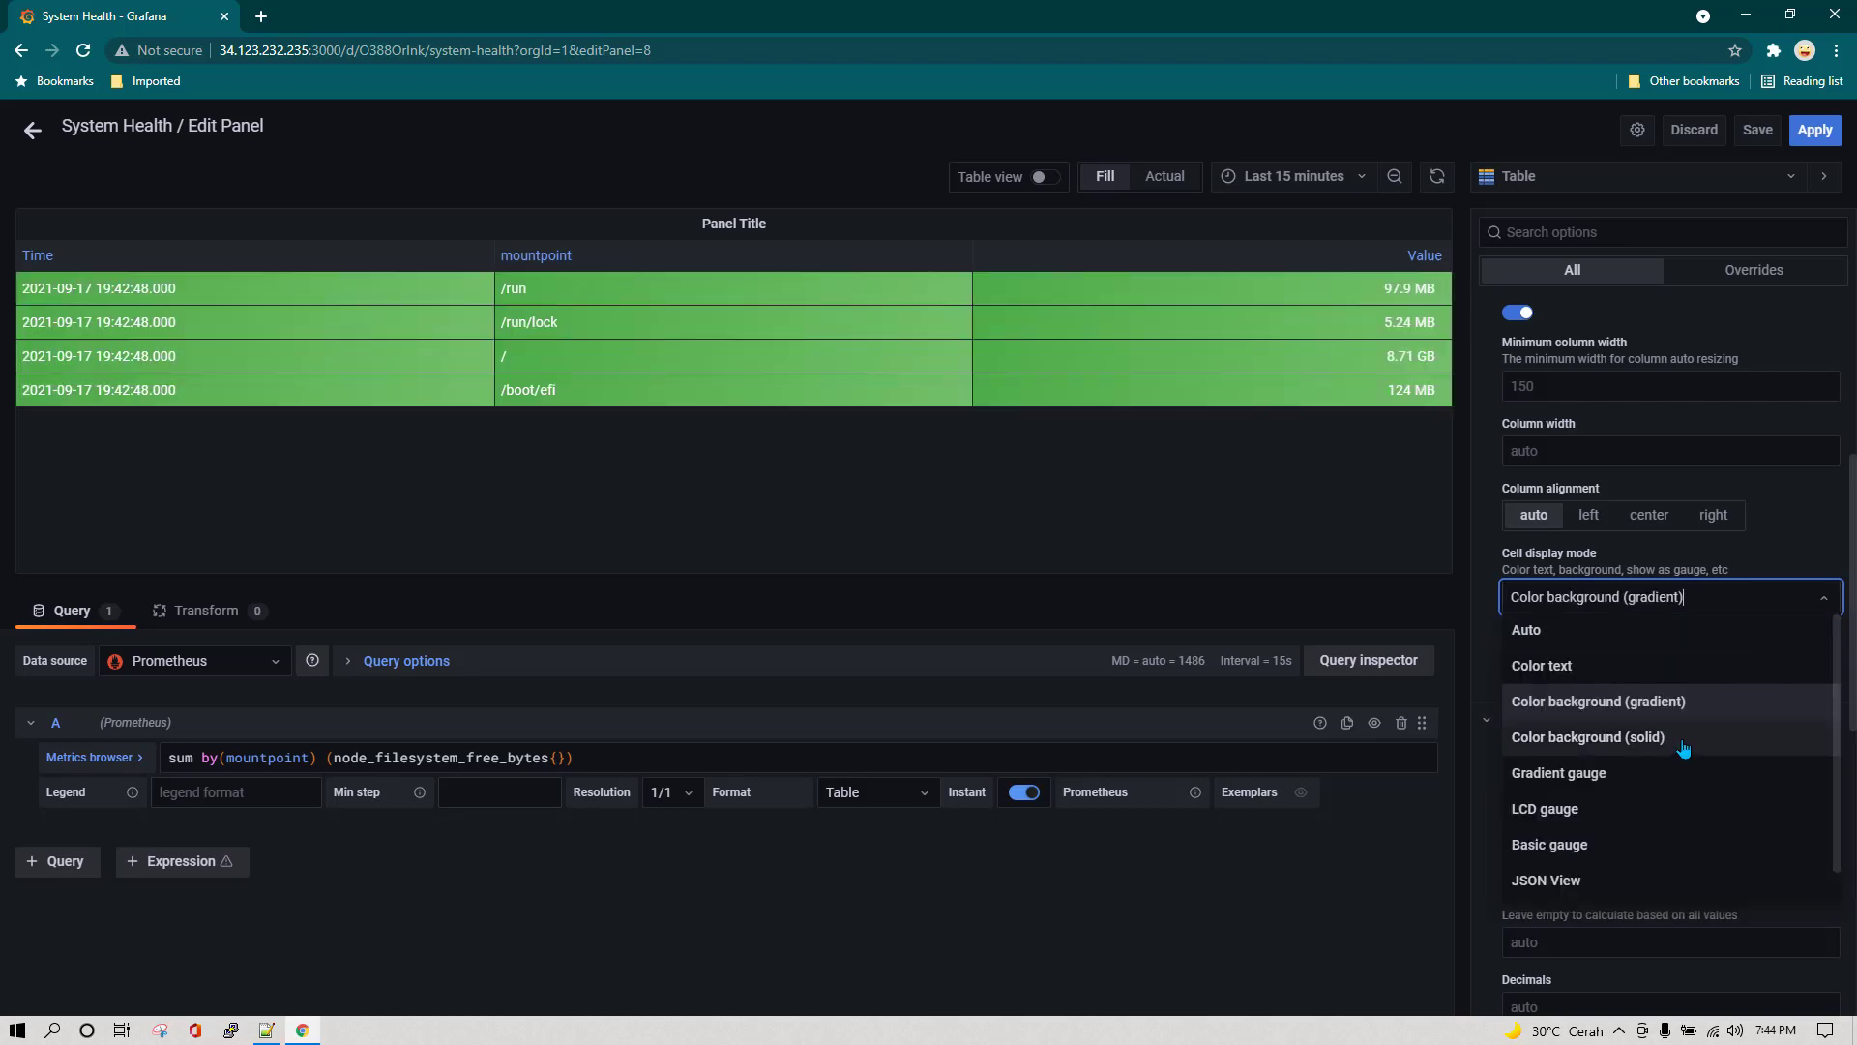
pyautogui.click(1685, 738)
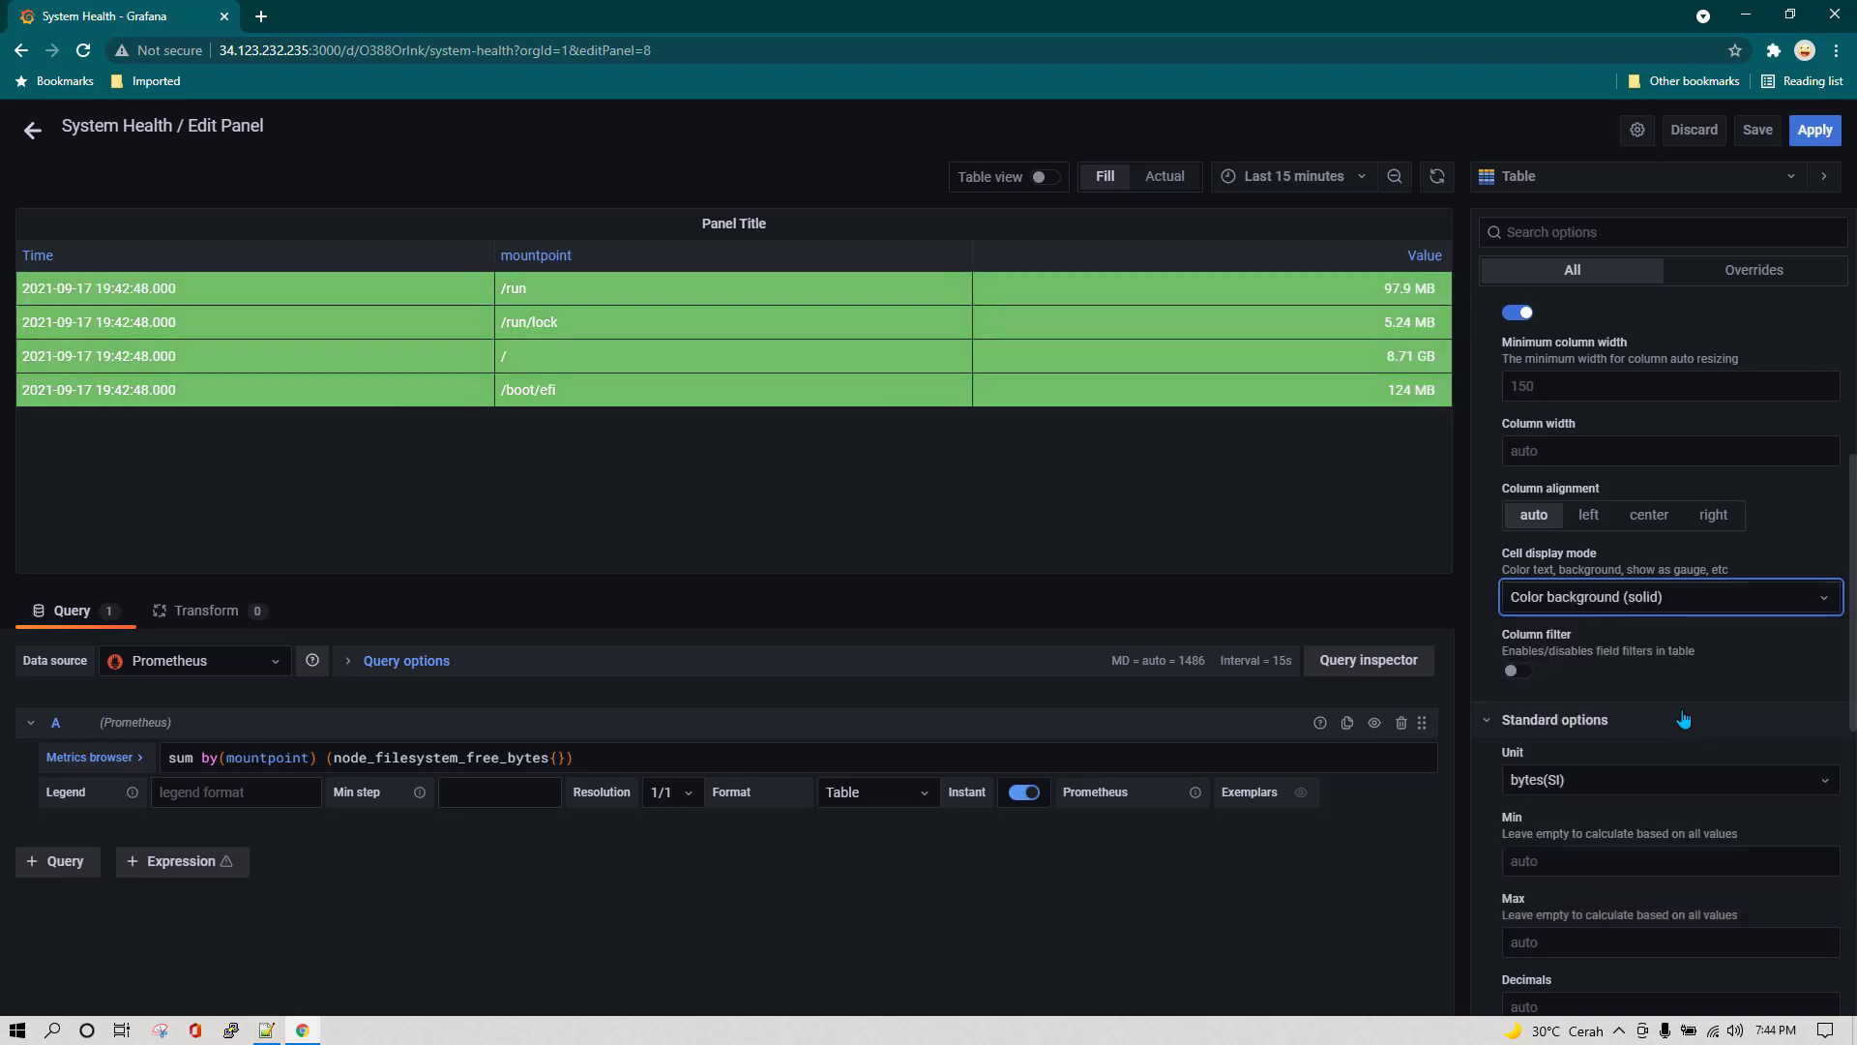
pyautogui.click(1783, 605)
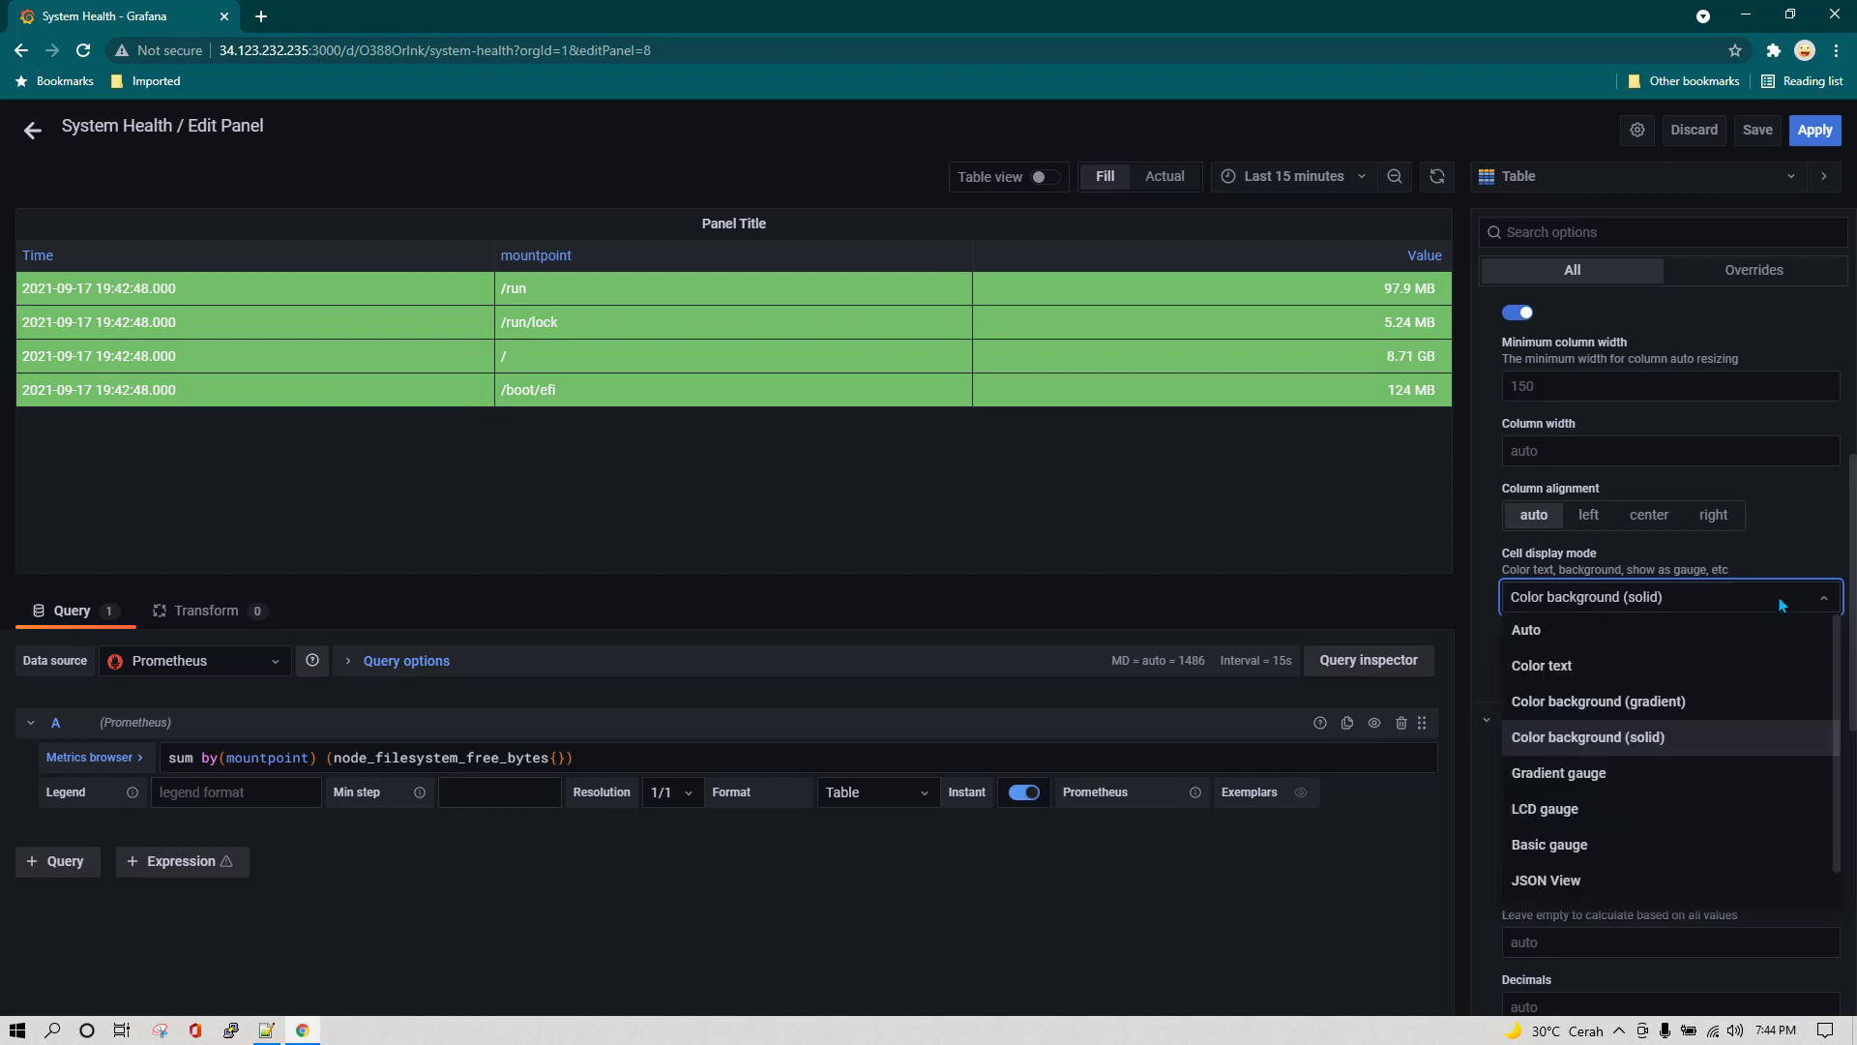
pyautogui.click(1649, 776)
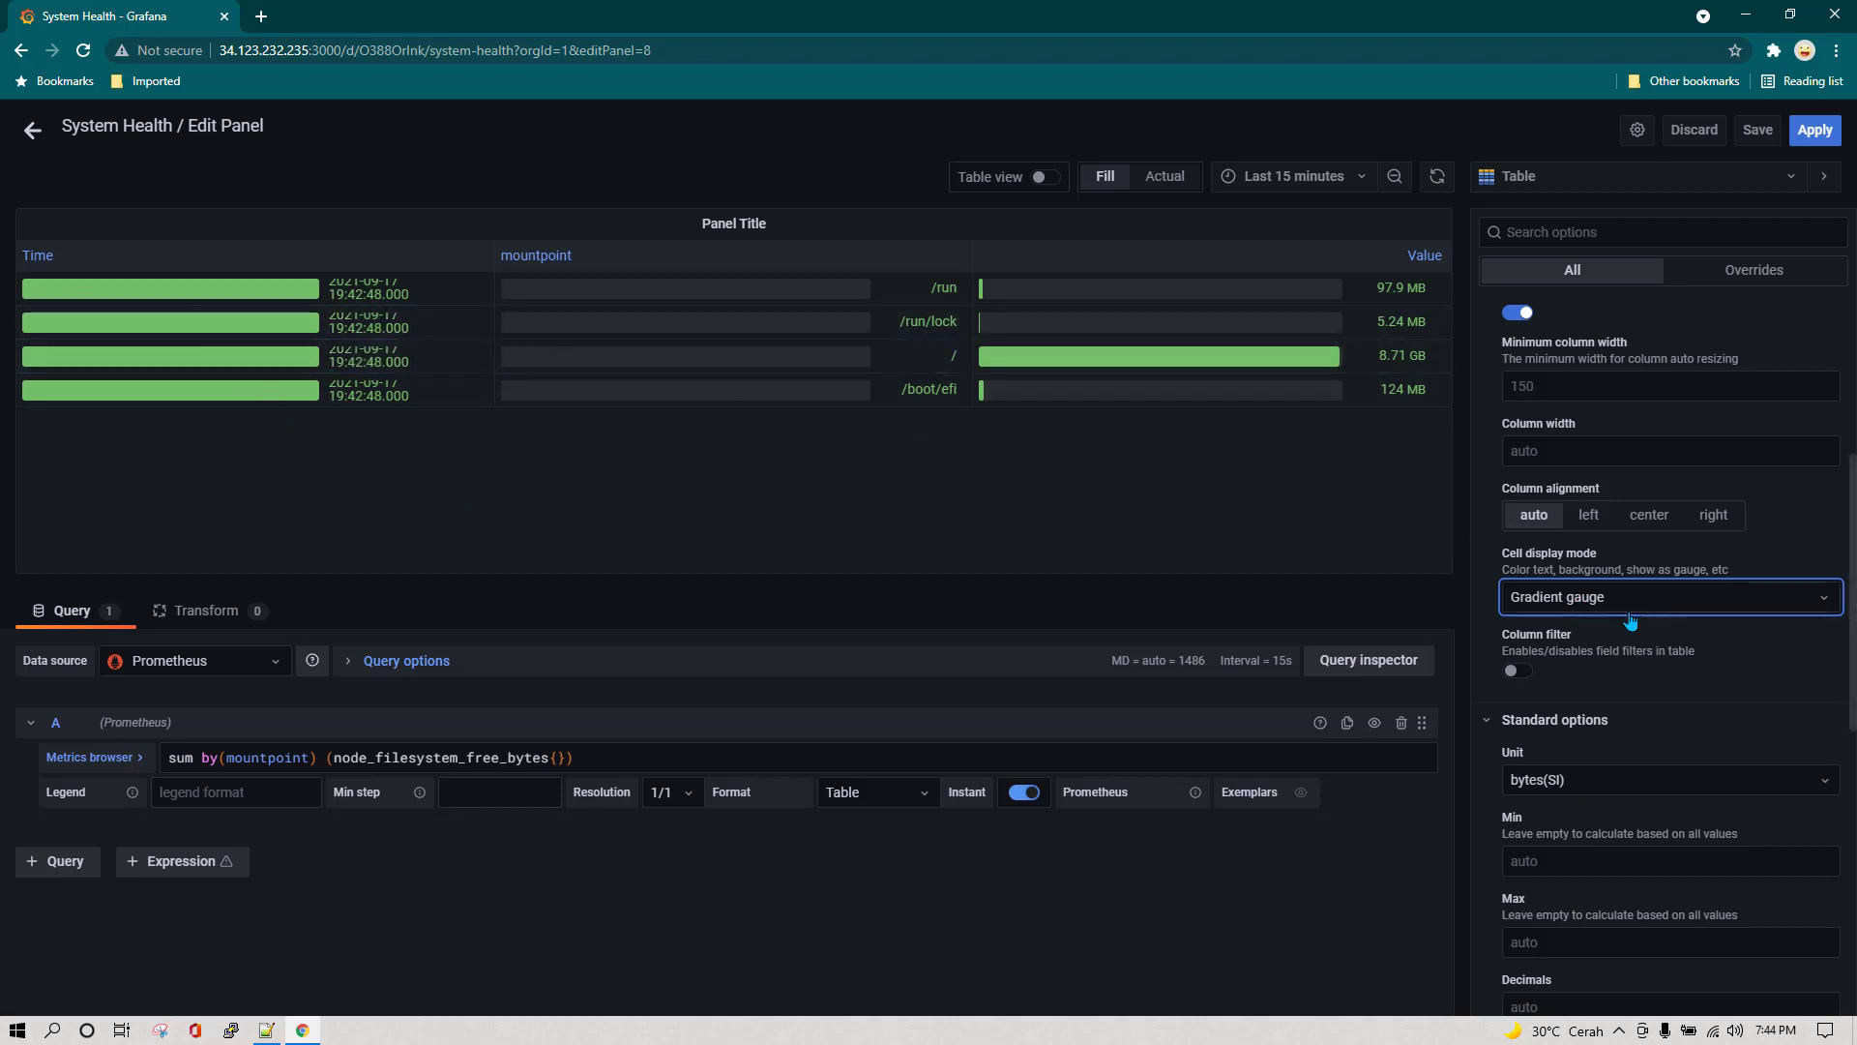
# Toggle the table's column filter on and off again, and set its cell display mode to Auto.
pyautogui.click(1517, 672)
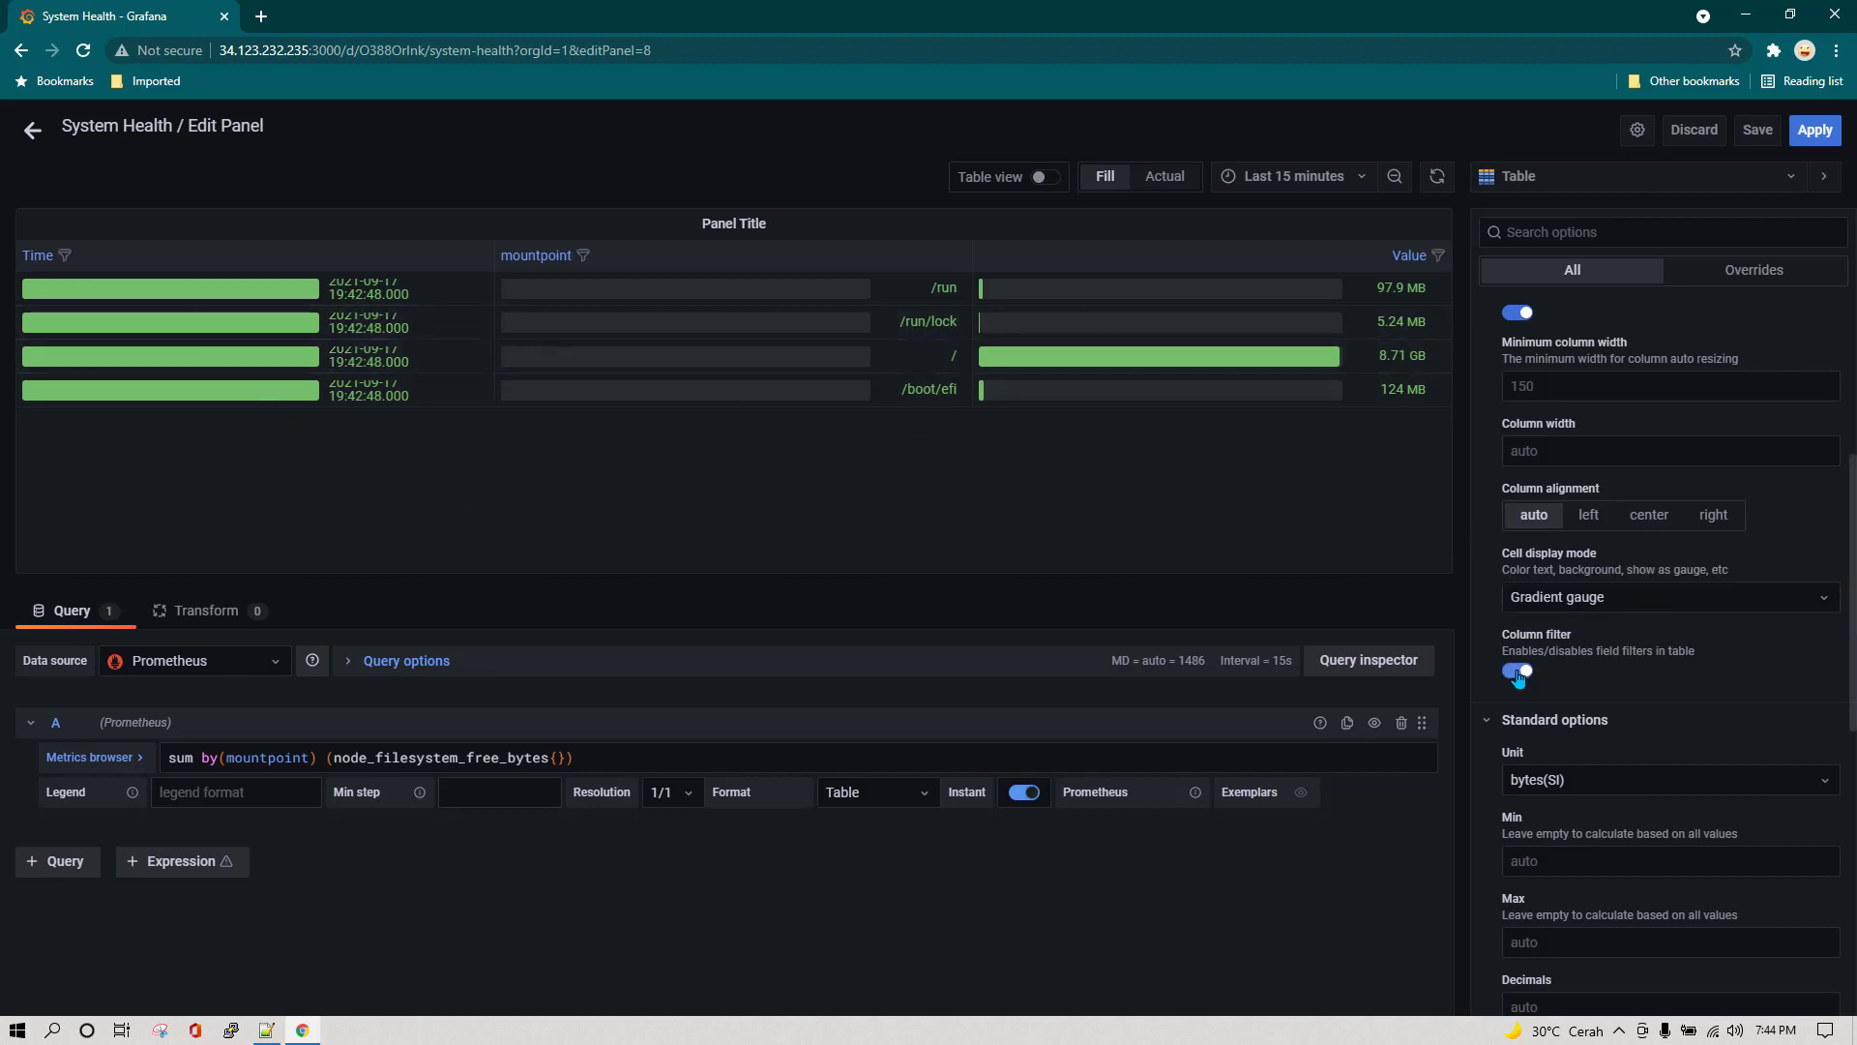
pyautogui.click(1517, 672)
pyautogui.click(1662, 607)
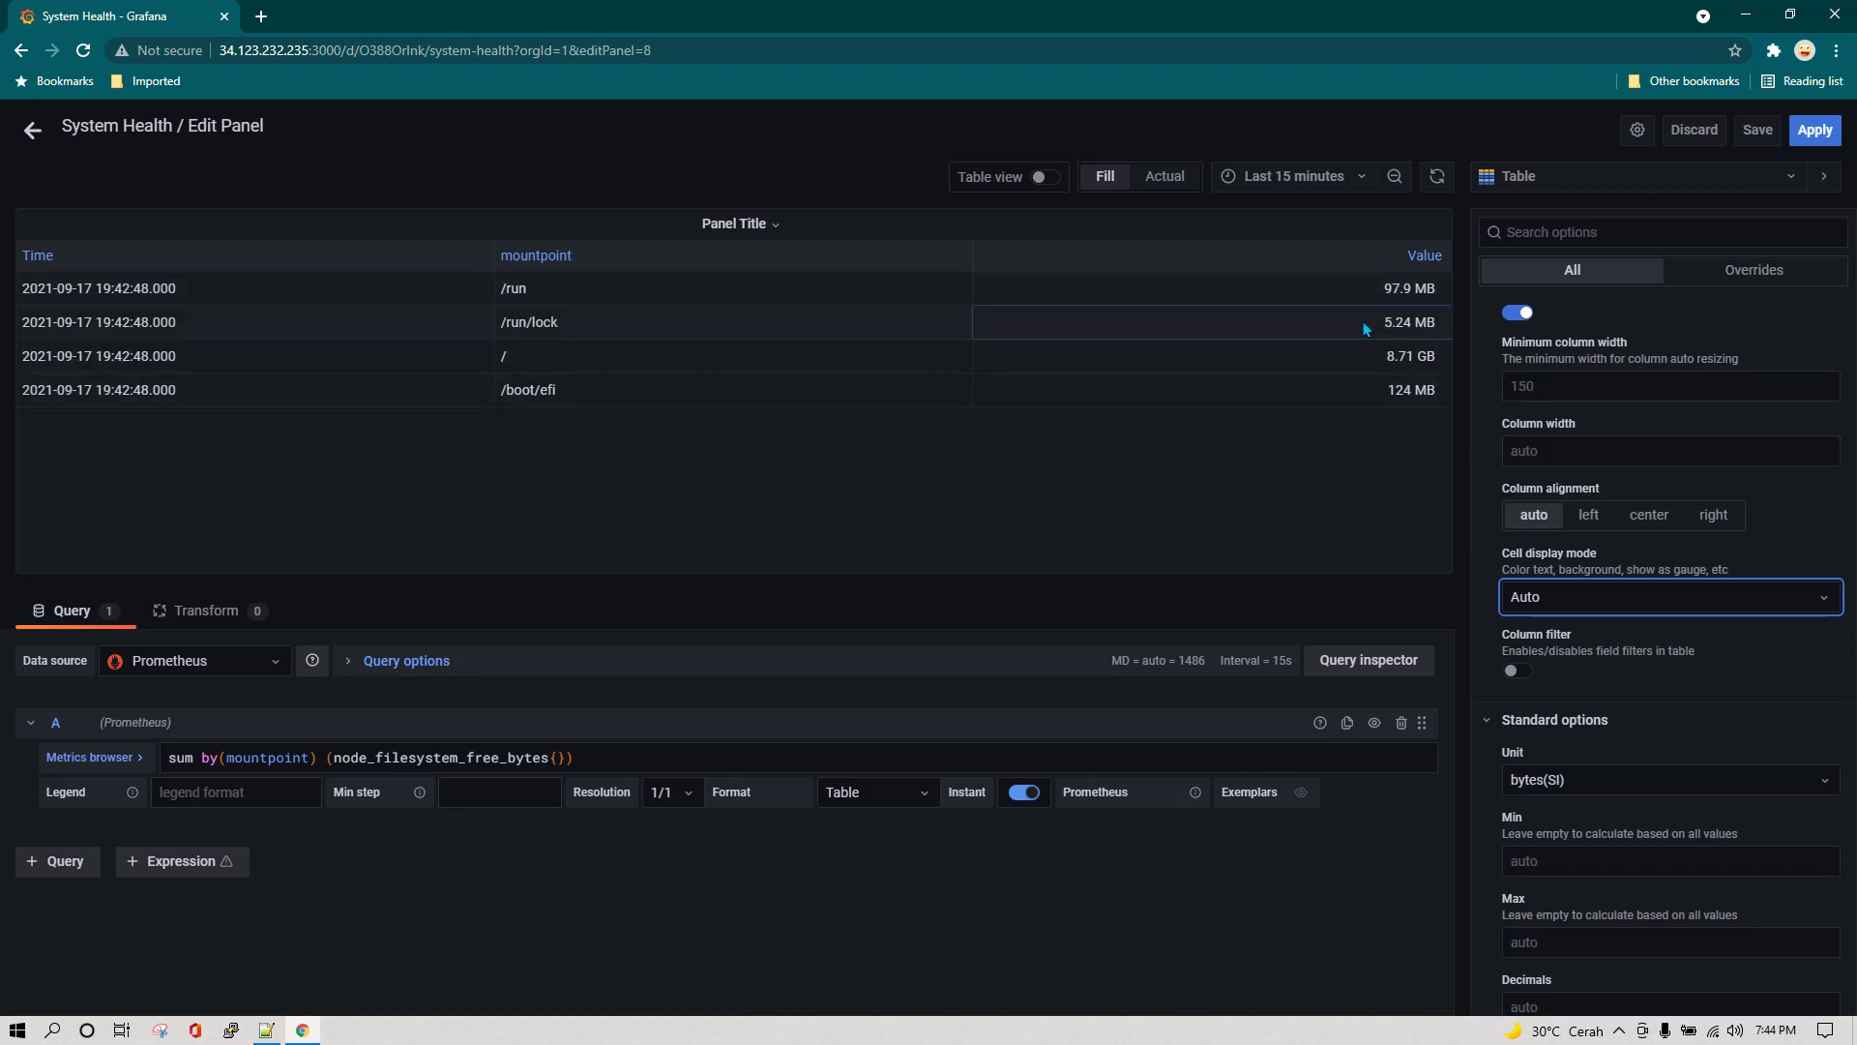
# Add a field override of type Fields with name that targets the Value field.
pyautogui.click(1773, 278)
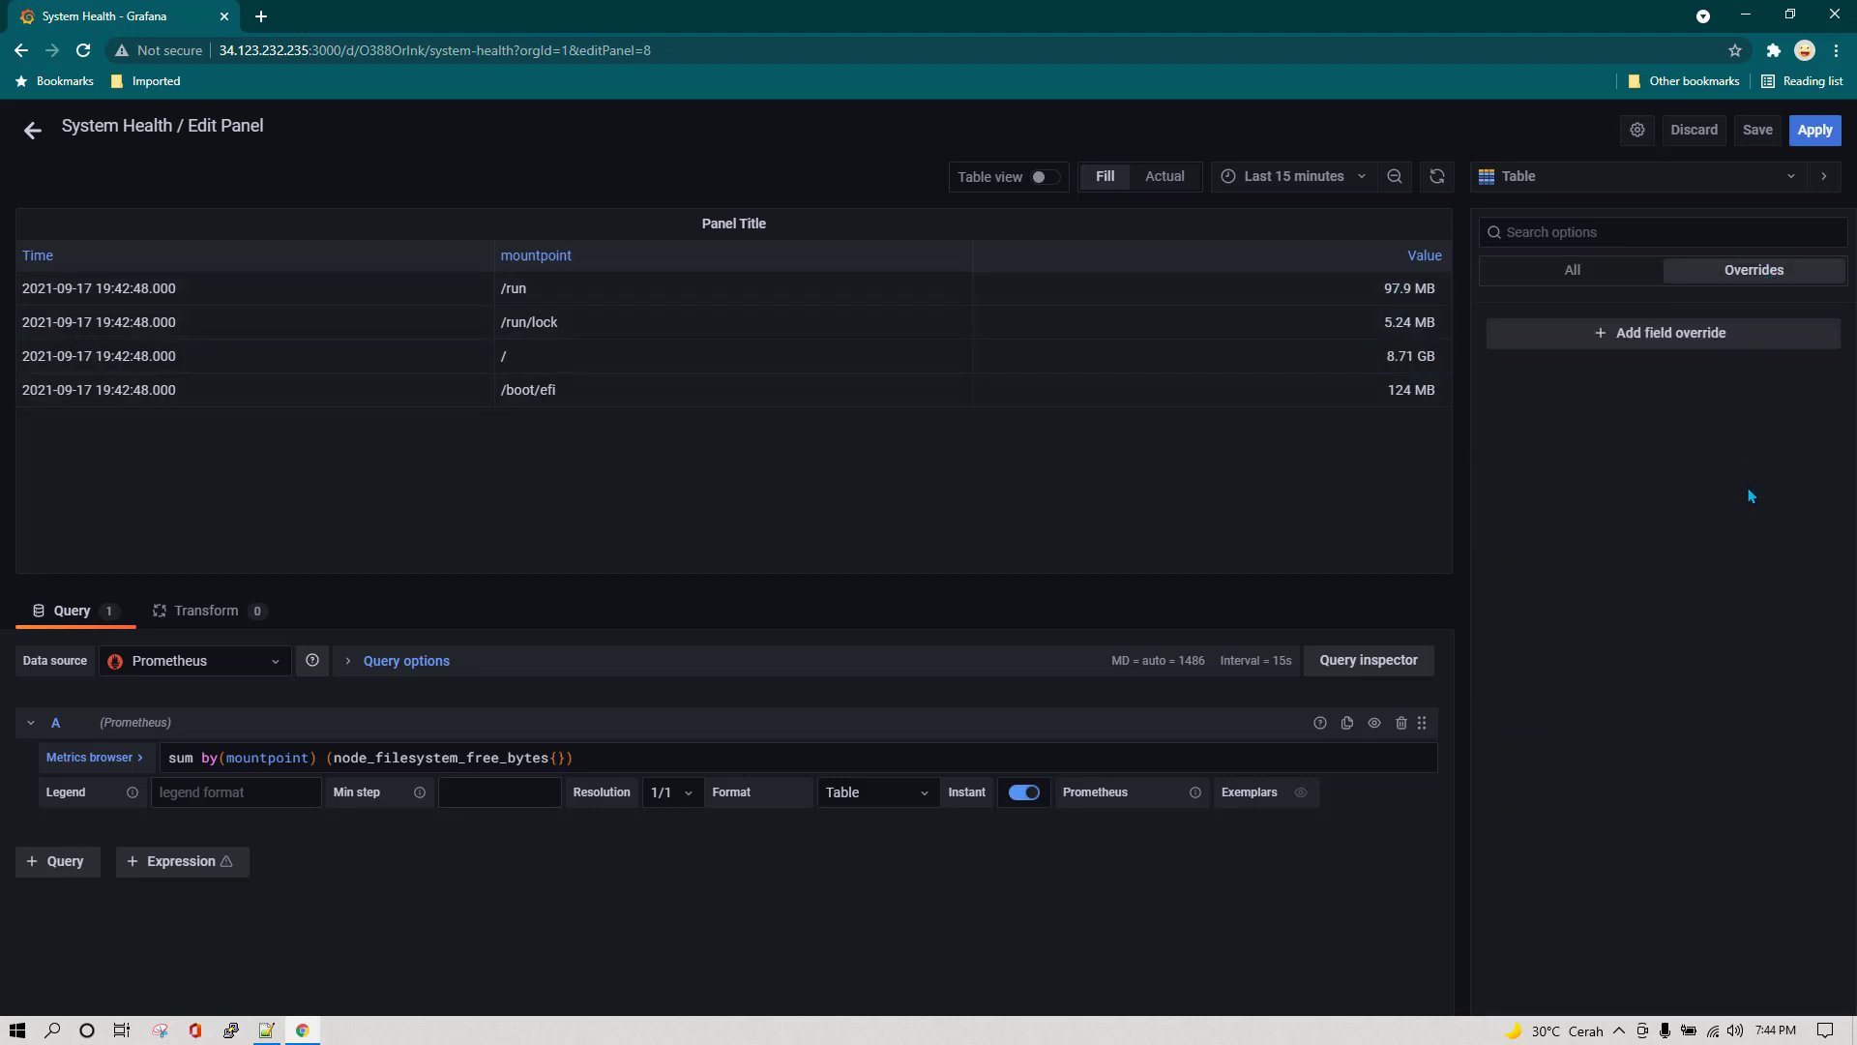
pyautogui.click(1638, 339)
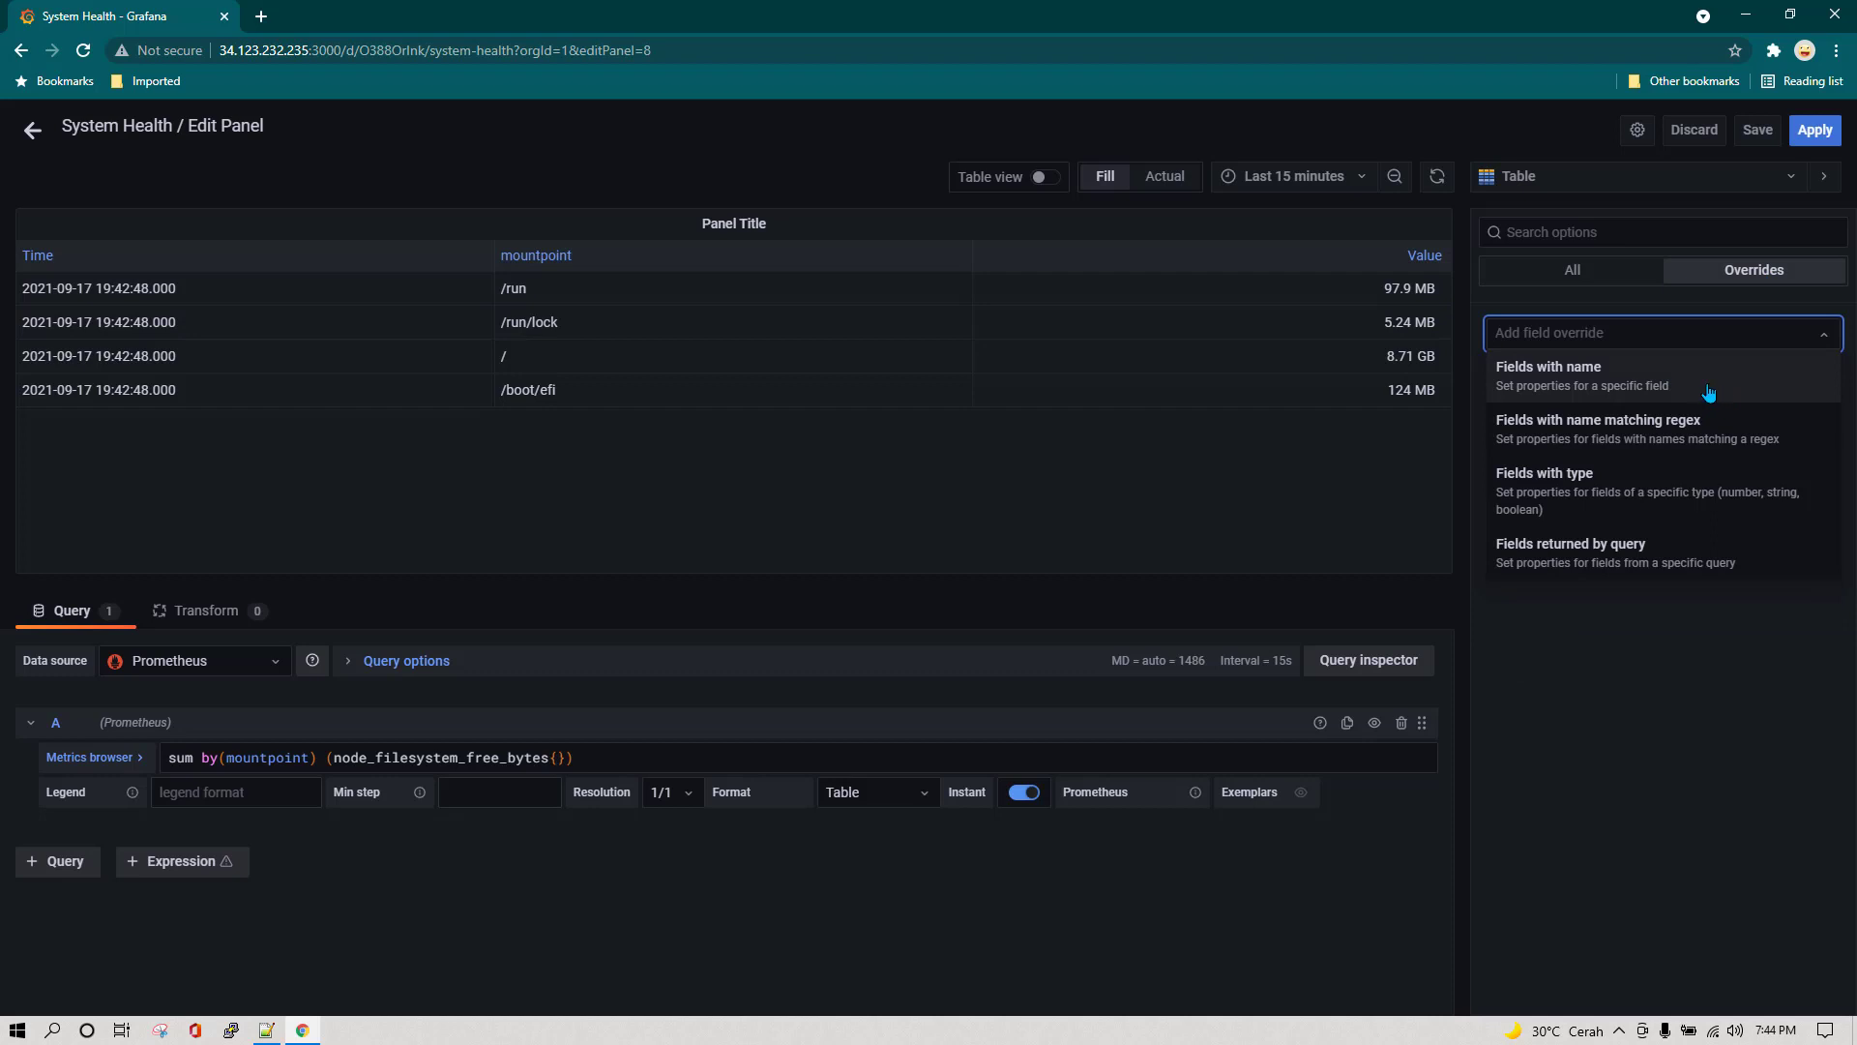
pyautogui.click(1648, 388)
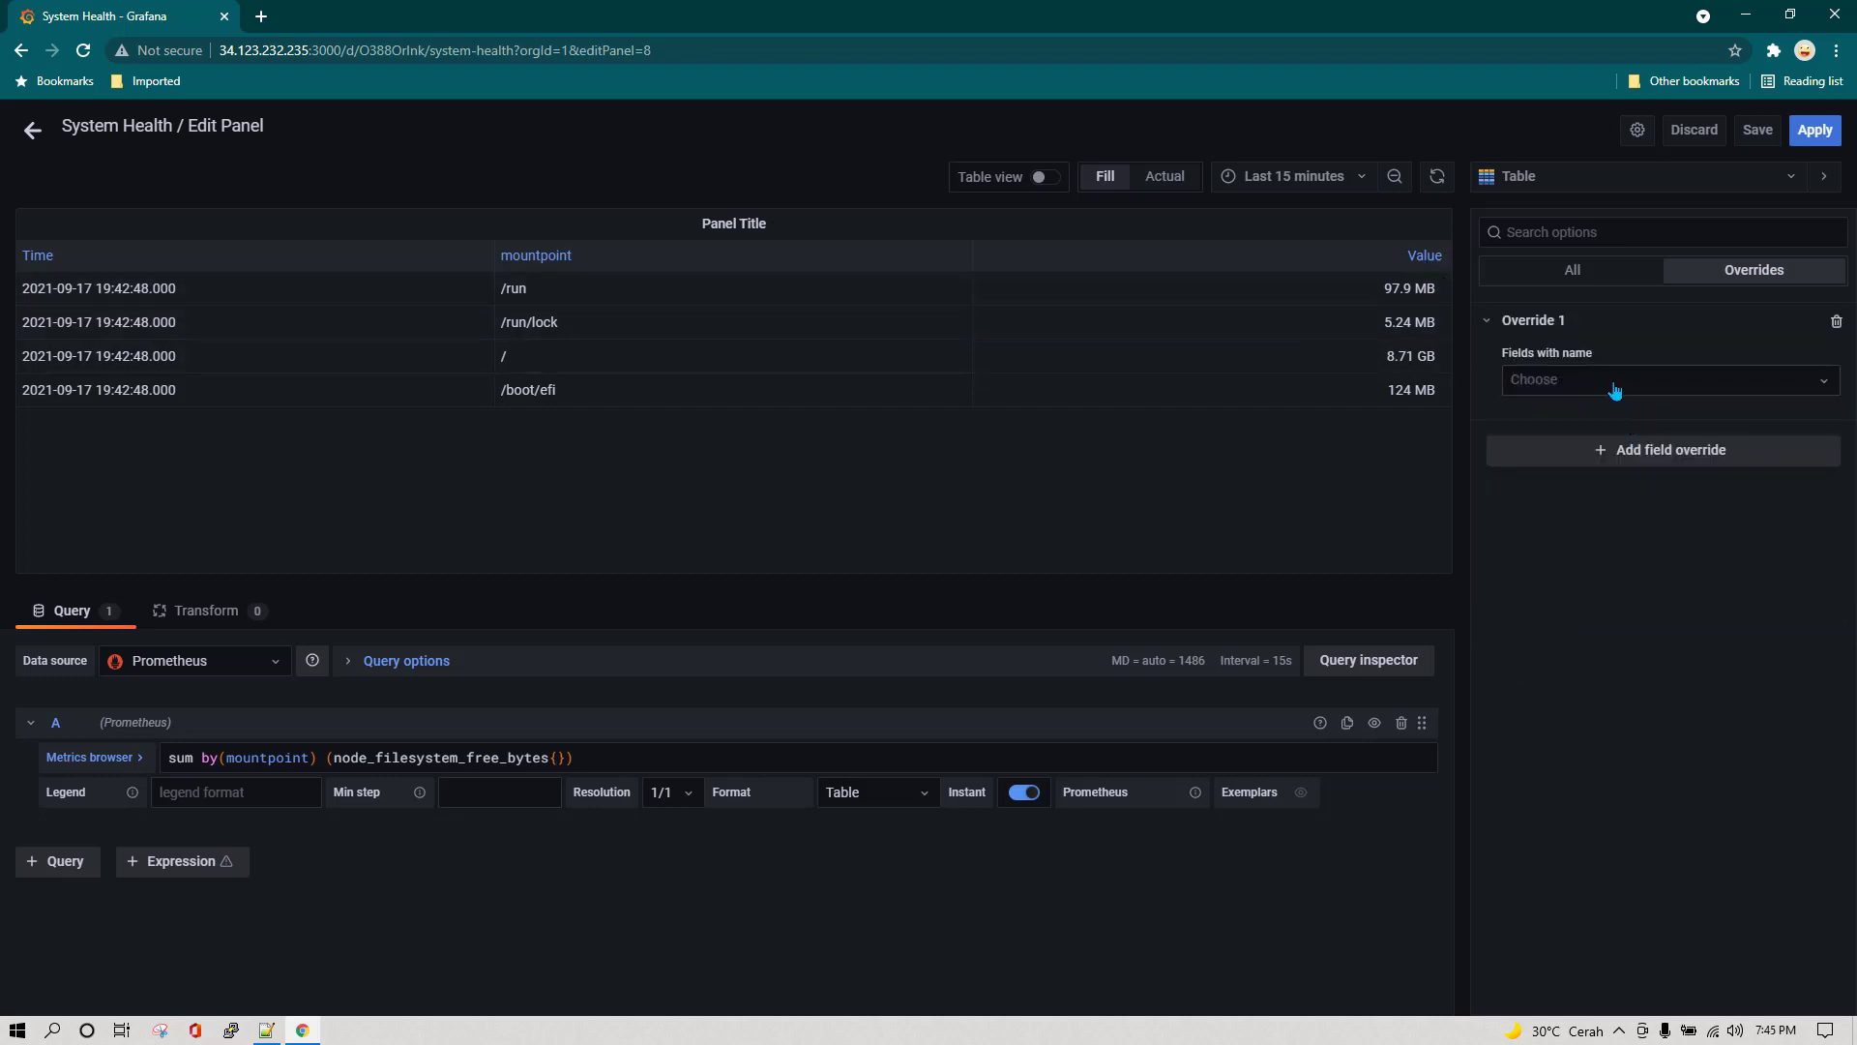
pyautogui.click(1614, 390)
pyautogui.click(1579, 489)
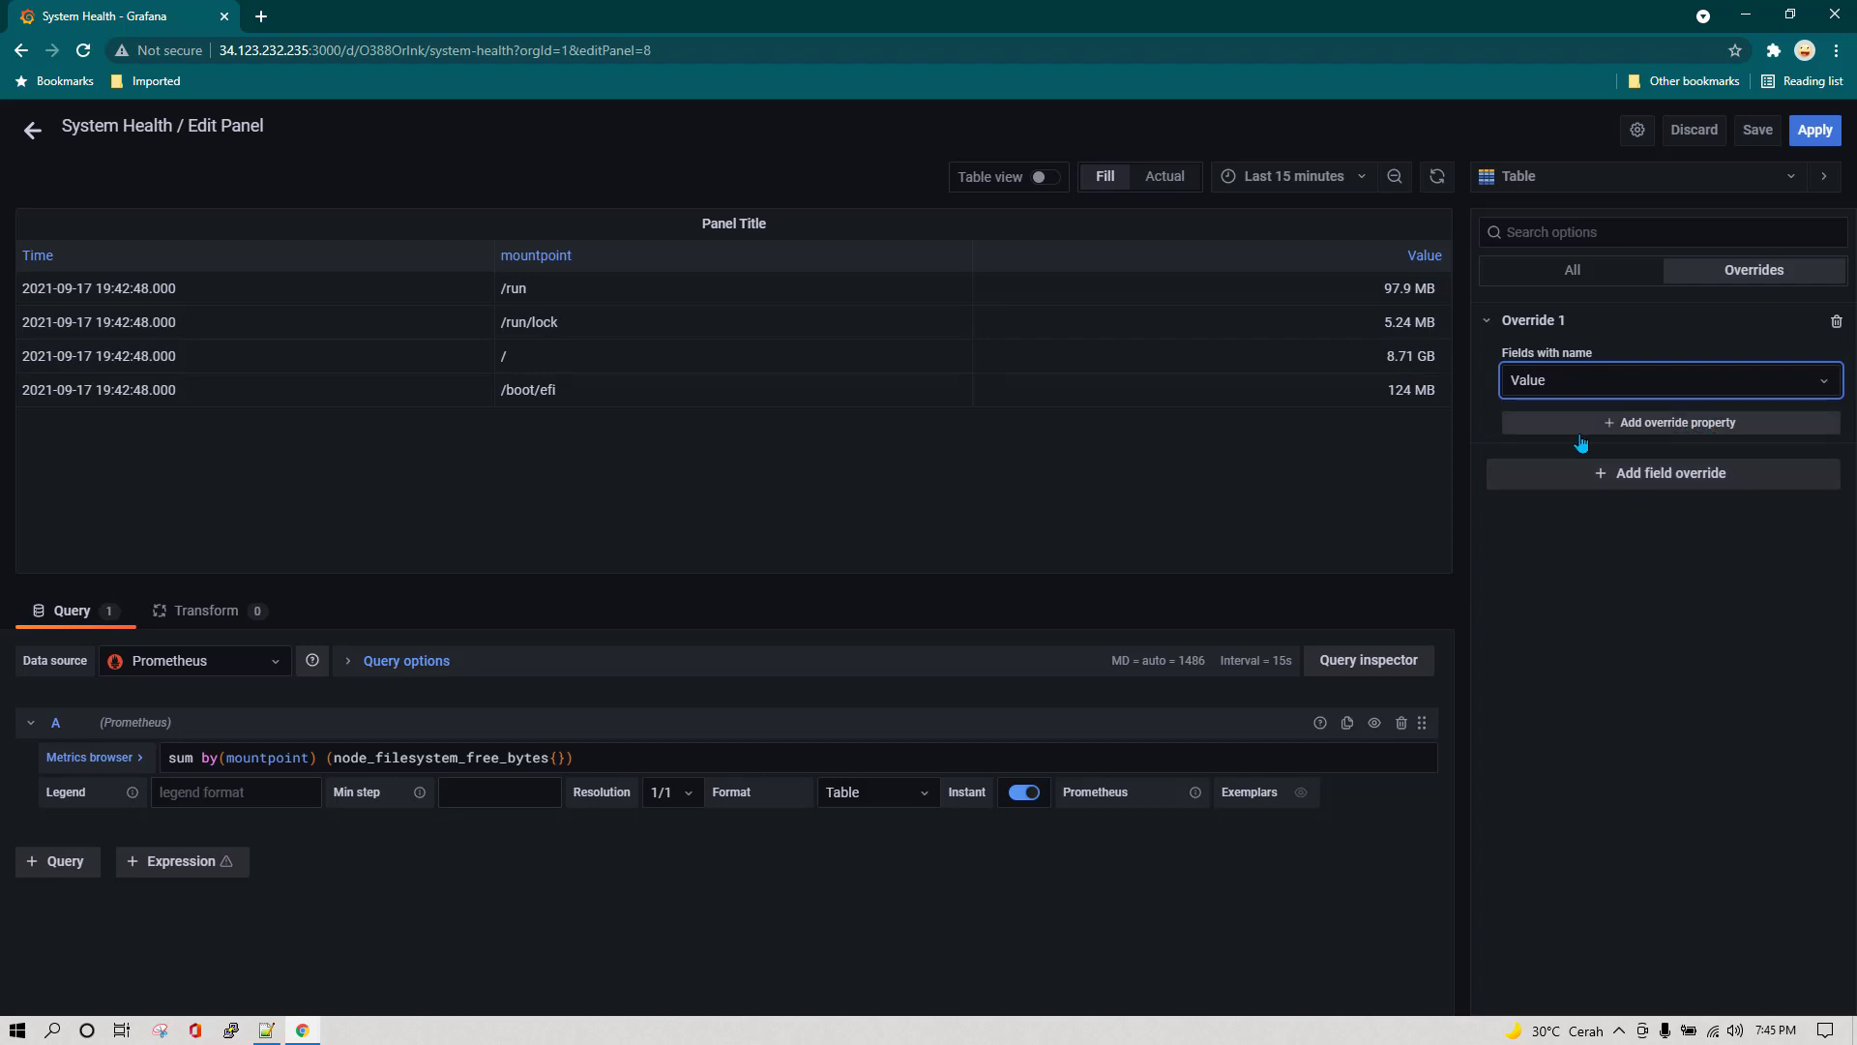
# Add a Cell display mode property to the Value override and set it to Gradient gauge.
pyautogui.click(1747, 431)
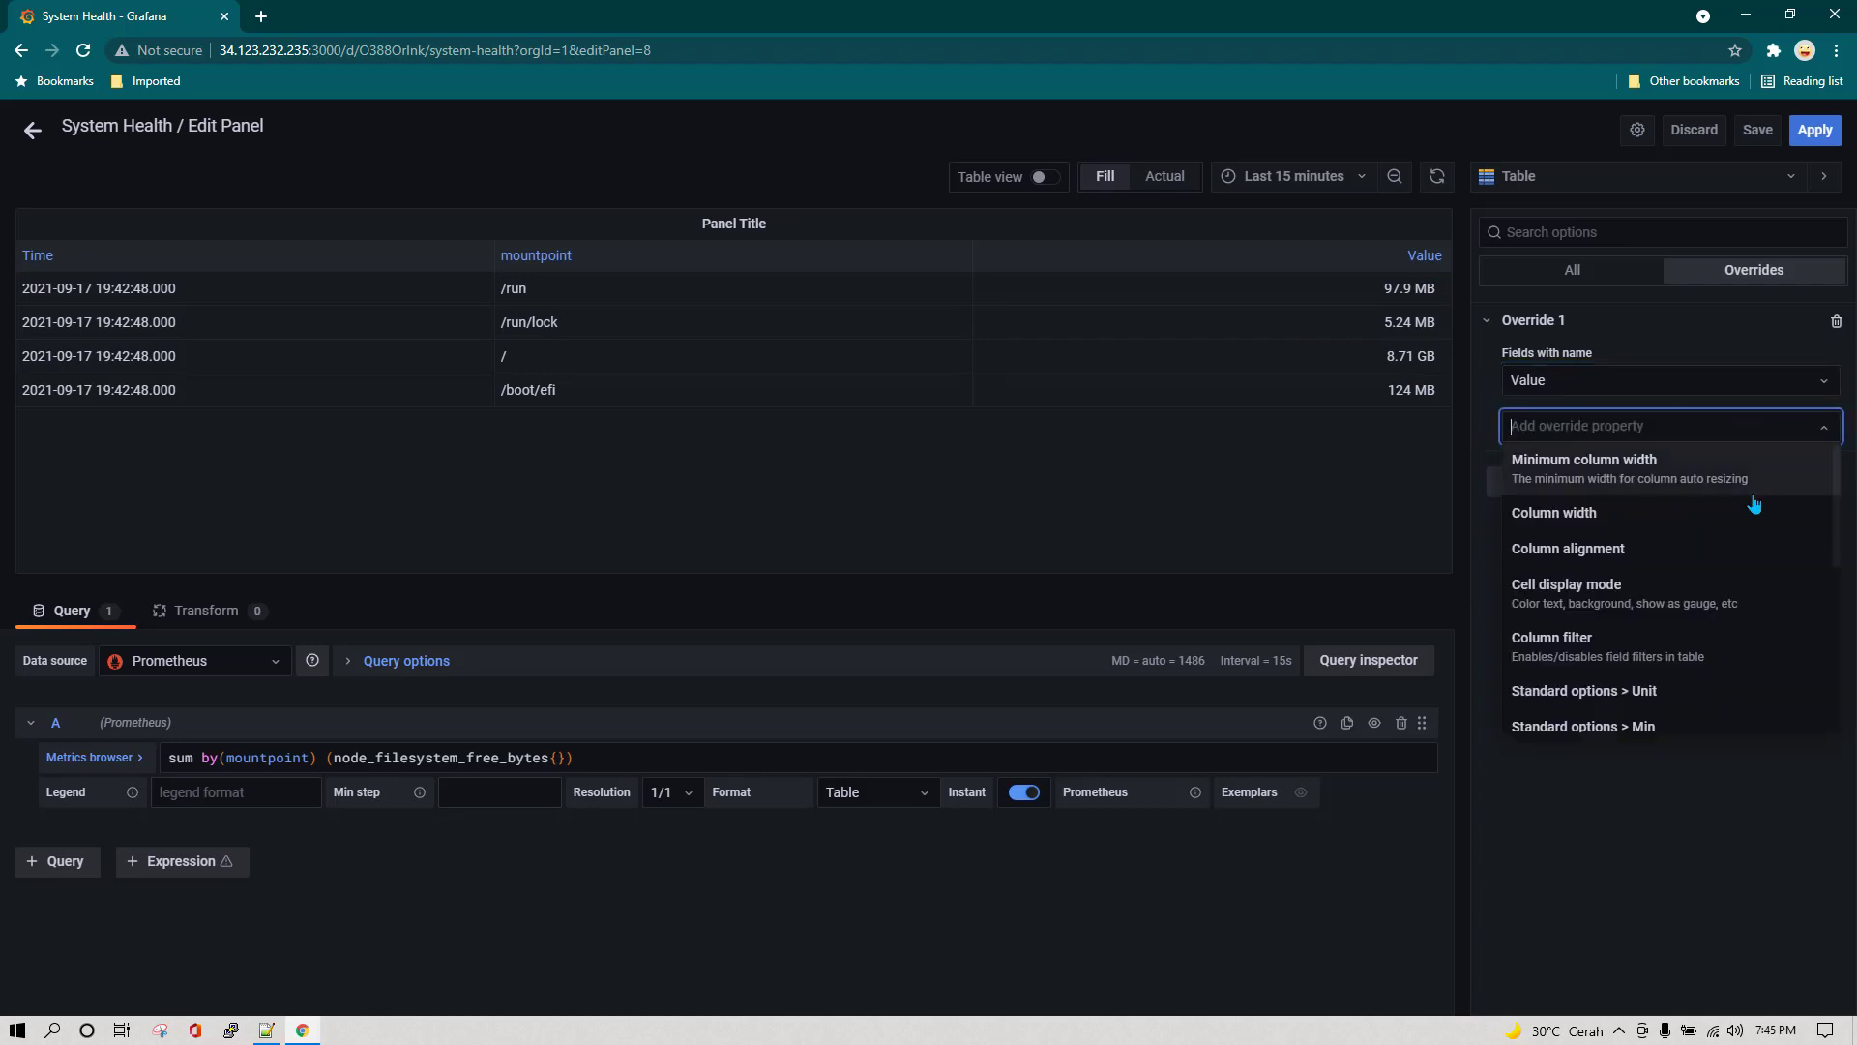
pyautogui.click(1637, 600)
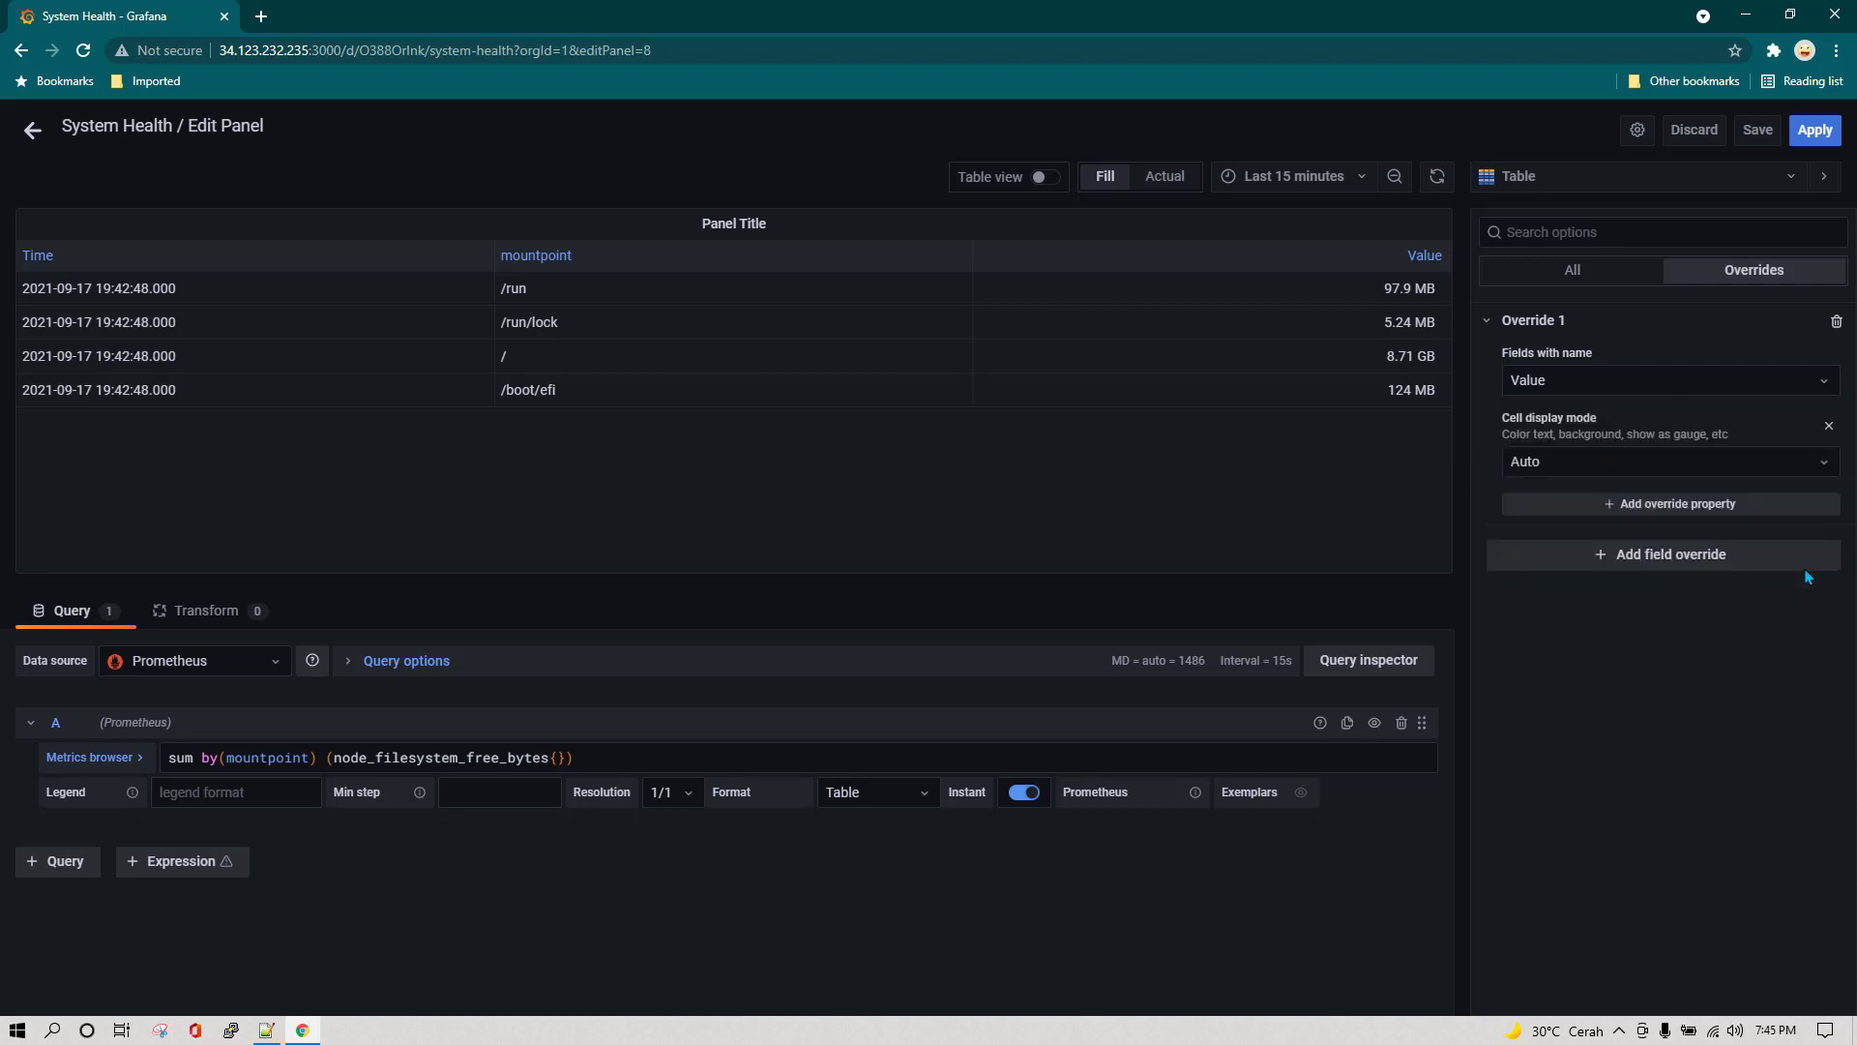
pyautogui.click(1688, 469)
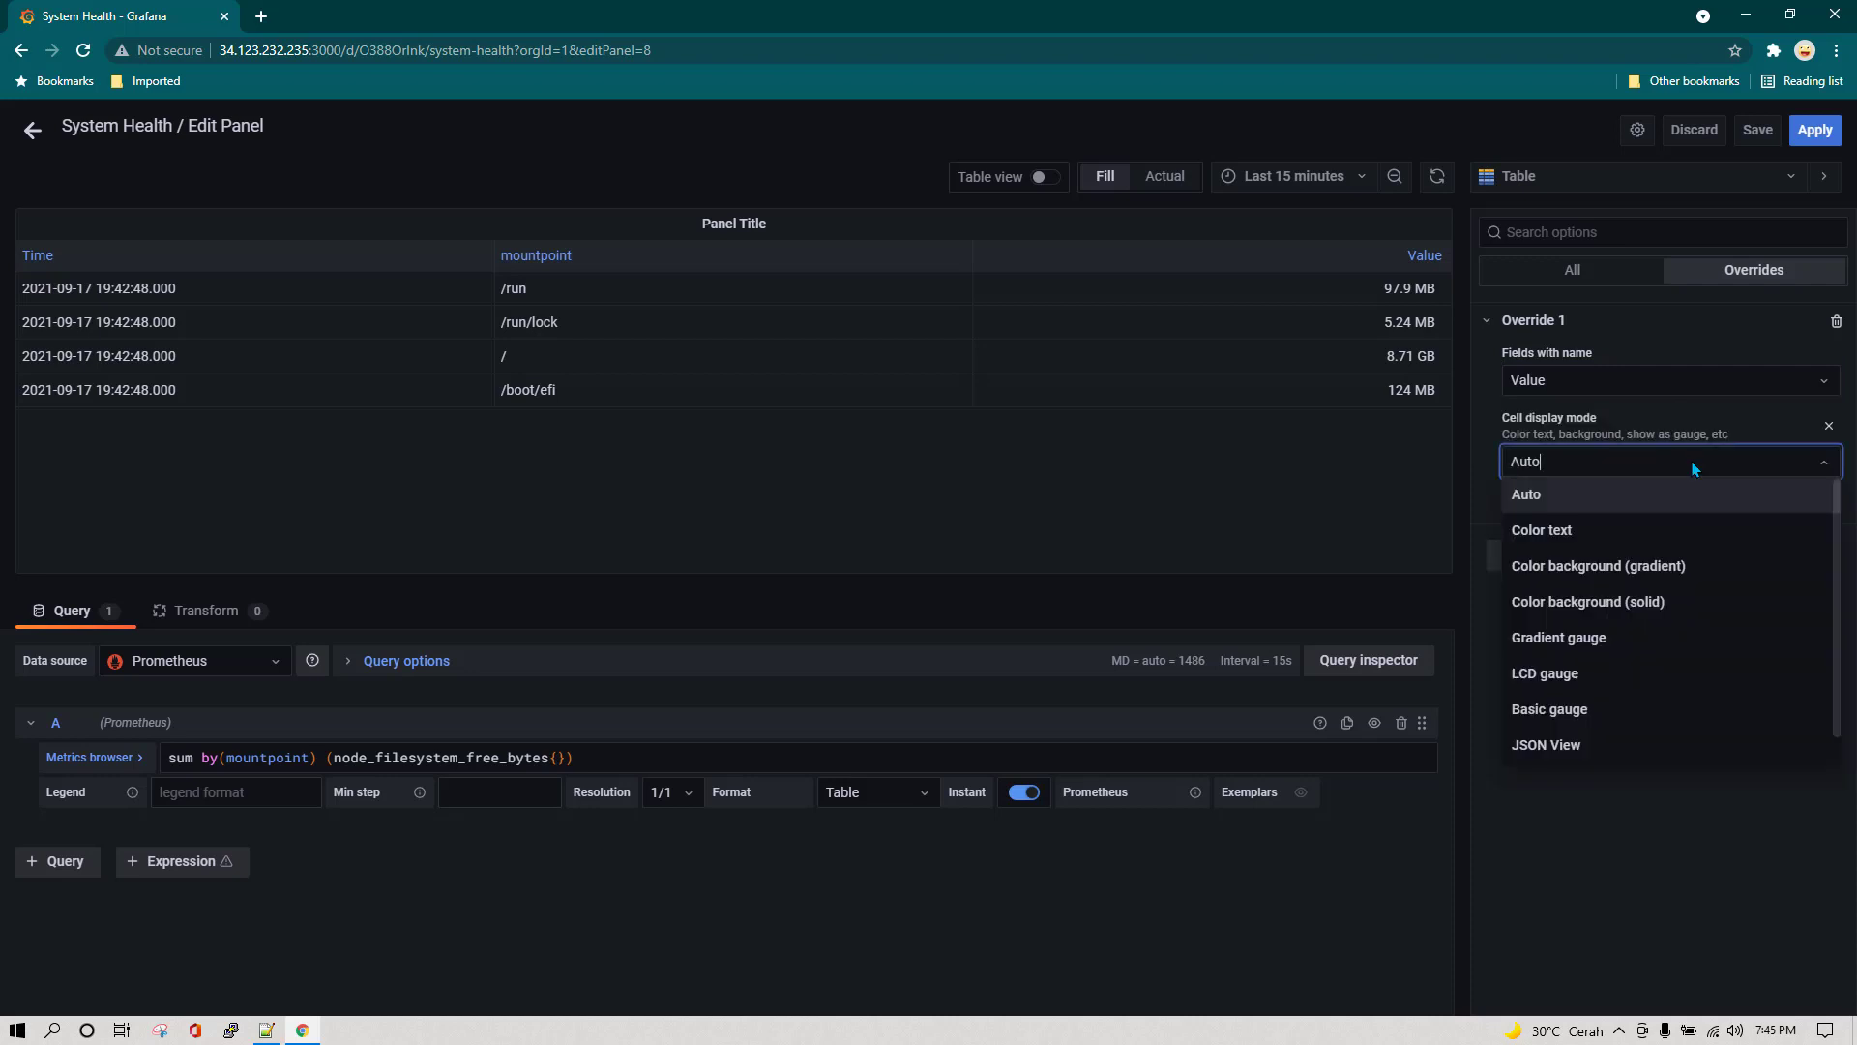
pyautogui.click(1652, 644)
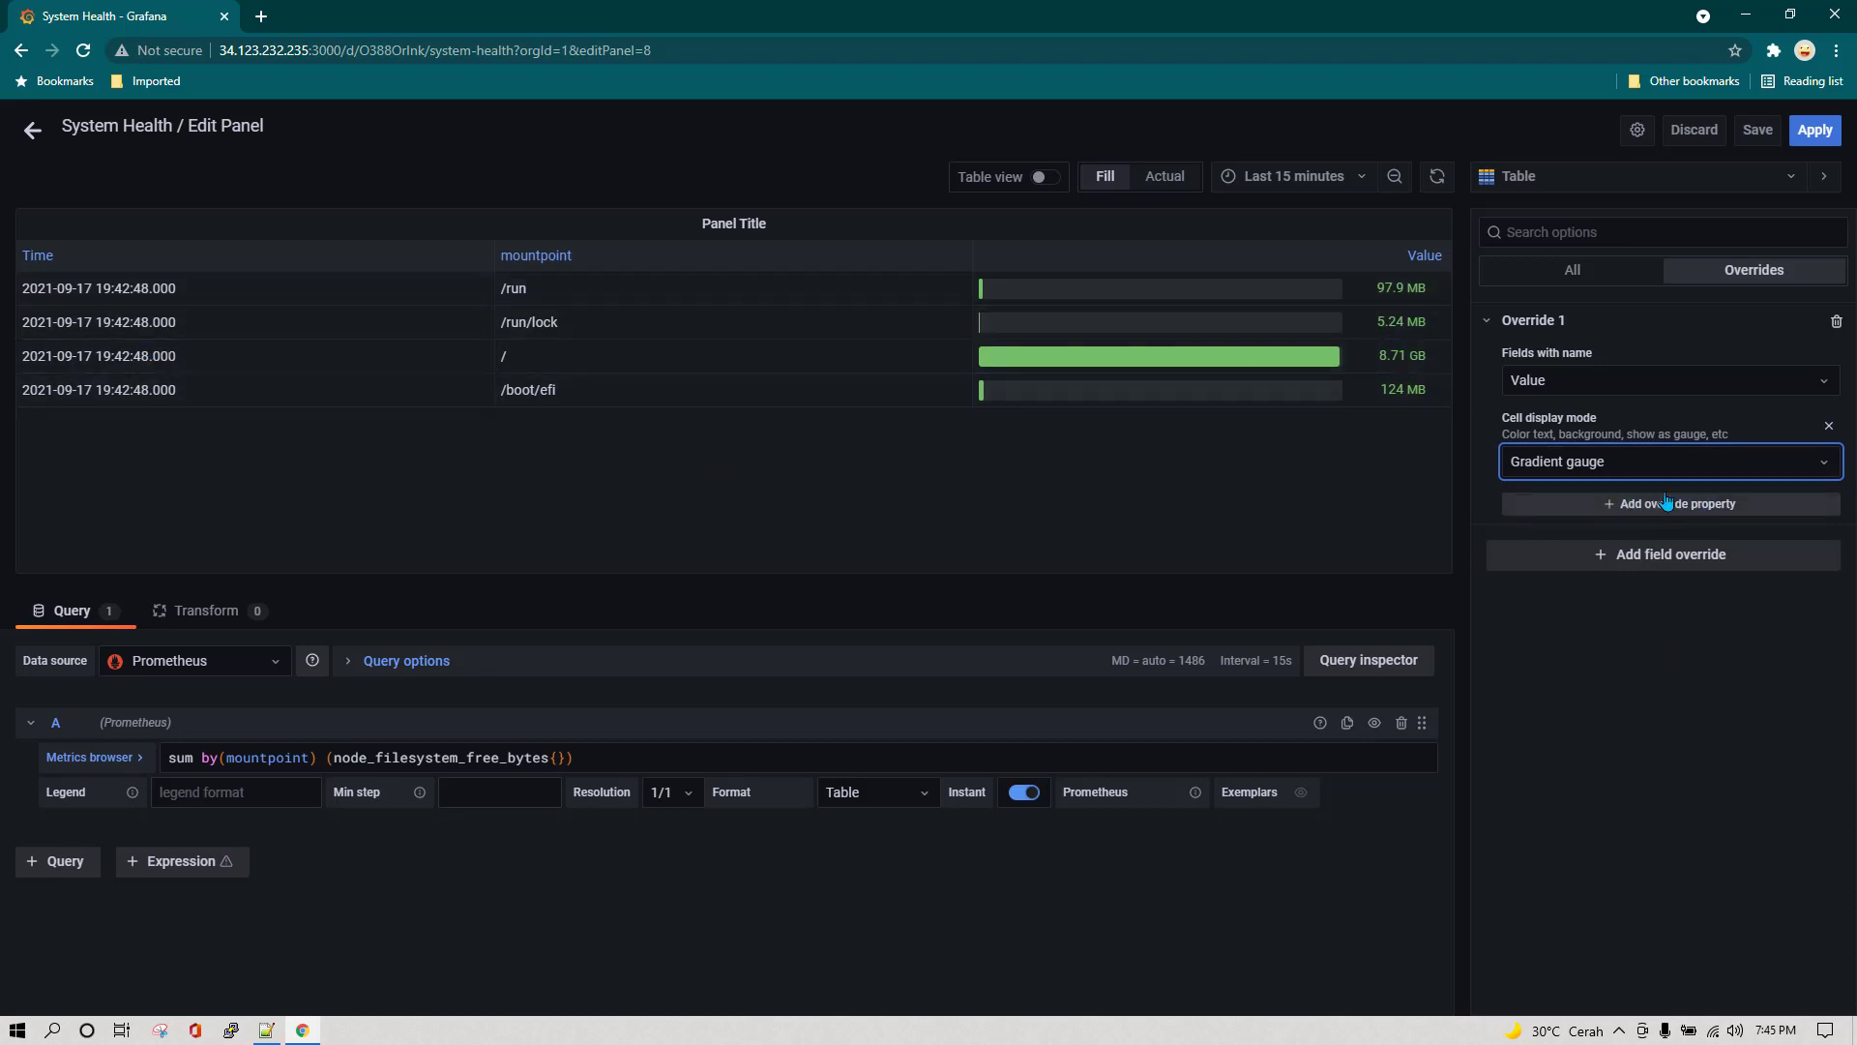
# Try the LCD gauge and Basic gauge cell display modes in the Value override.
pyautogui.click(1782, 469)
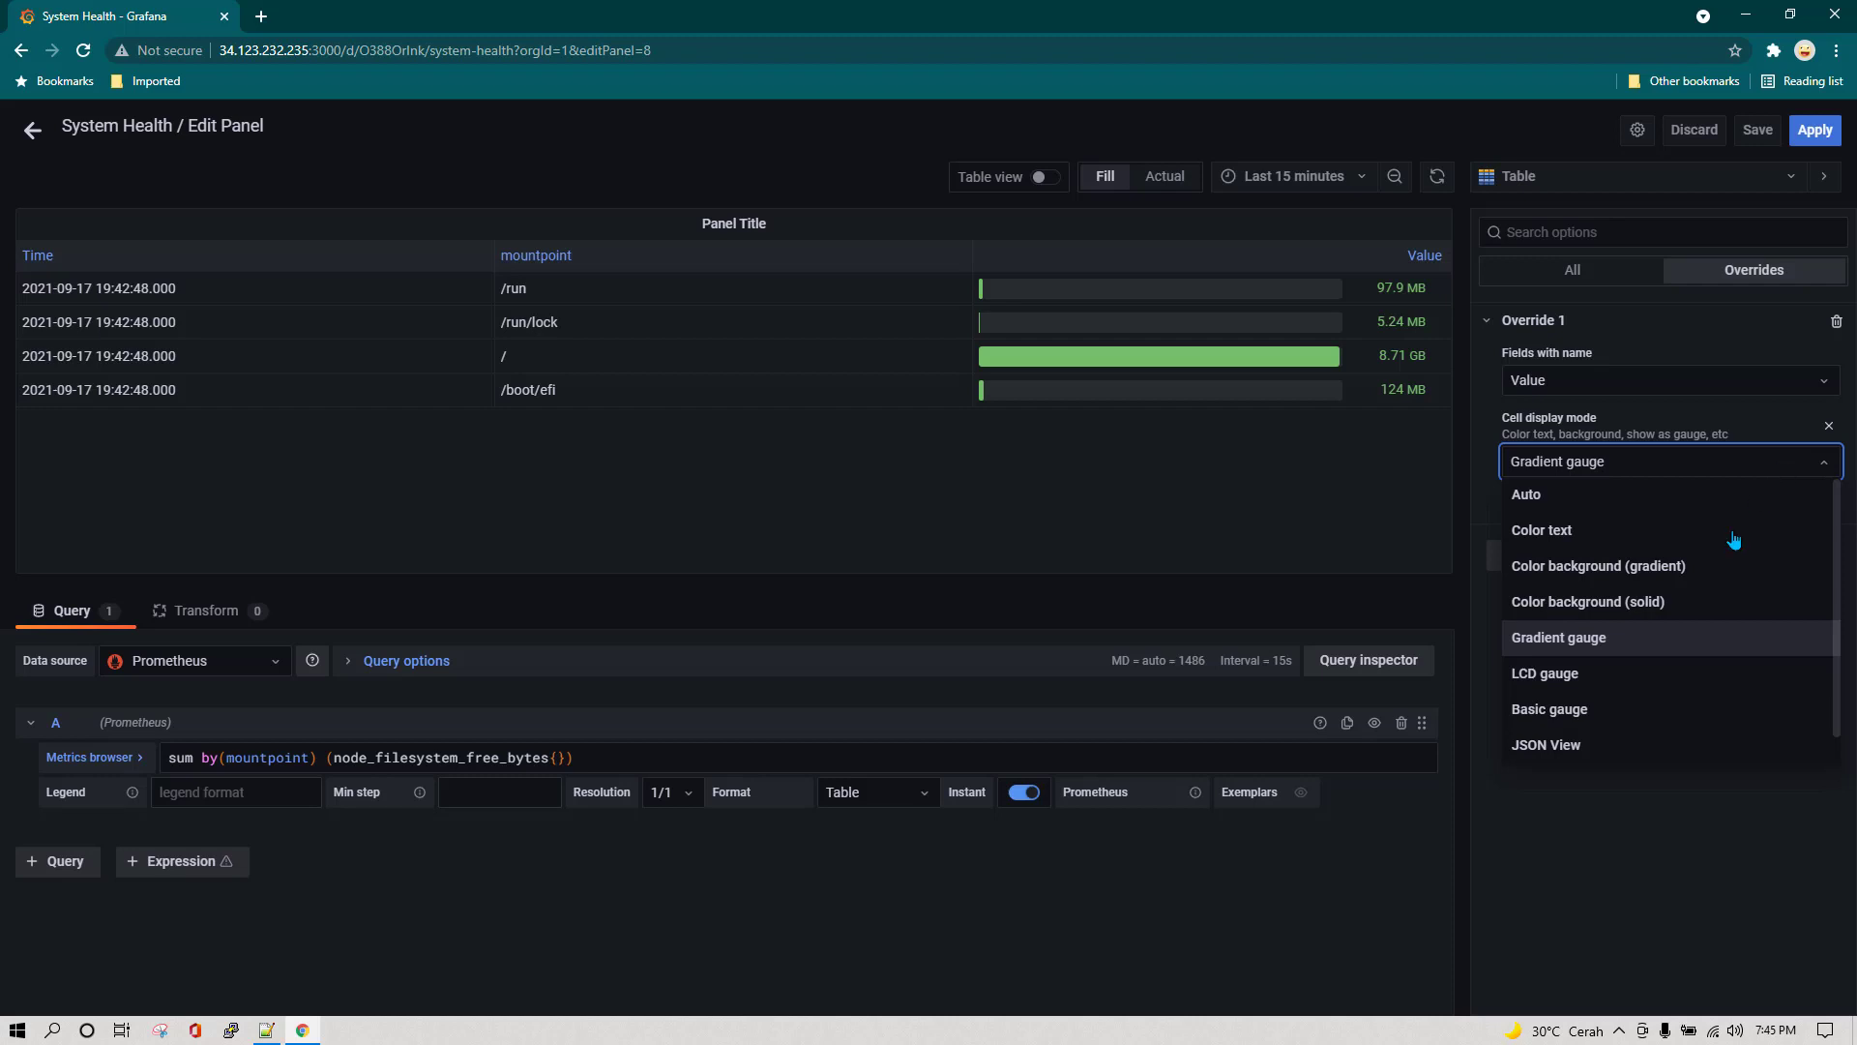
pyautogui.click(1604, 678)
pyautogui.click(1729, 474)
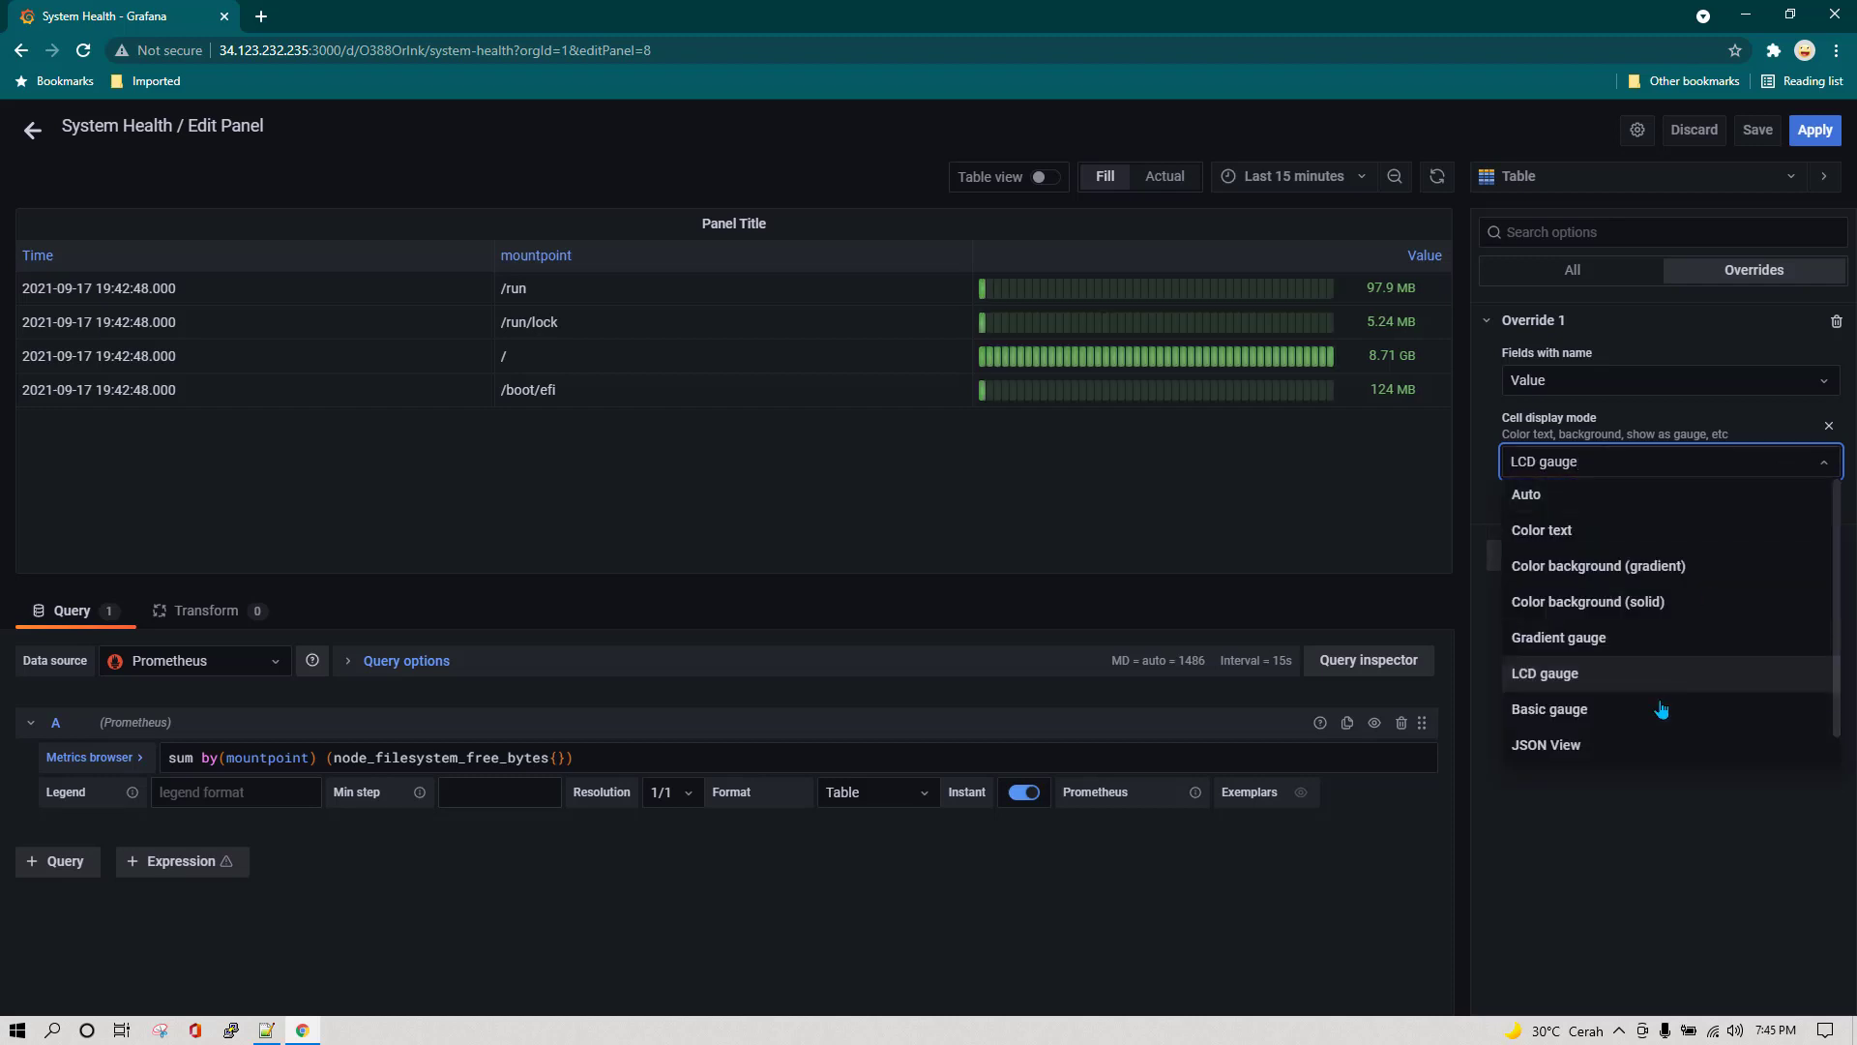
pyautogui.click(1625, 718)
pyautogui.click(1693, 470)
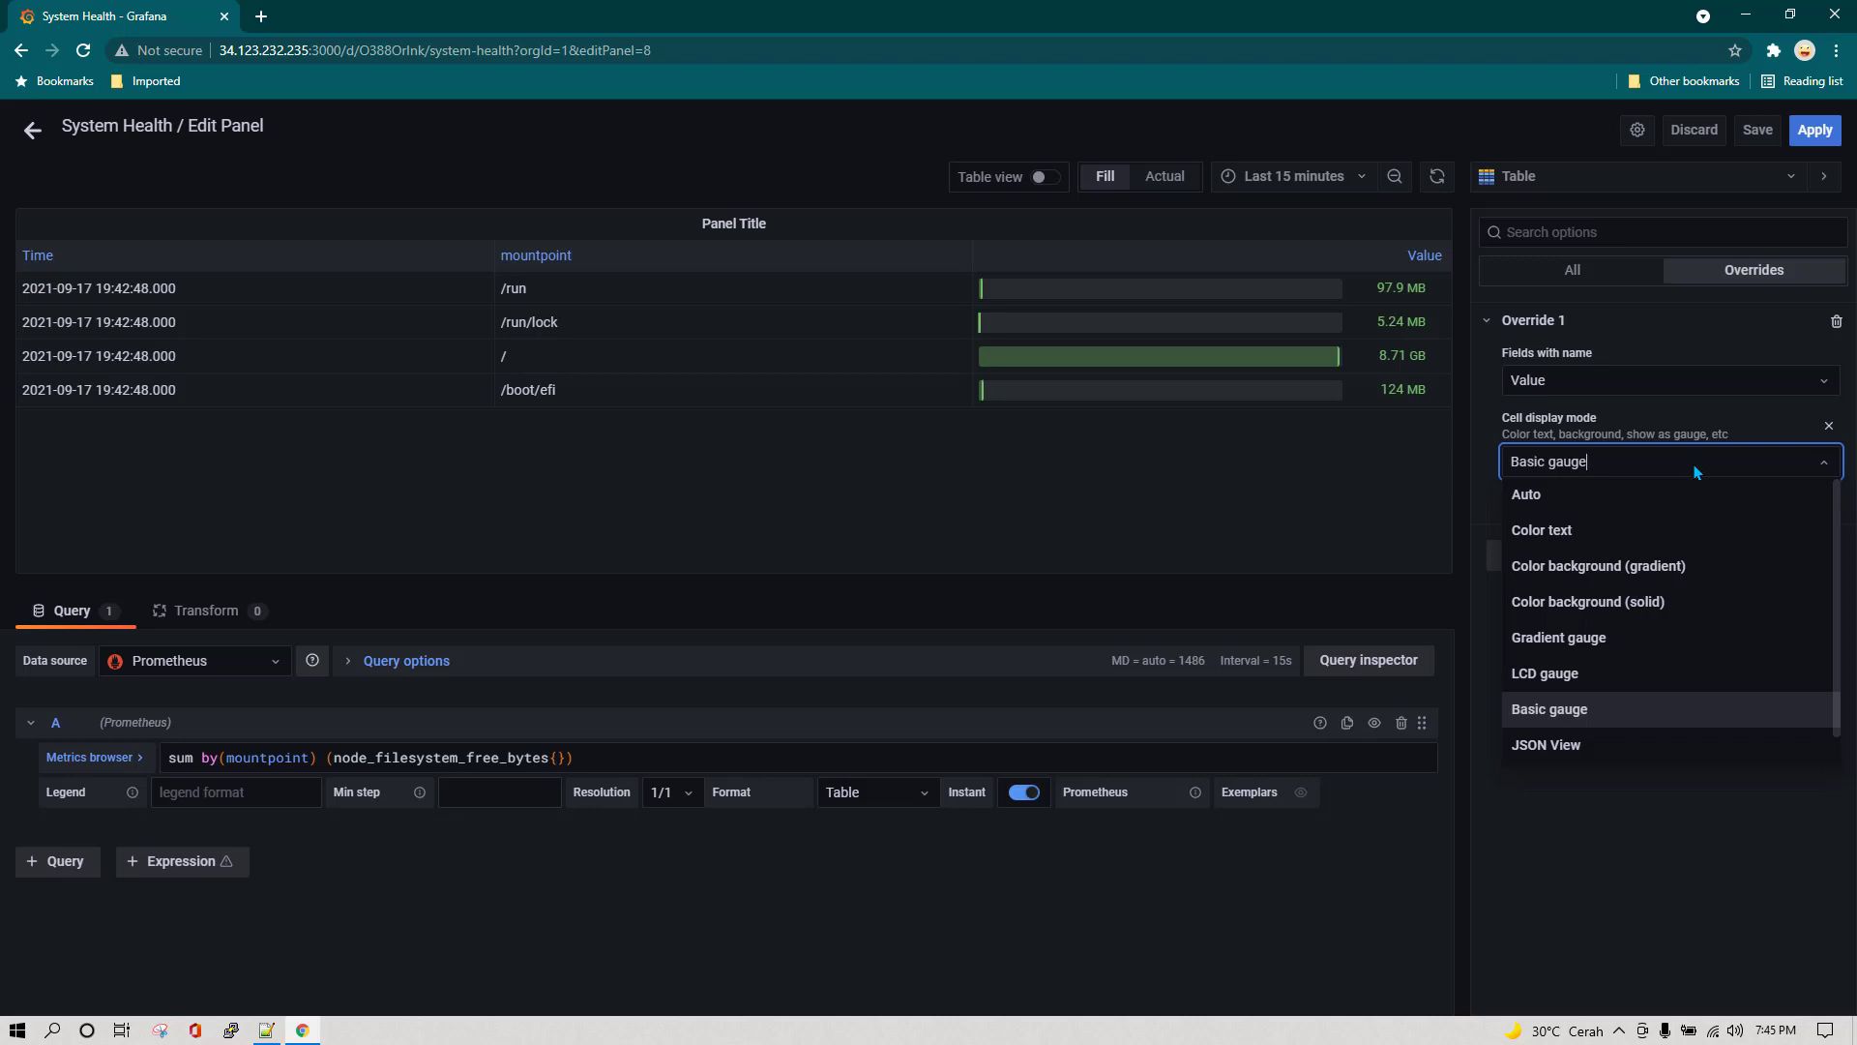
pyautogui.click(1692, 815)
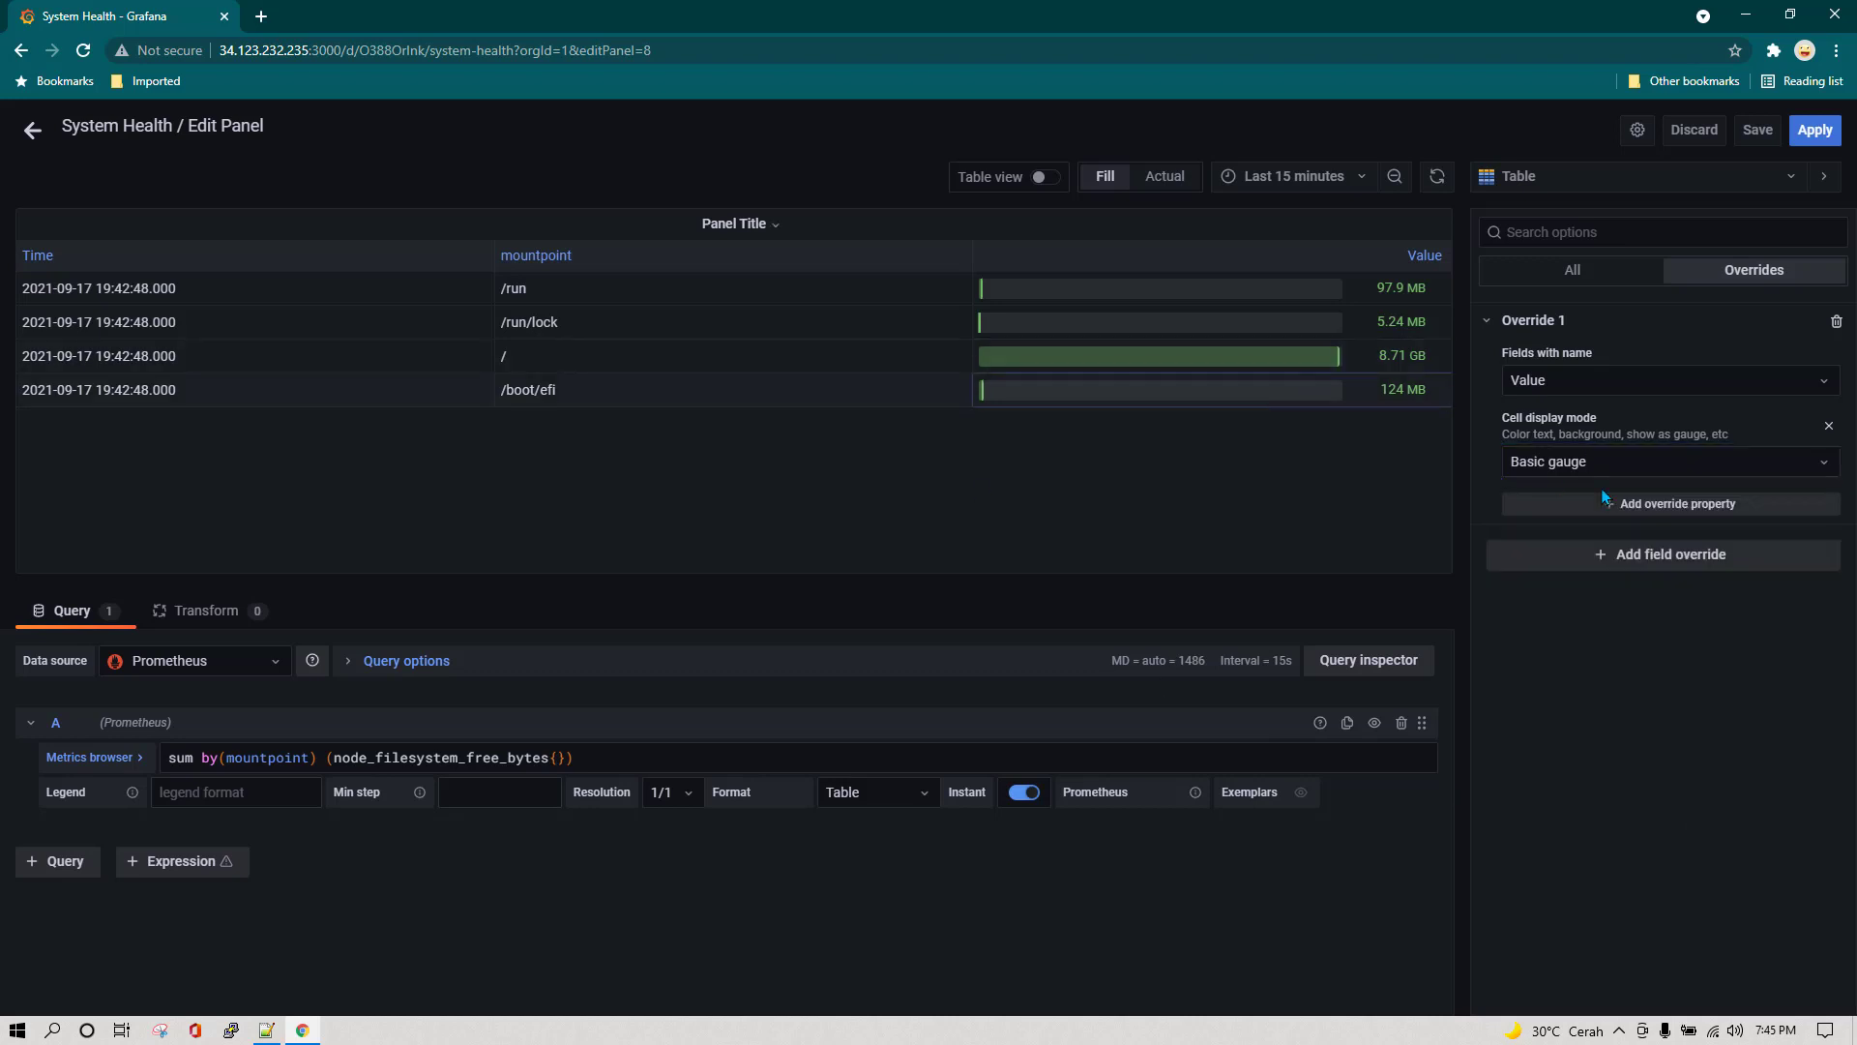
# Try Color background (gradient) and Color text in the Value override, and return its cell display mode to Gradient gauge.
pyautogui.click(1680, 468)
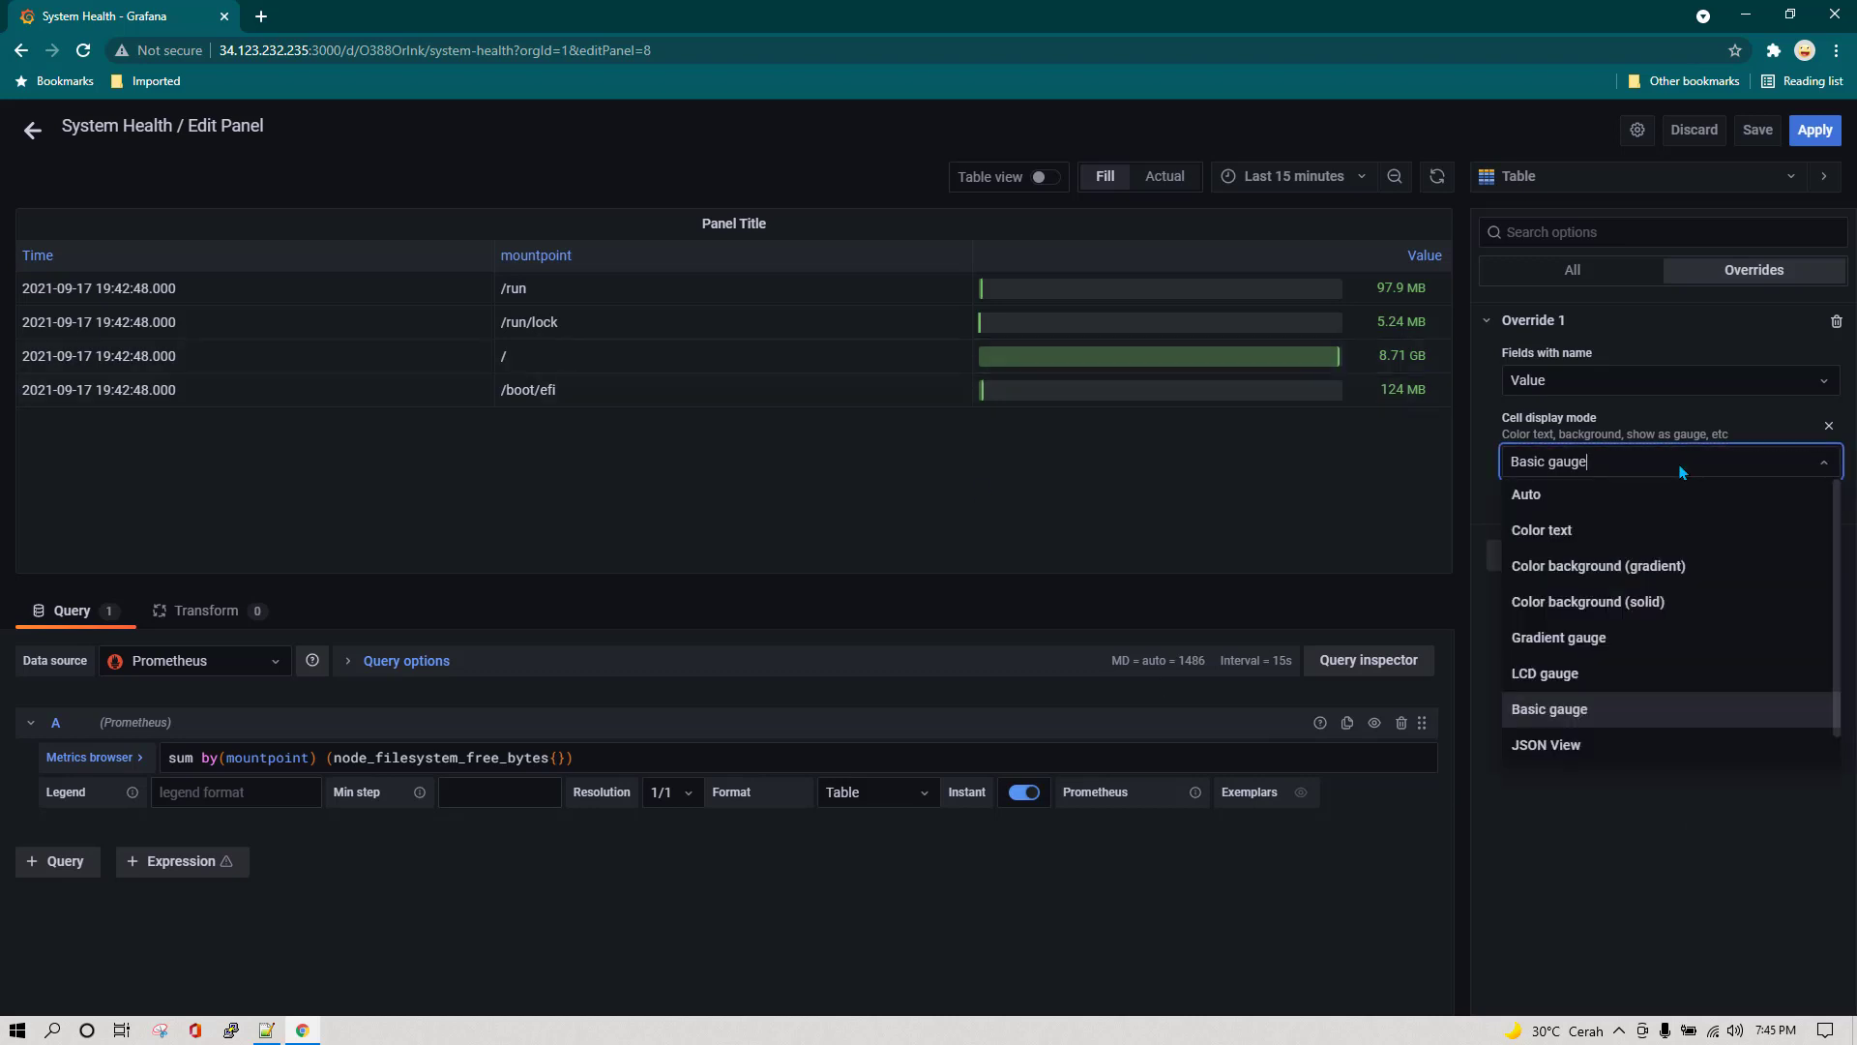
pyautogui.click(1623, 566)
pyautogui.click(1625, 468)
pyautogui.click(1623, 566)
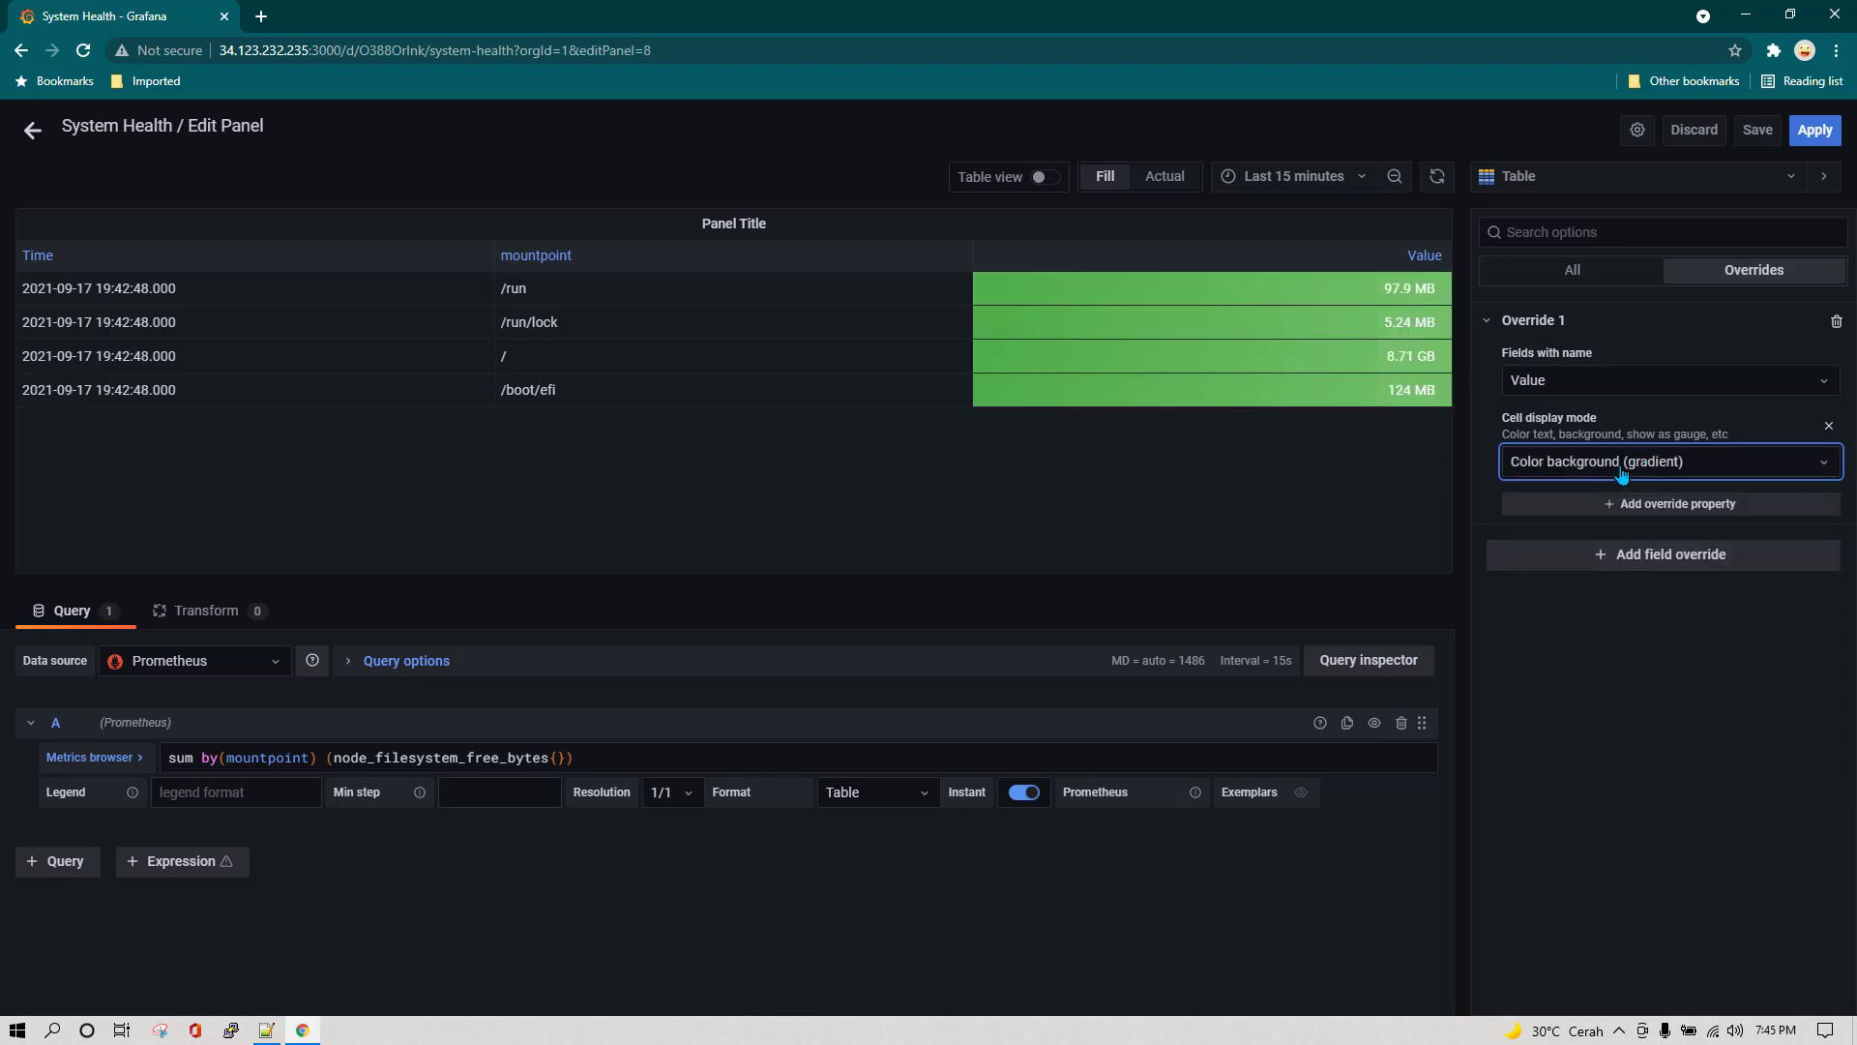
pyautogui.click(1622, 474)
pyautogui.click(1599, 530)
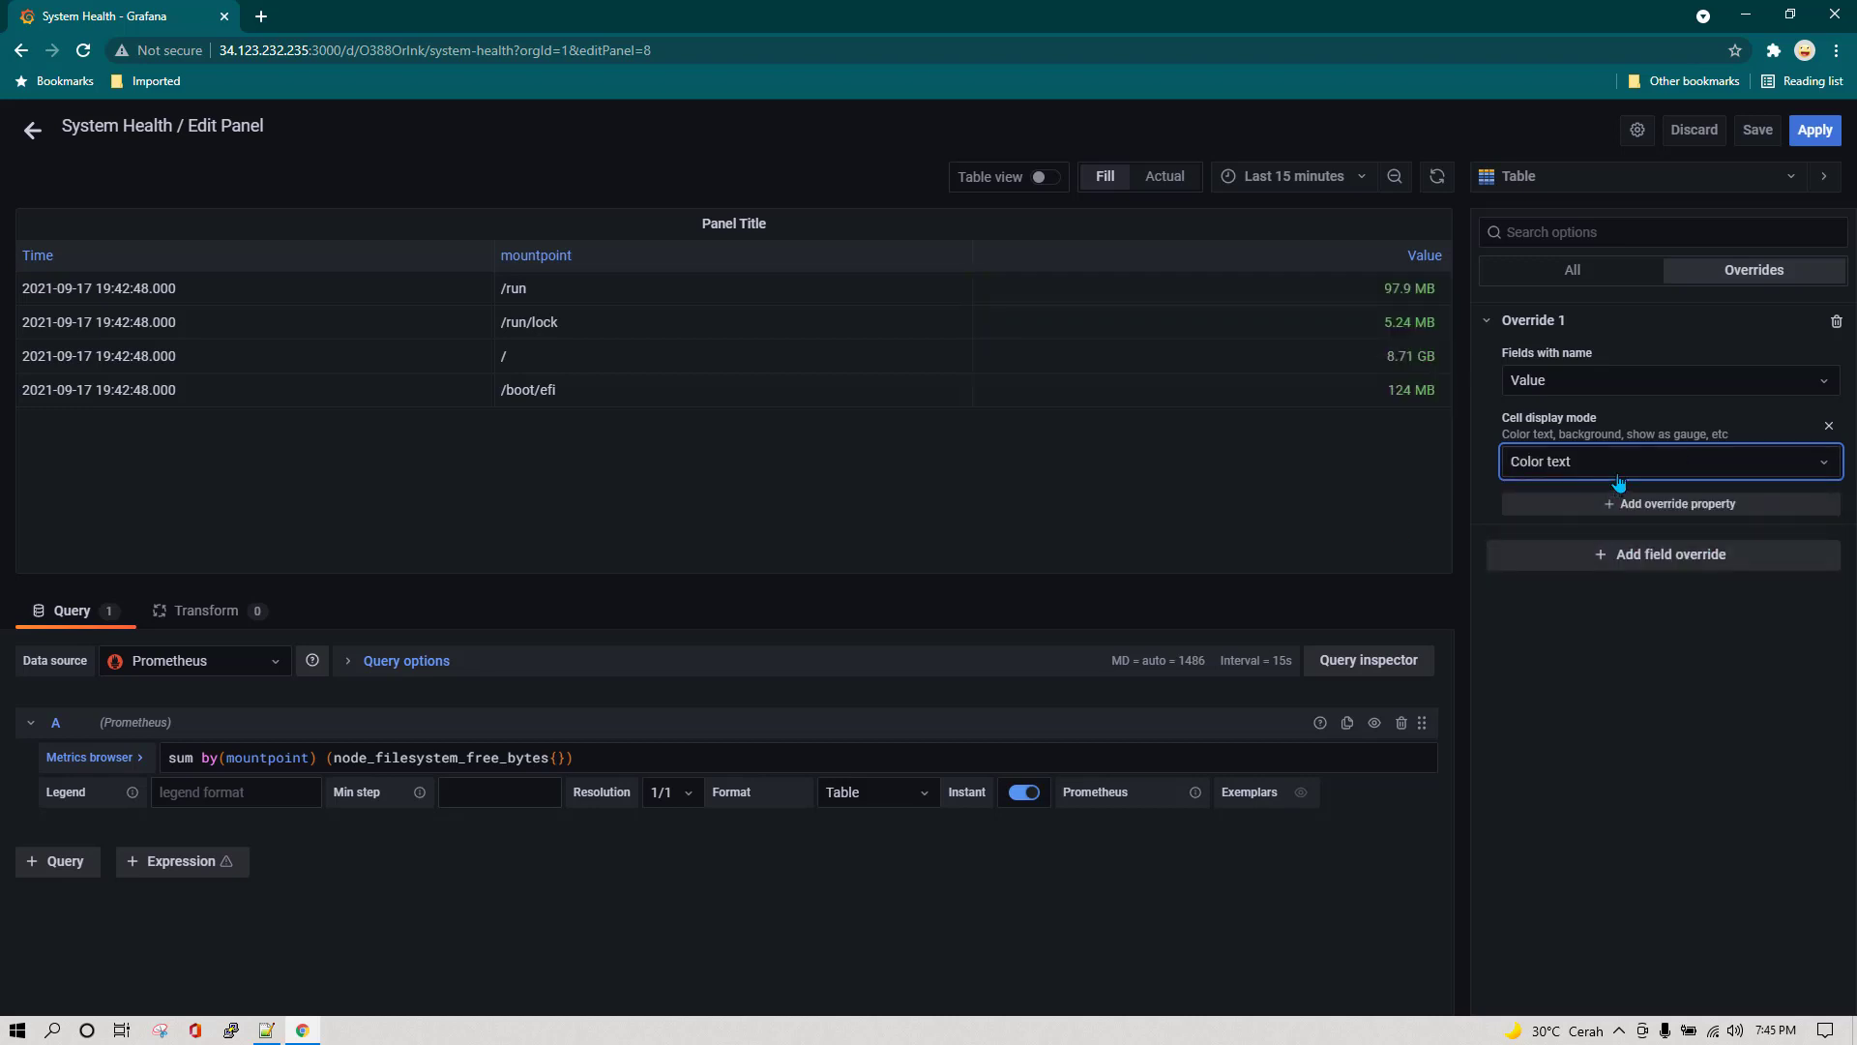
pyautogui.click(1617, 478)
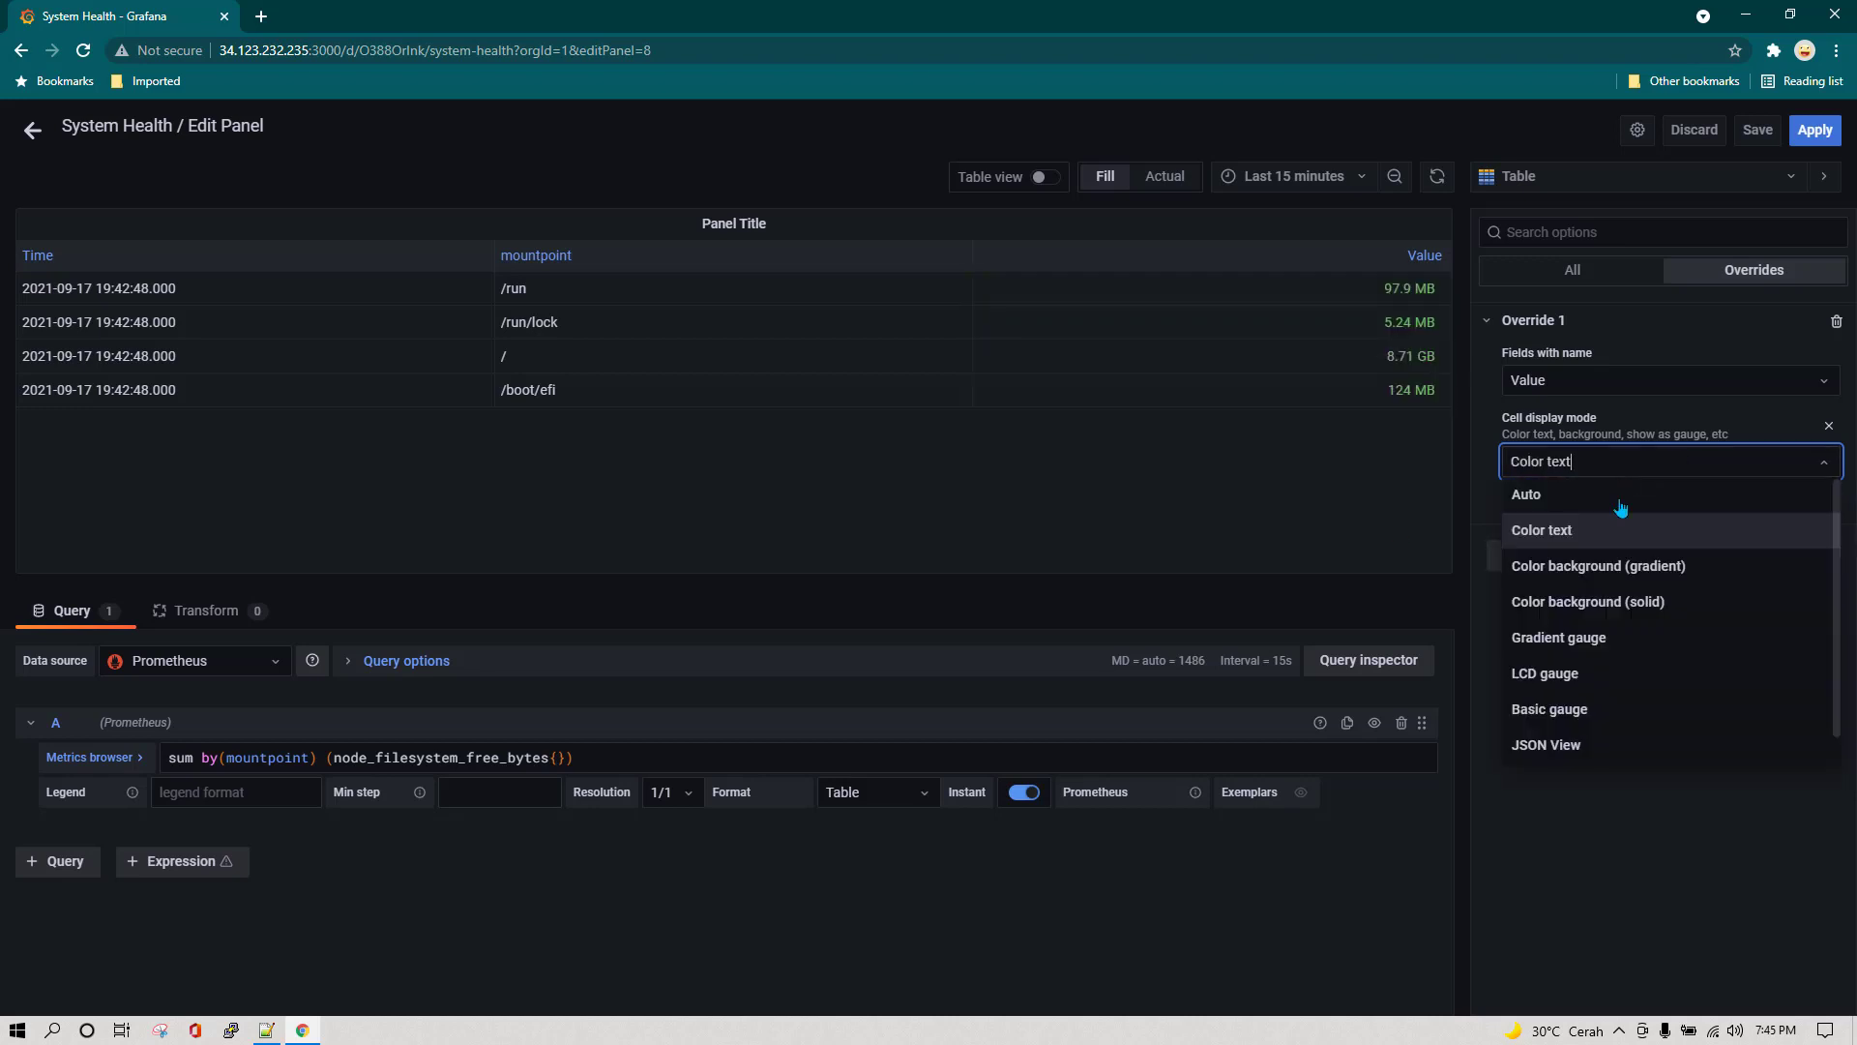
pyautogui.click(1608, 640)
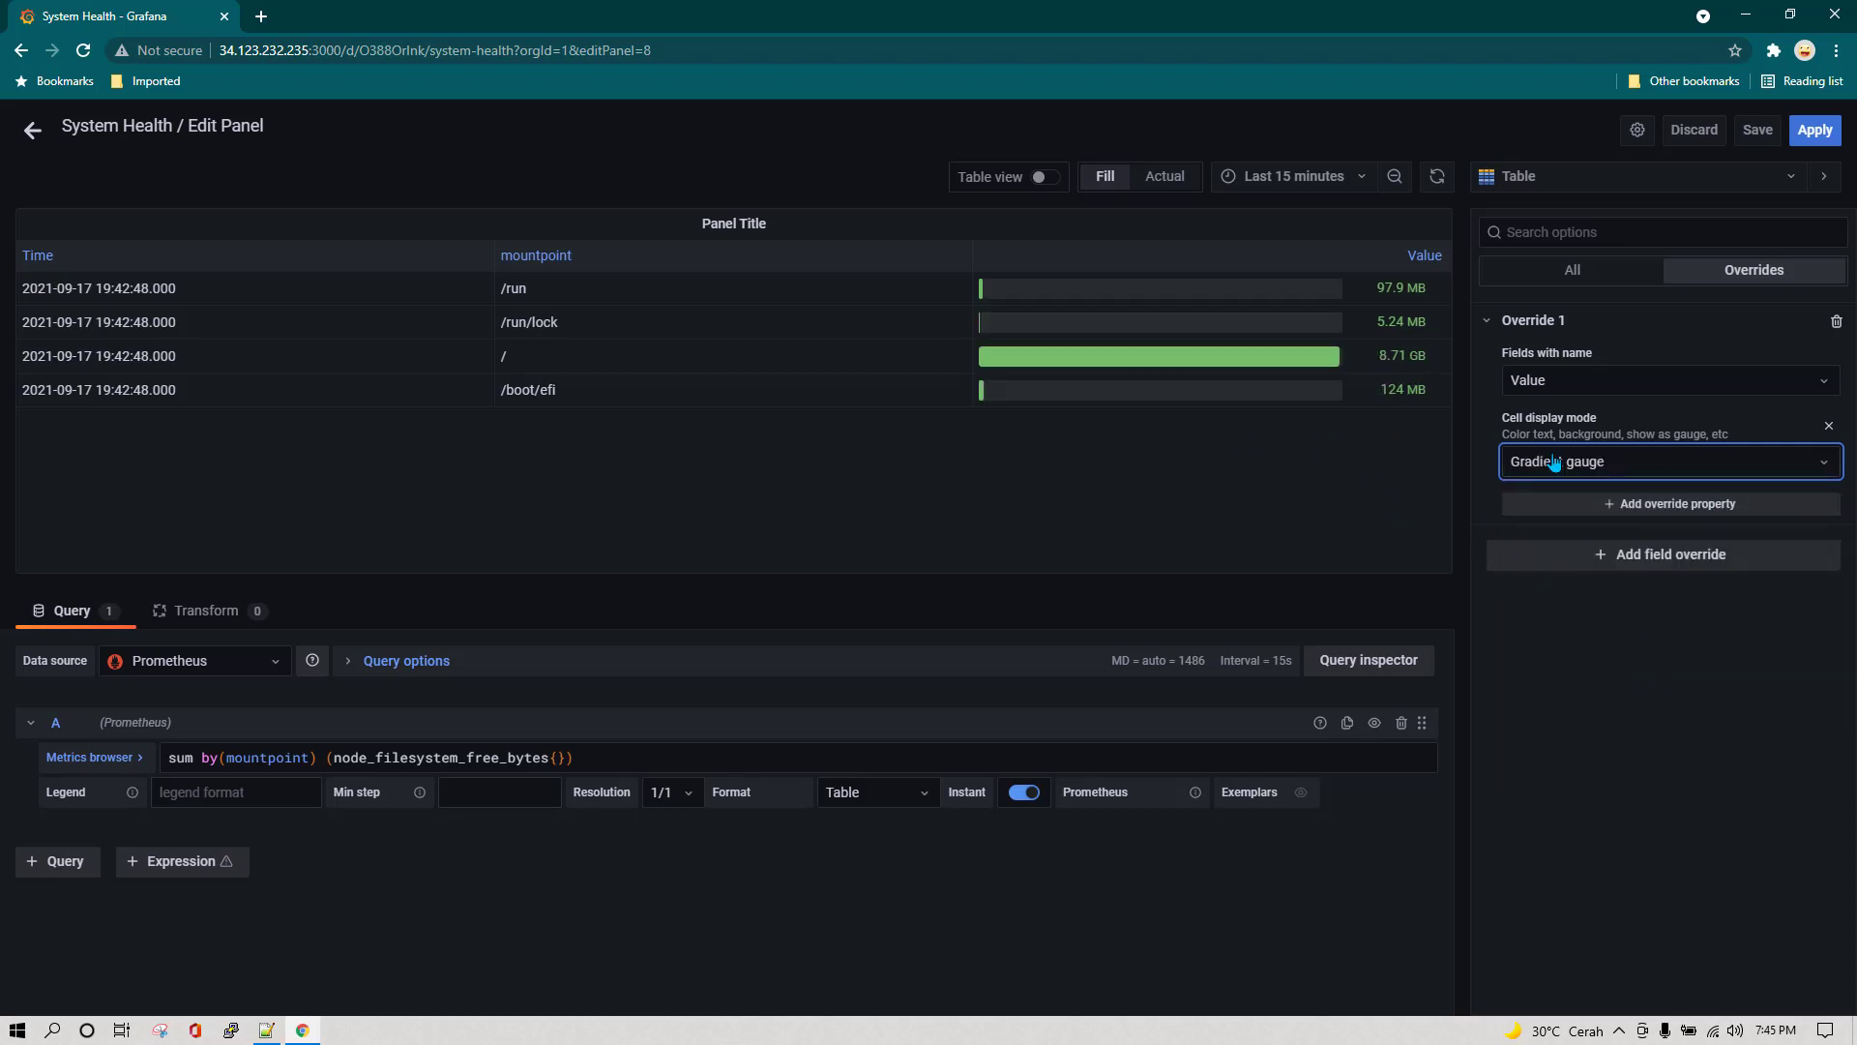
# Title the panel "Free Space" and apply the panel changes to the dashboard.
pyautogui.click(1593, 276)
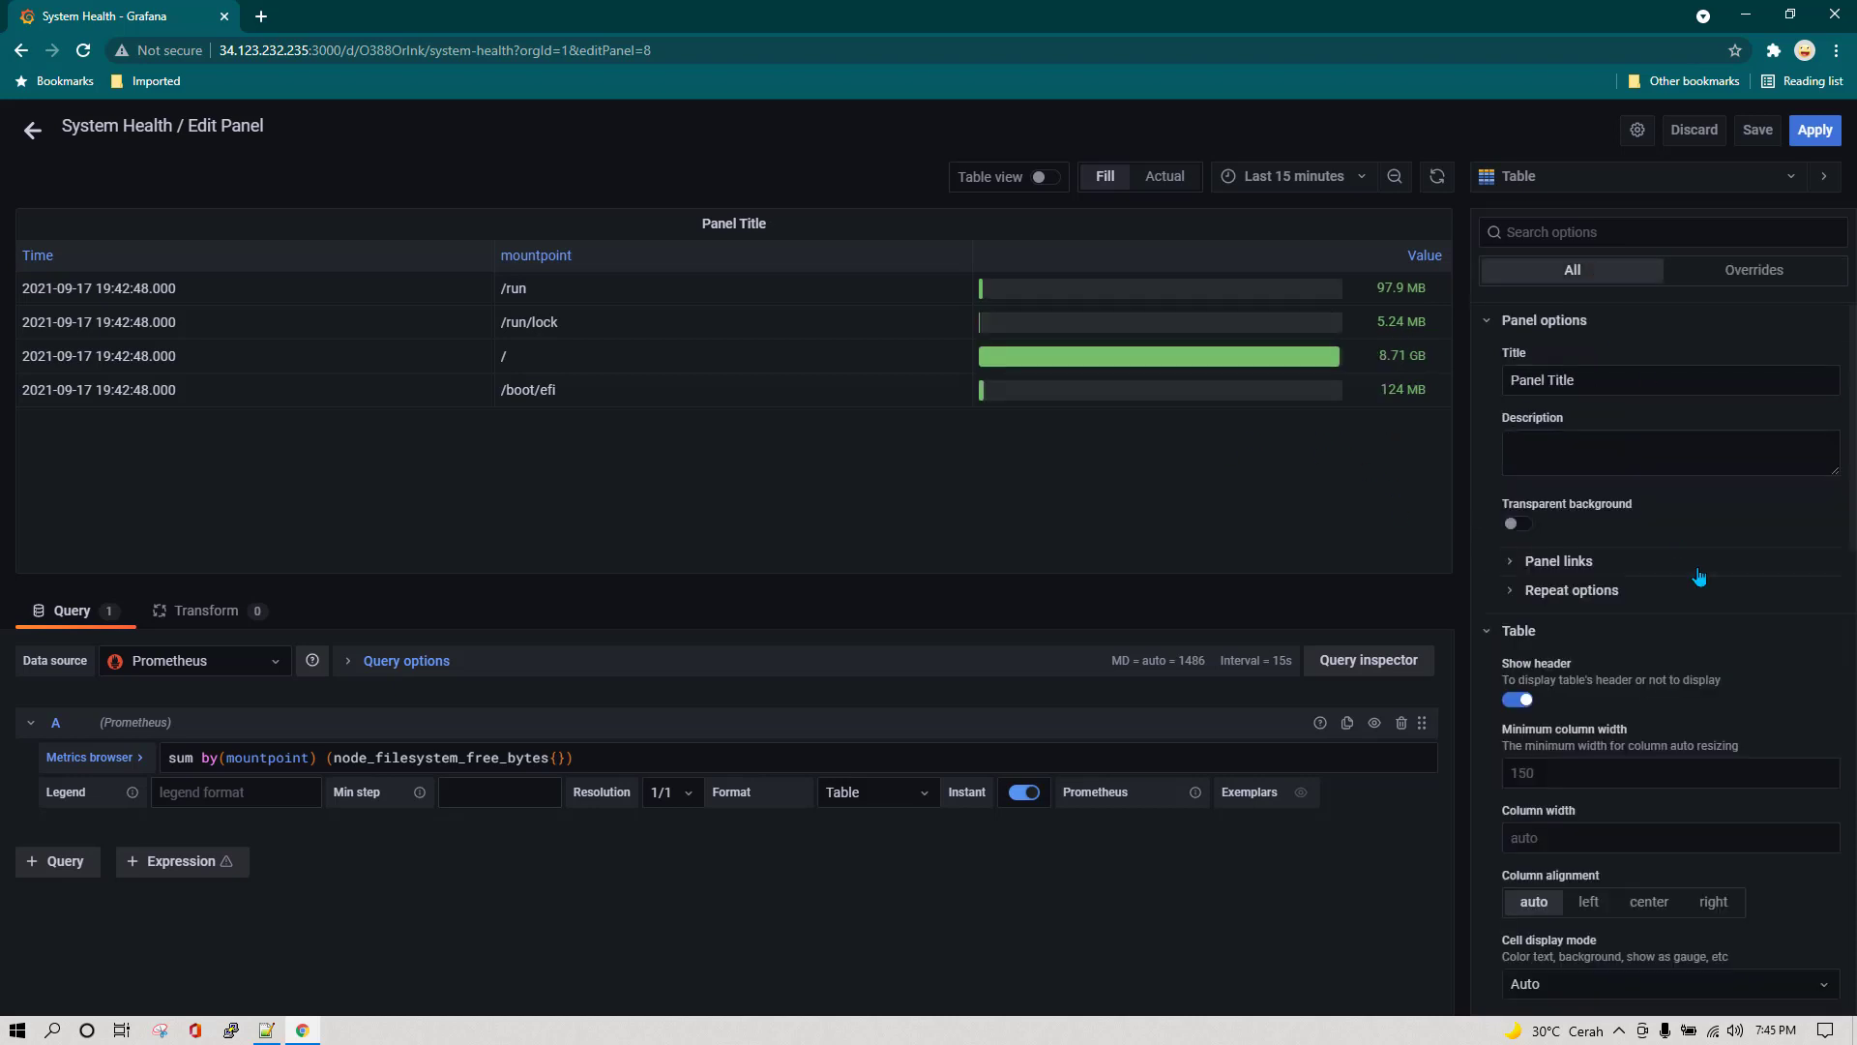
pyautogui.tripleClick(1608, 384)
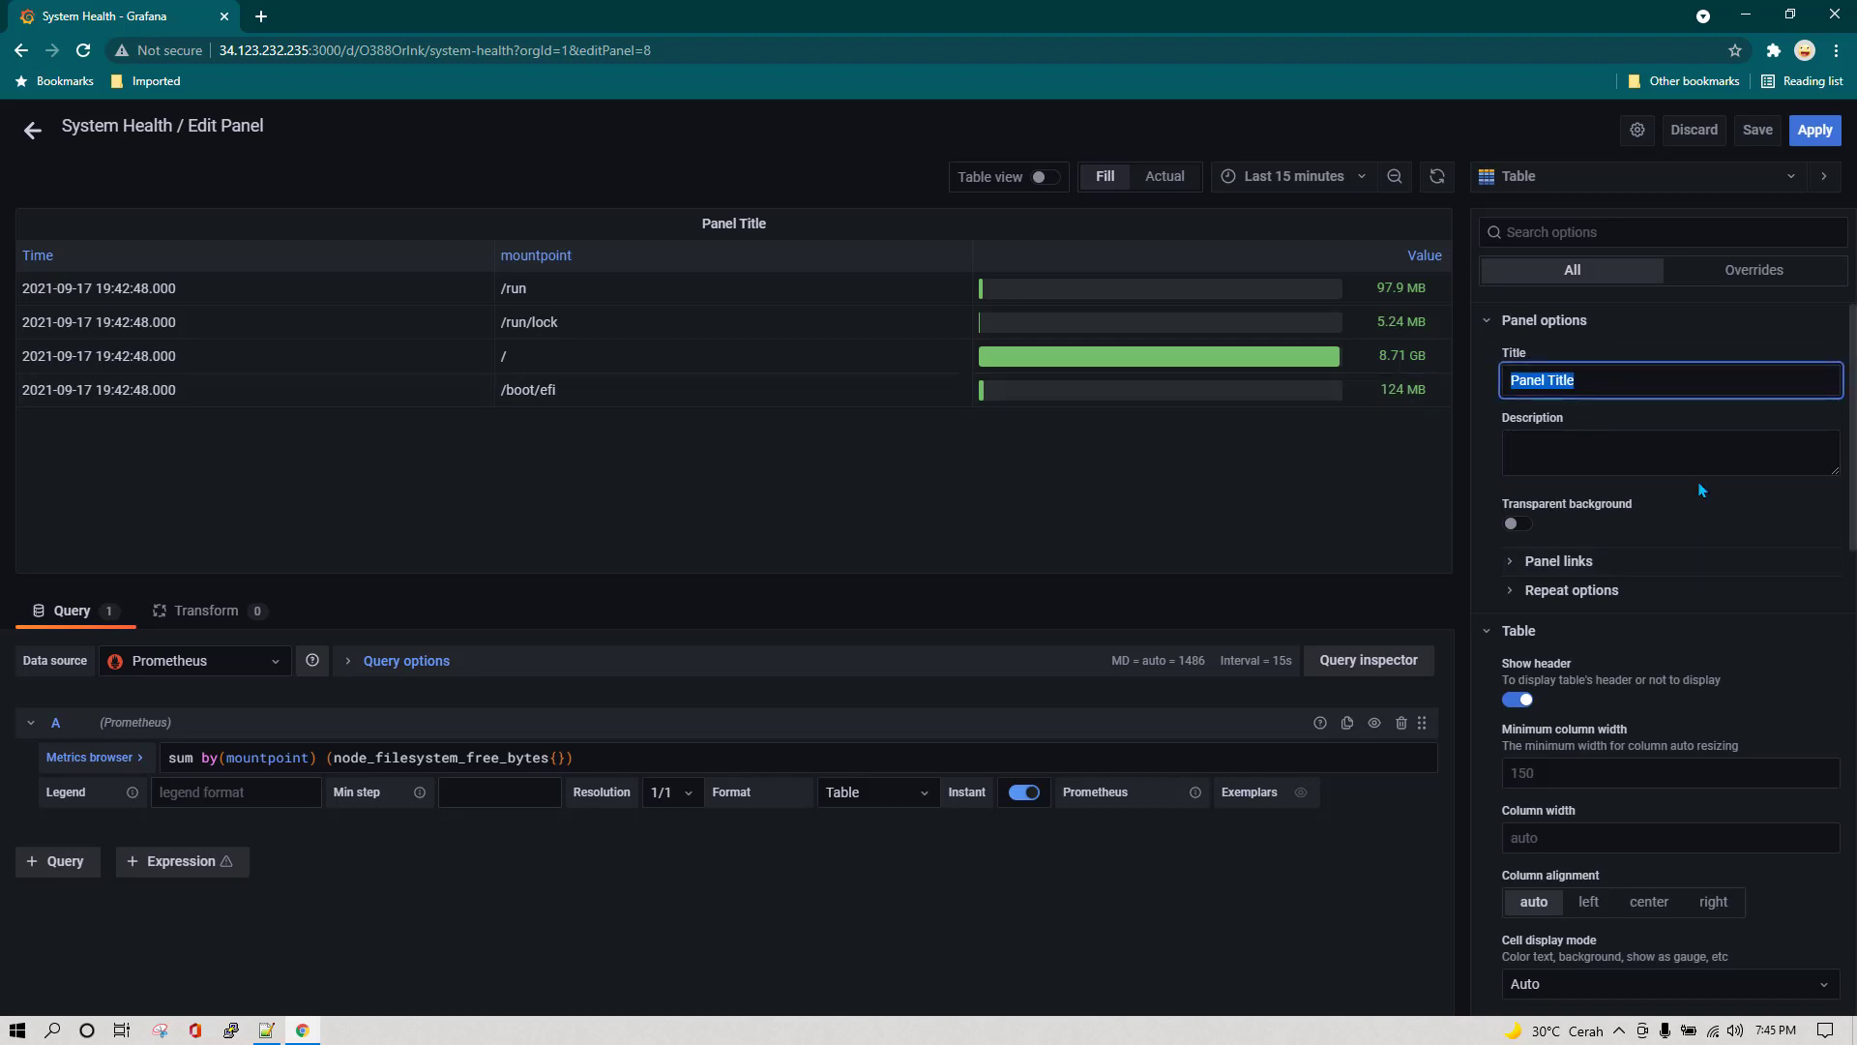
pyautogui.write('Free Space')
pyautogui.scroll(-5, 1775, 614)
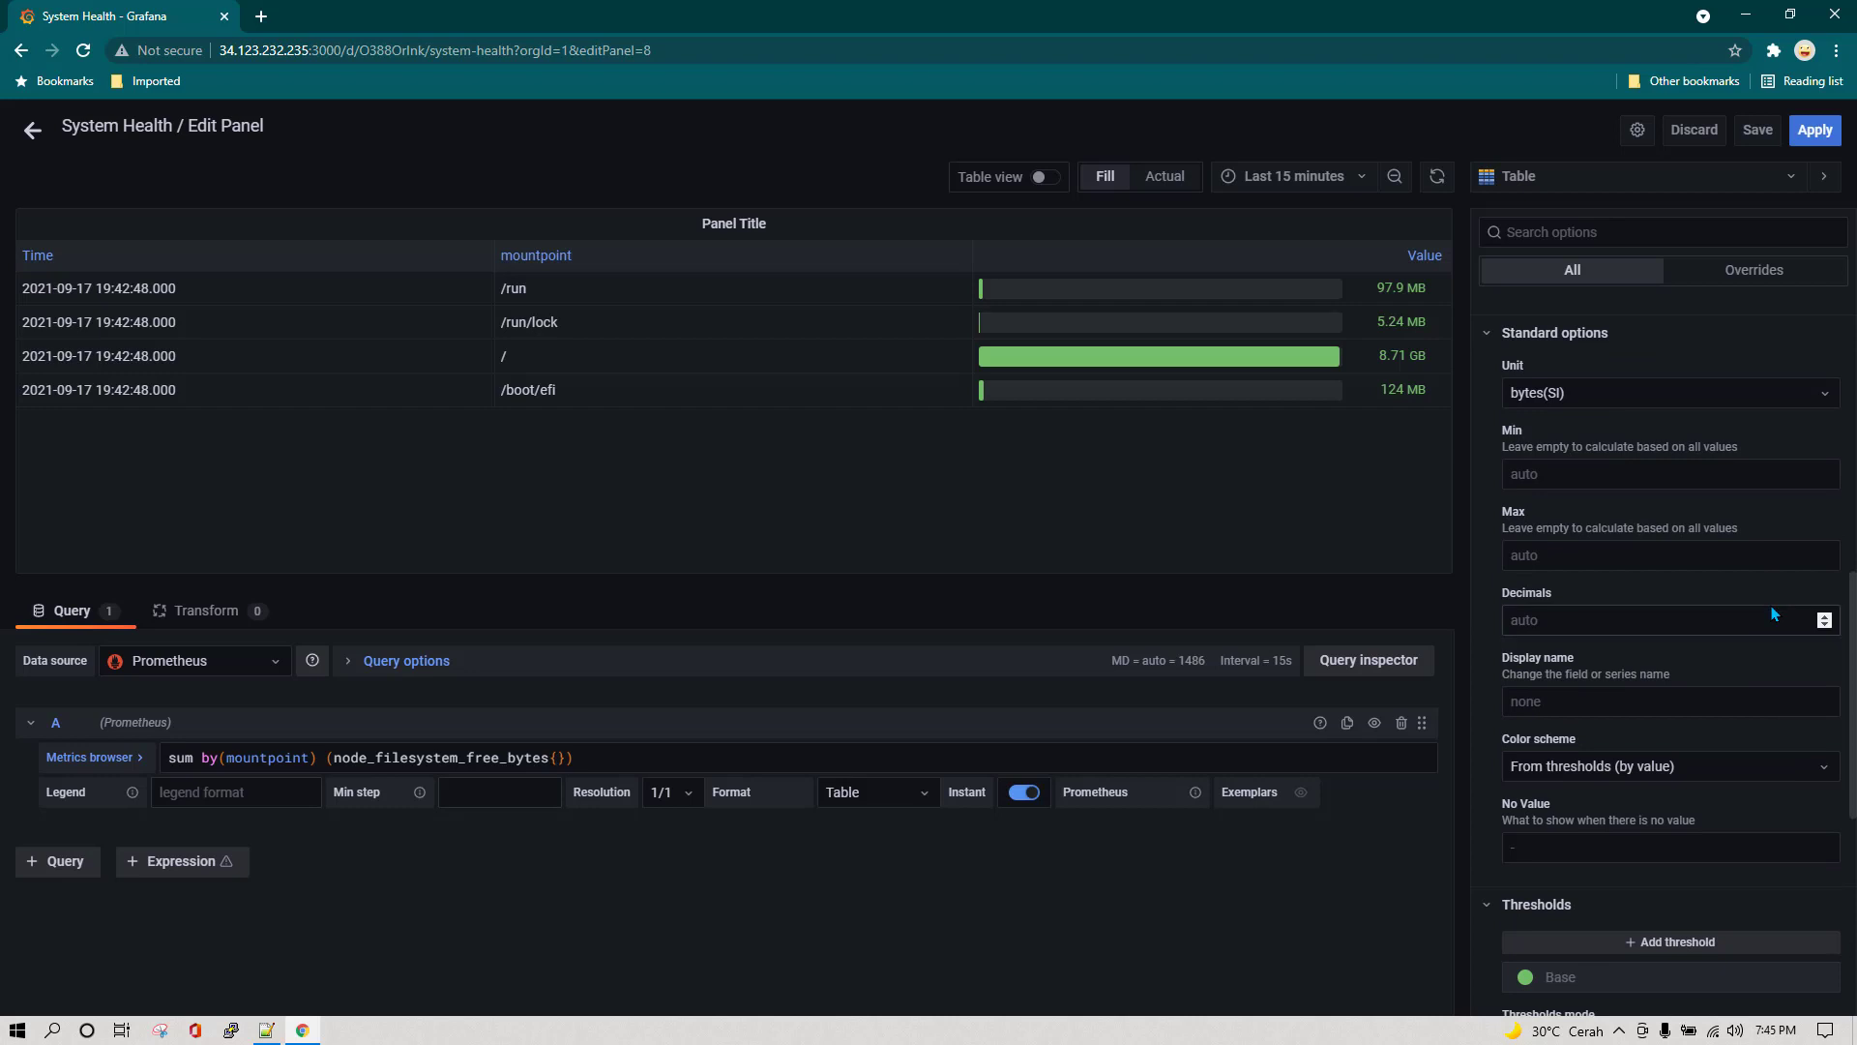
pyautogui.scroll(-2, 1775, 613)
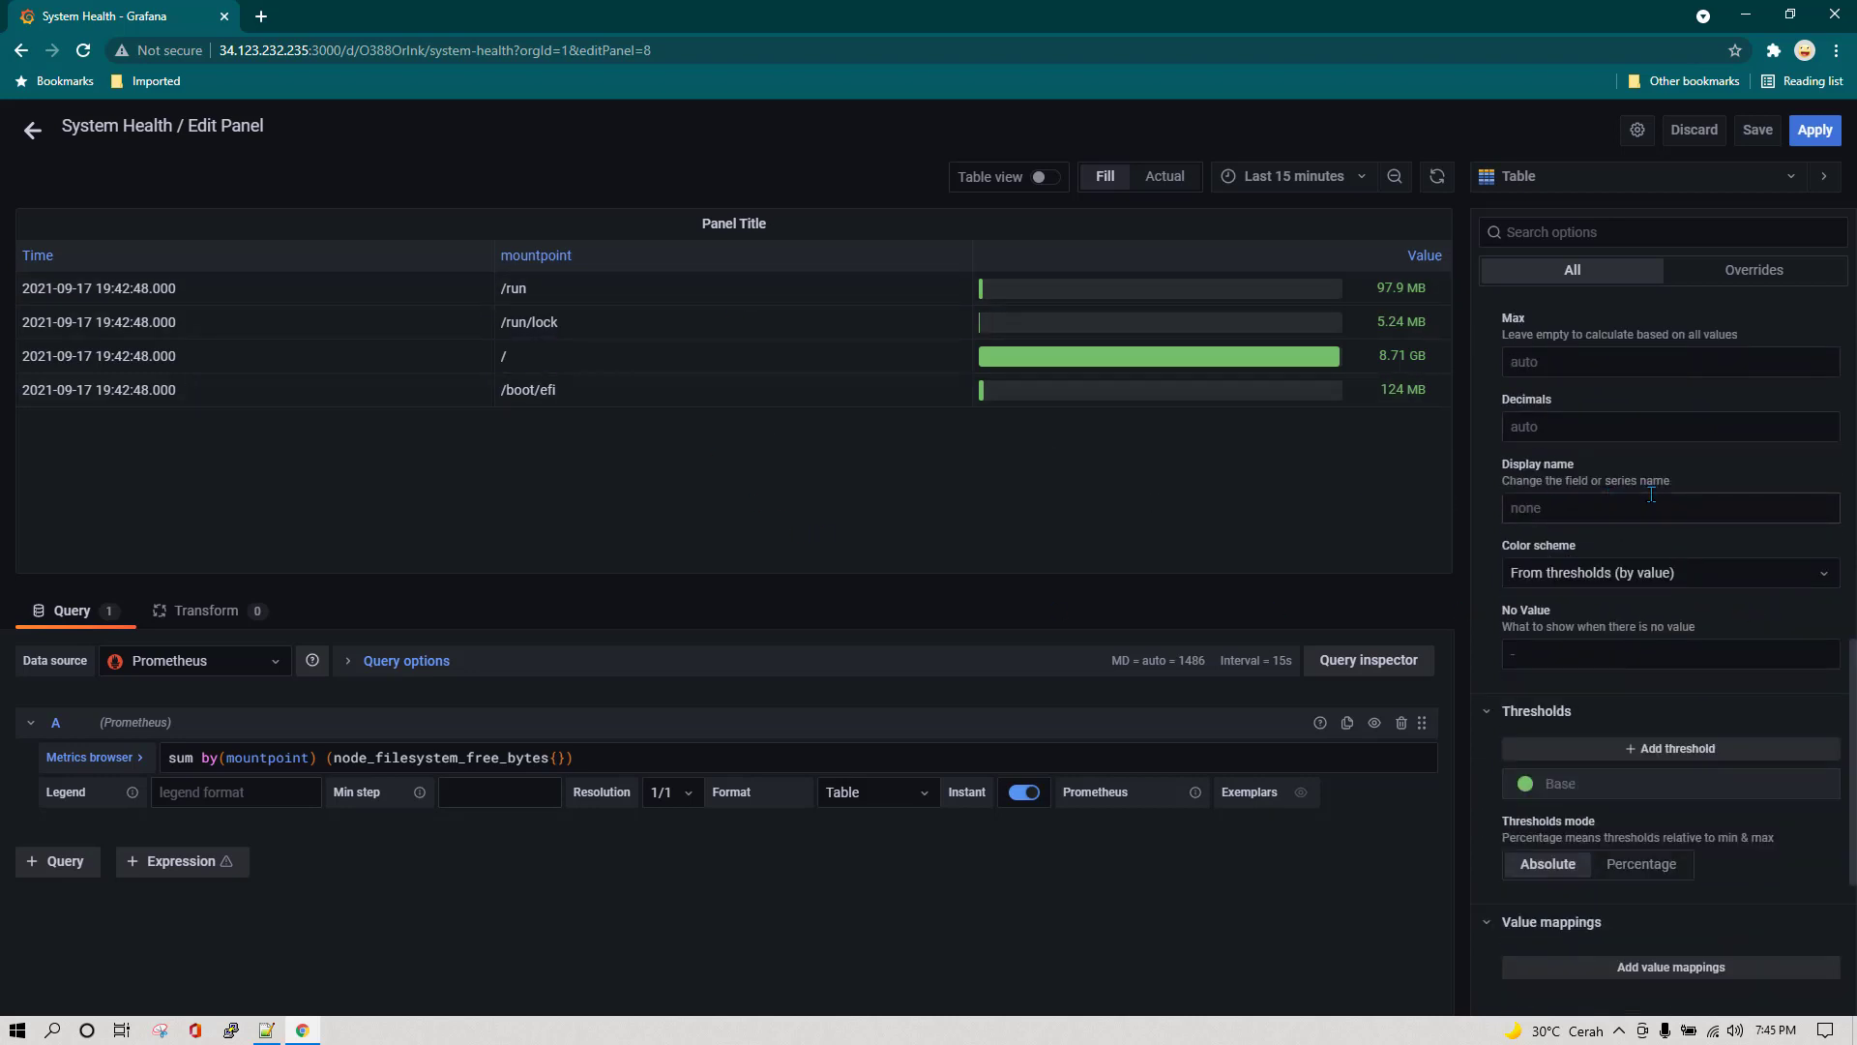
pyautogui.scroll(-2, 1657, 500)
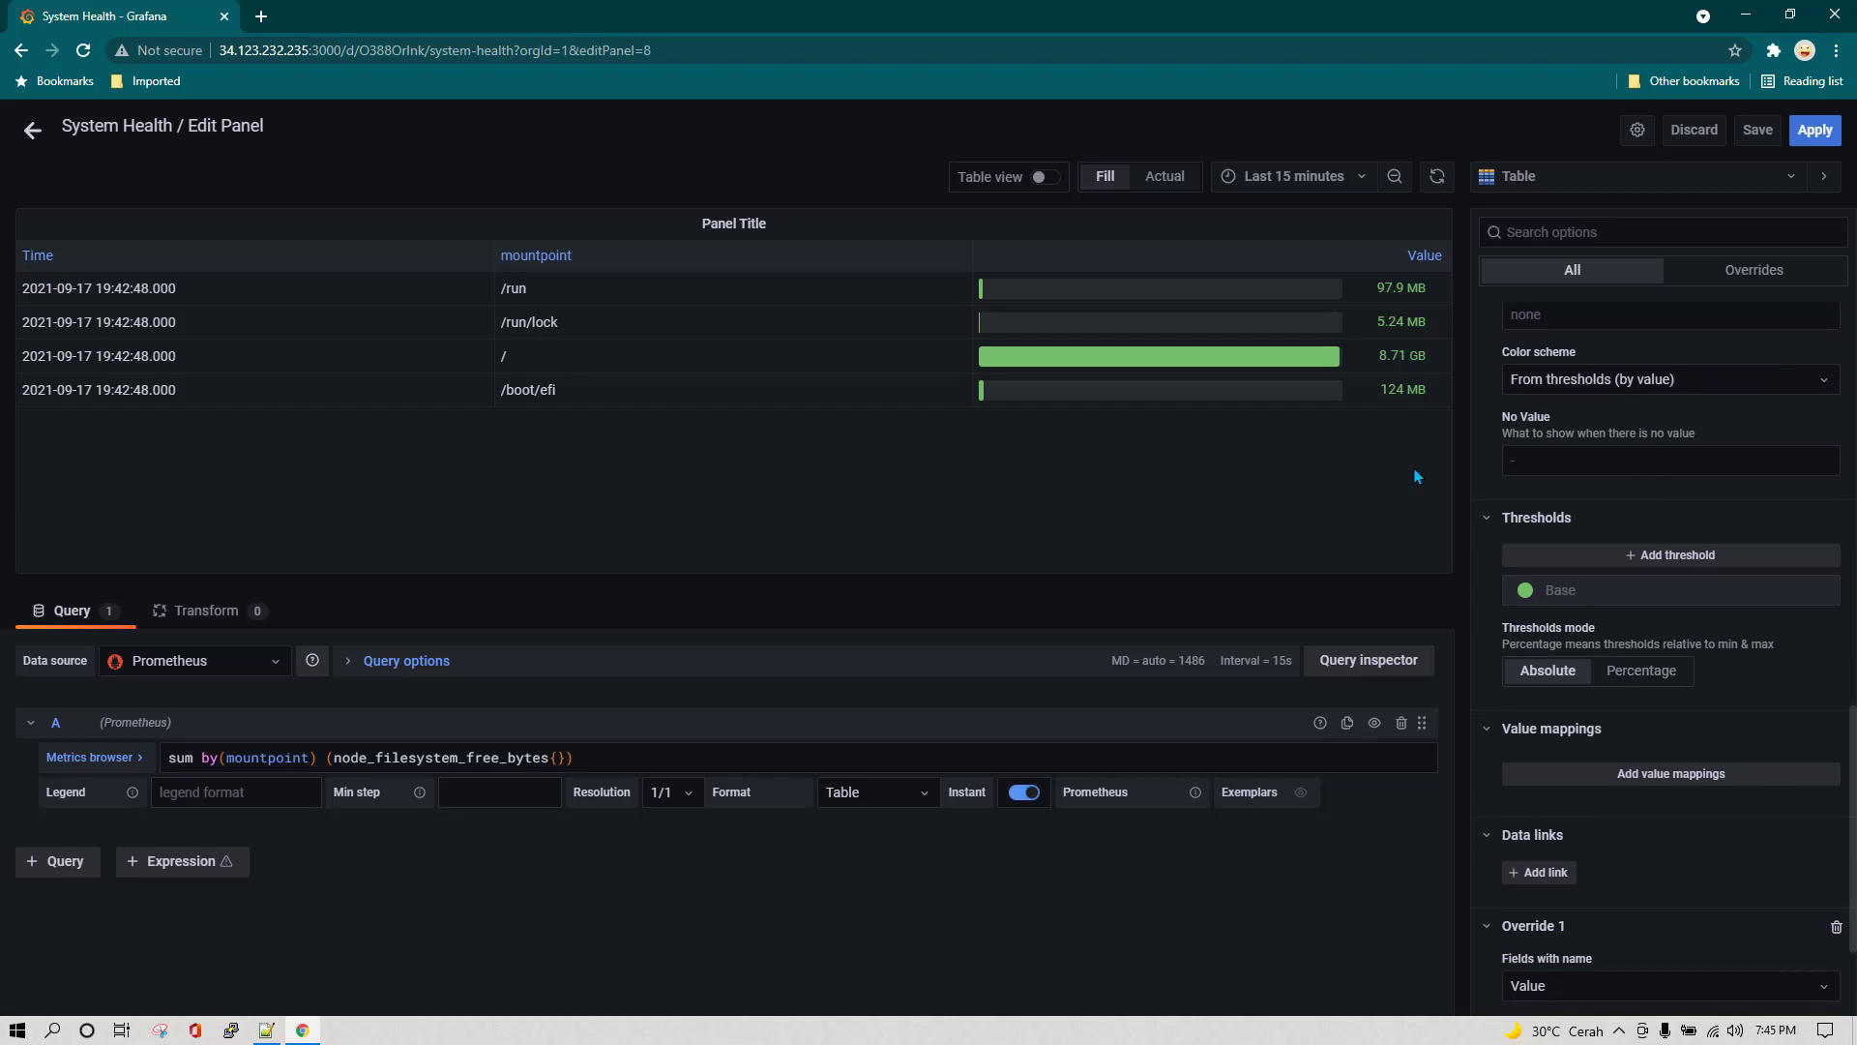
pyautogui.click(1814, 132)
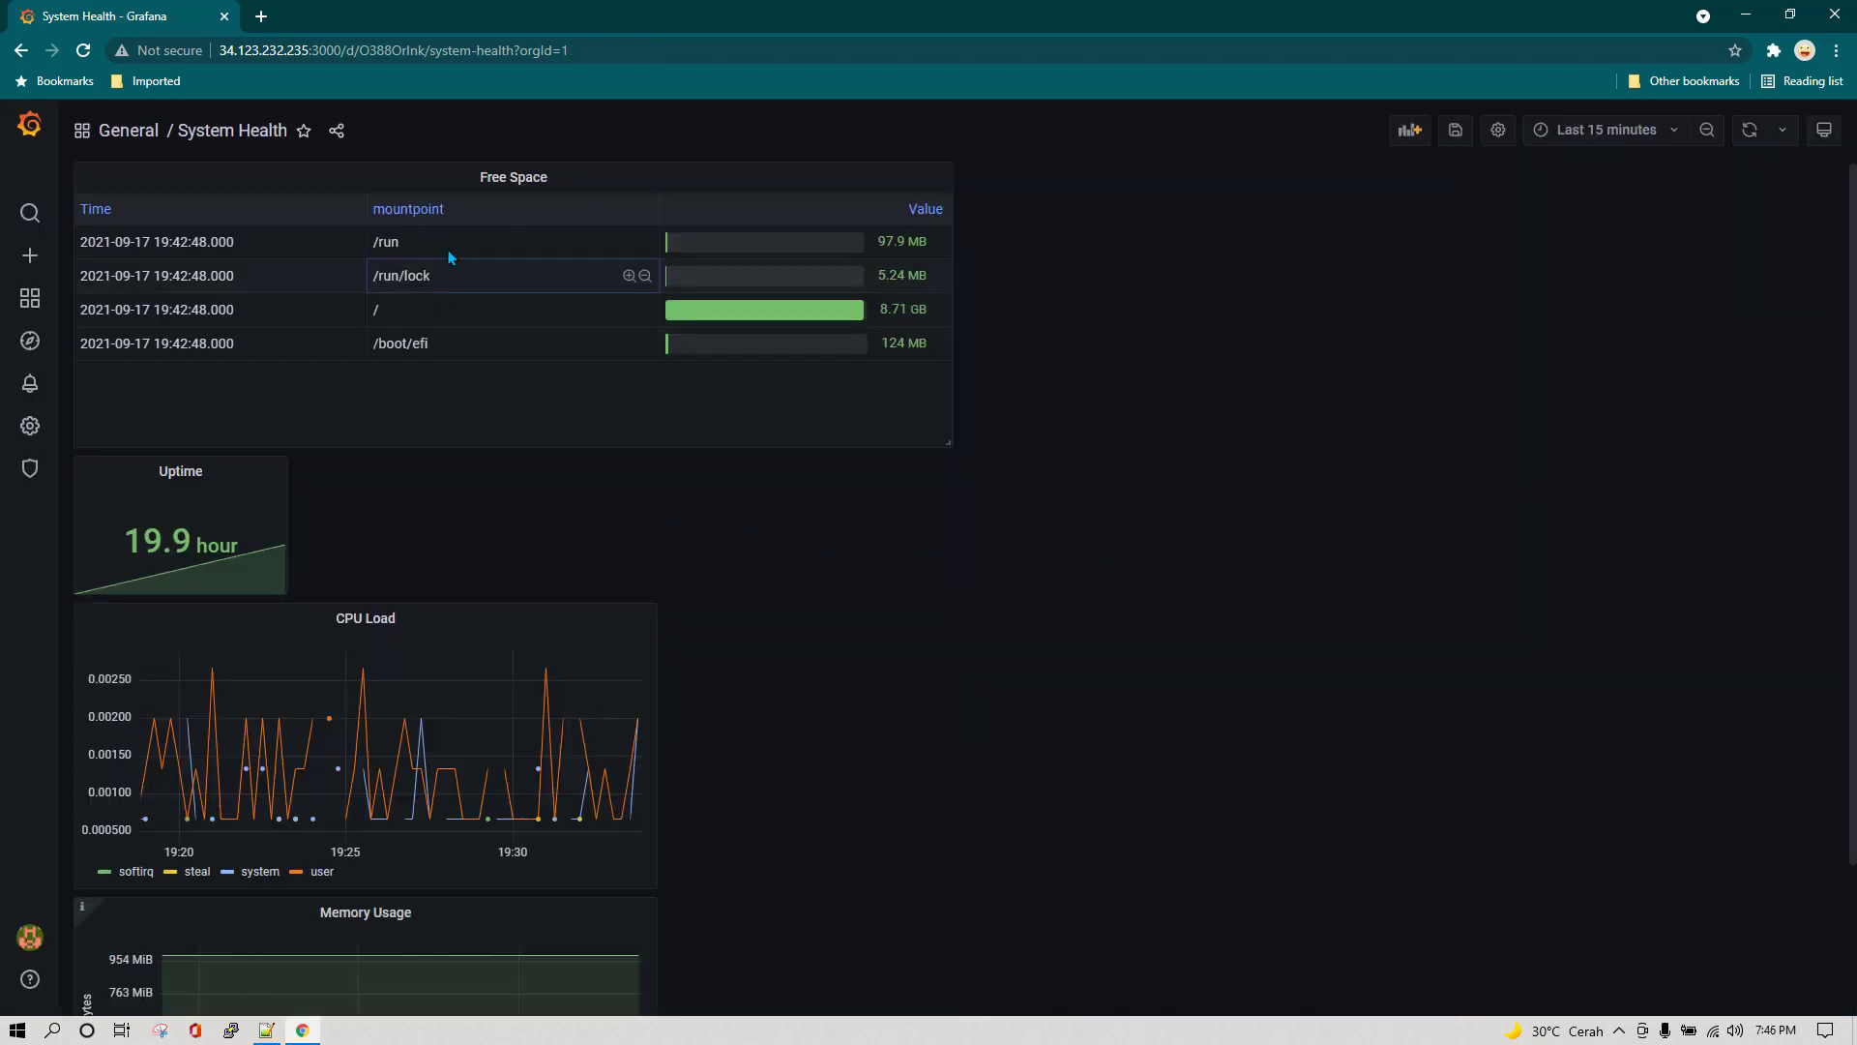
# Move the Free Space panel beside the Uptime panel in the dashboard's first row.
pyautogui.moveTo(522, 203); pyautogui.dragTo(735, 203)
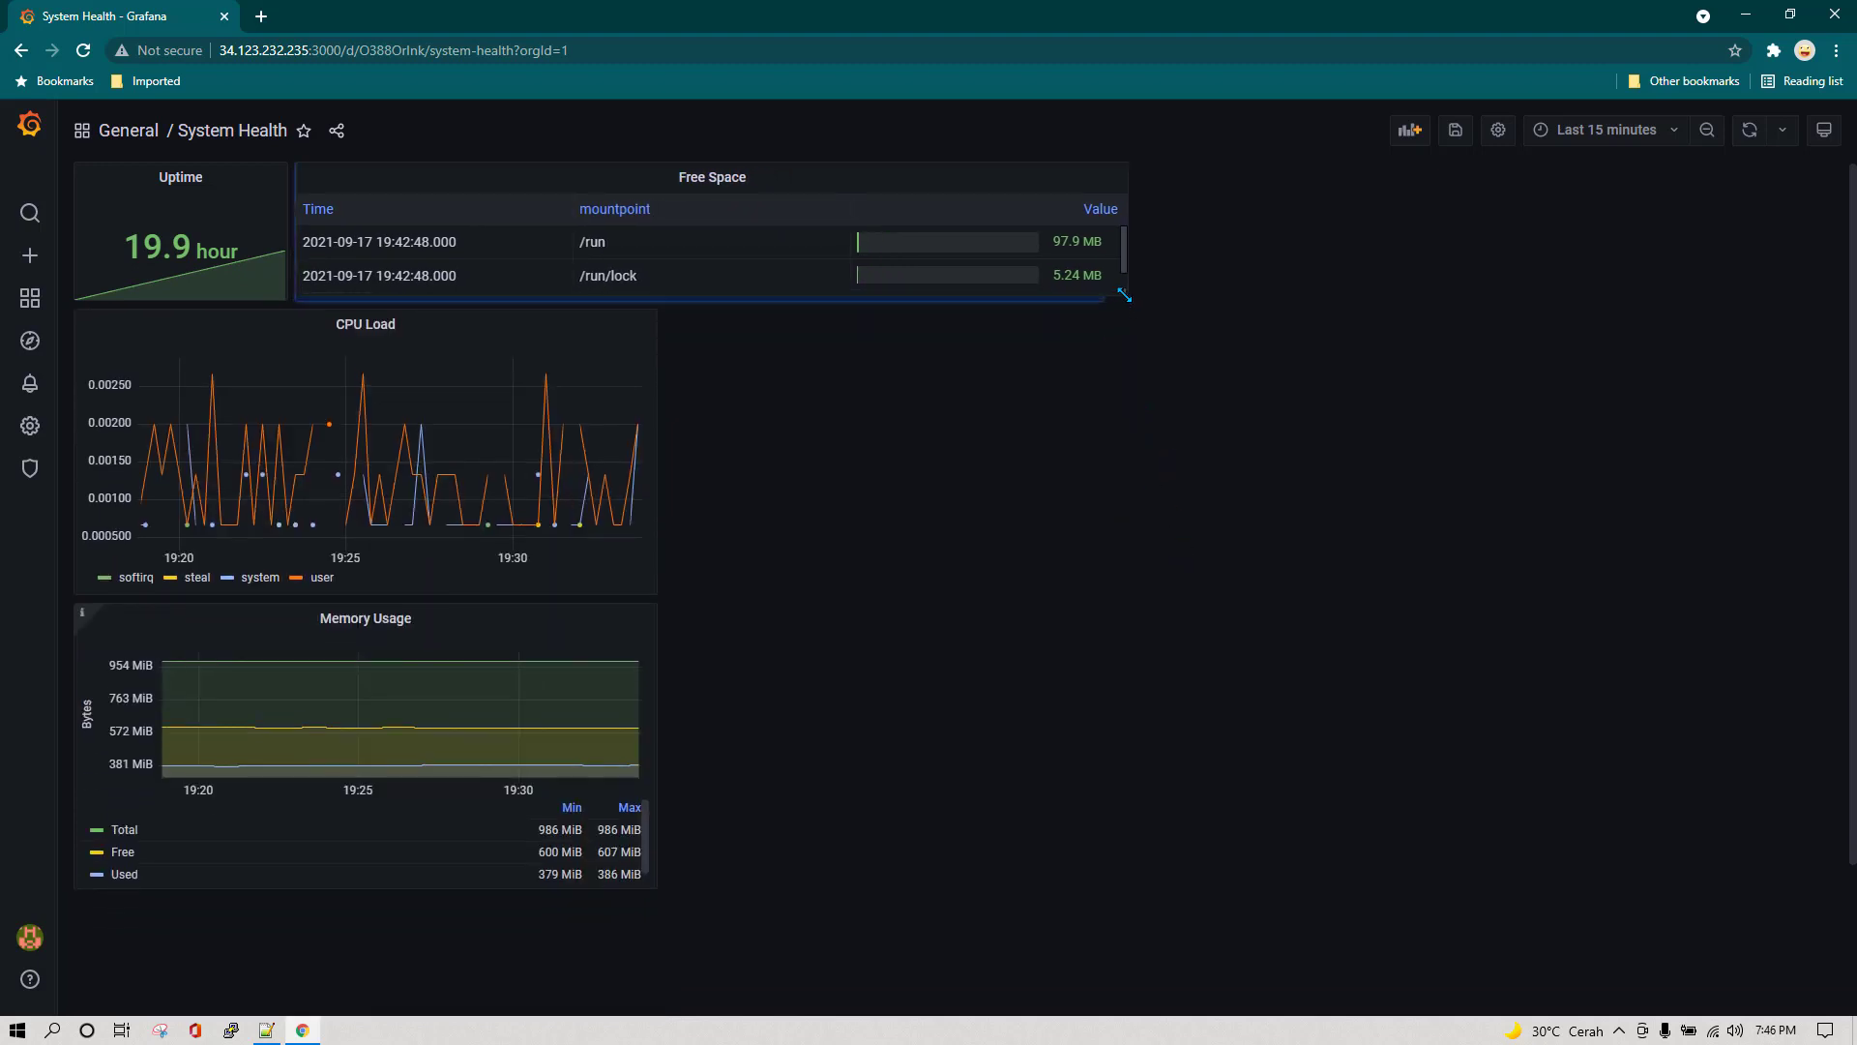